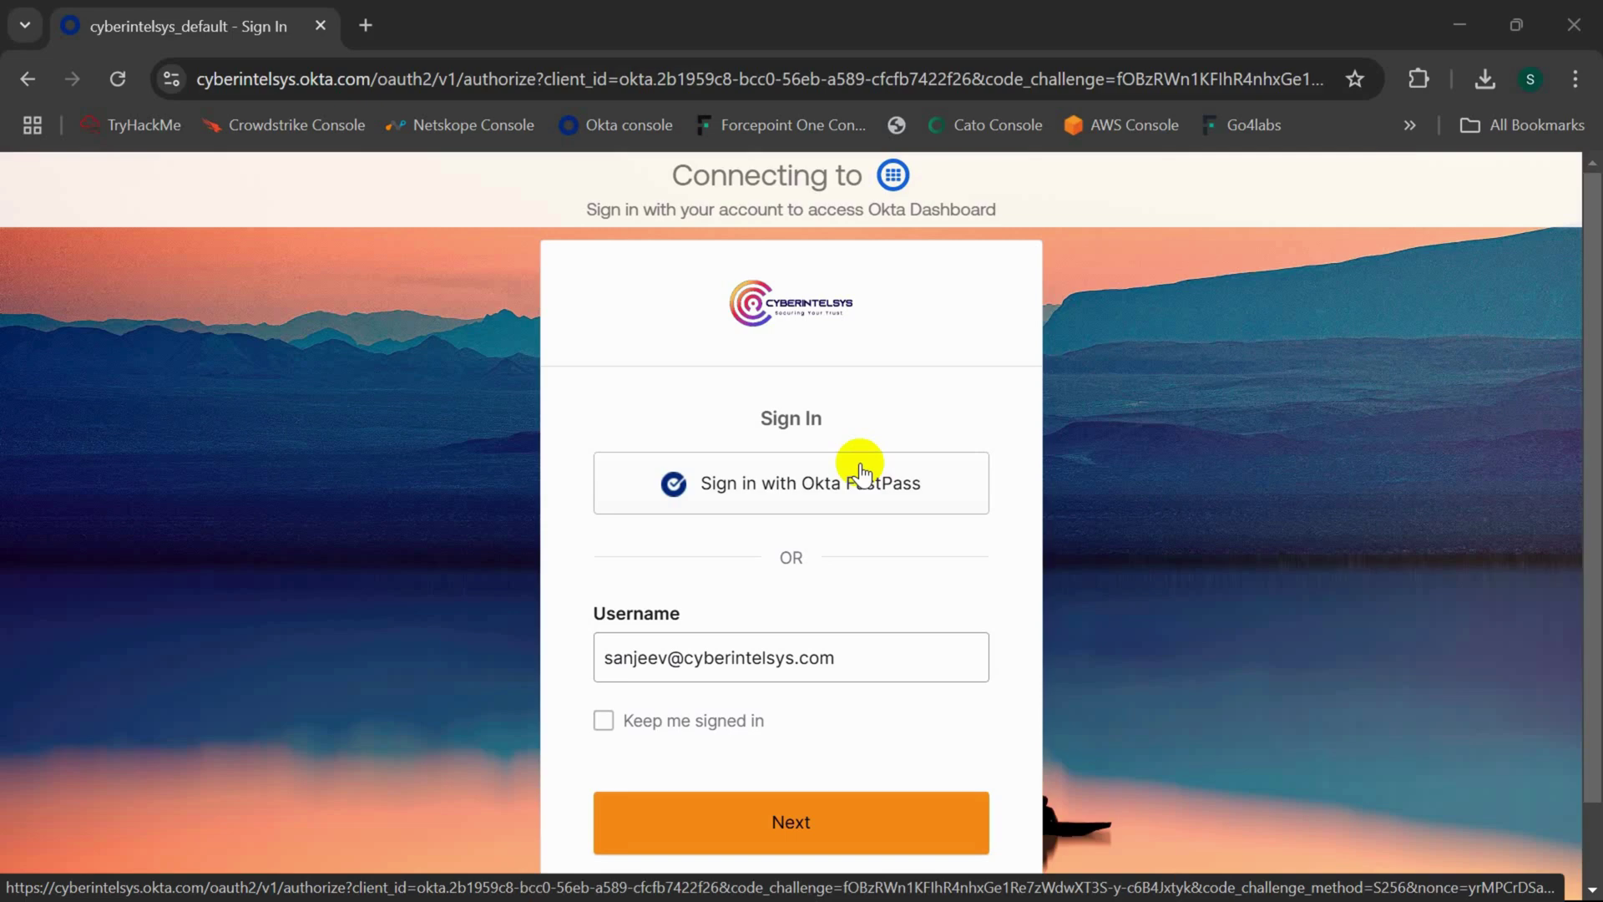
Step: Submit the Okta username on the sign-in page to reach the password prompt
scroll(872, 359, down, 1)
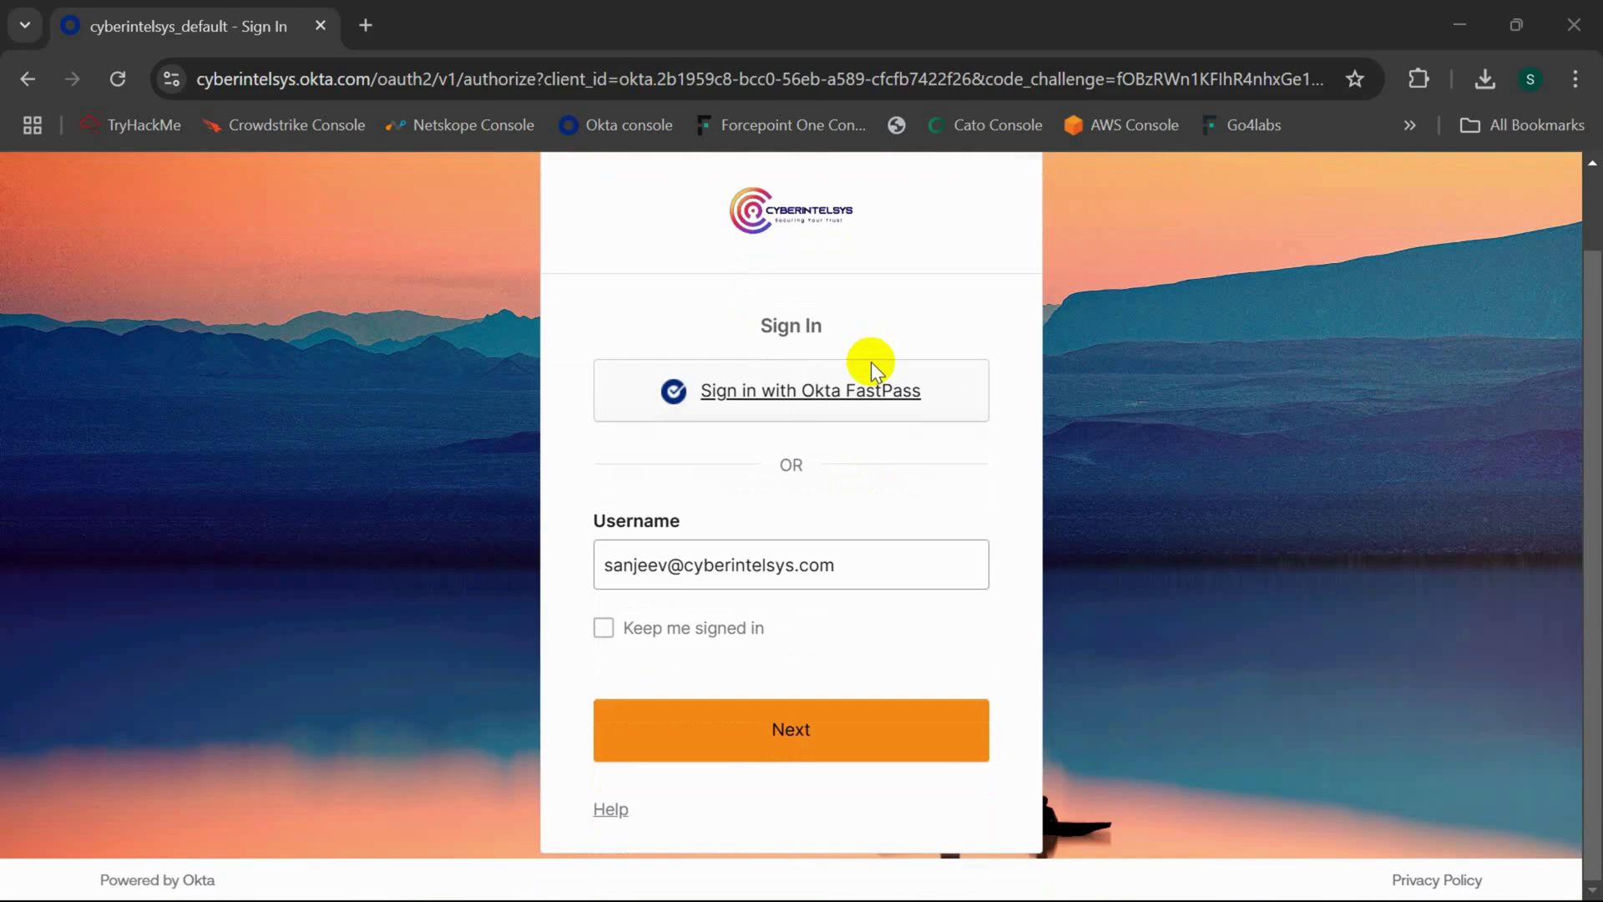
click(764, 734)
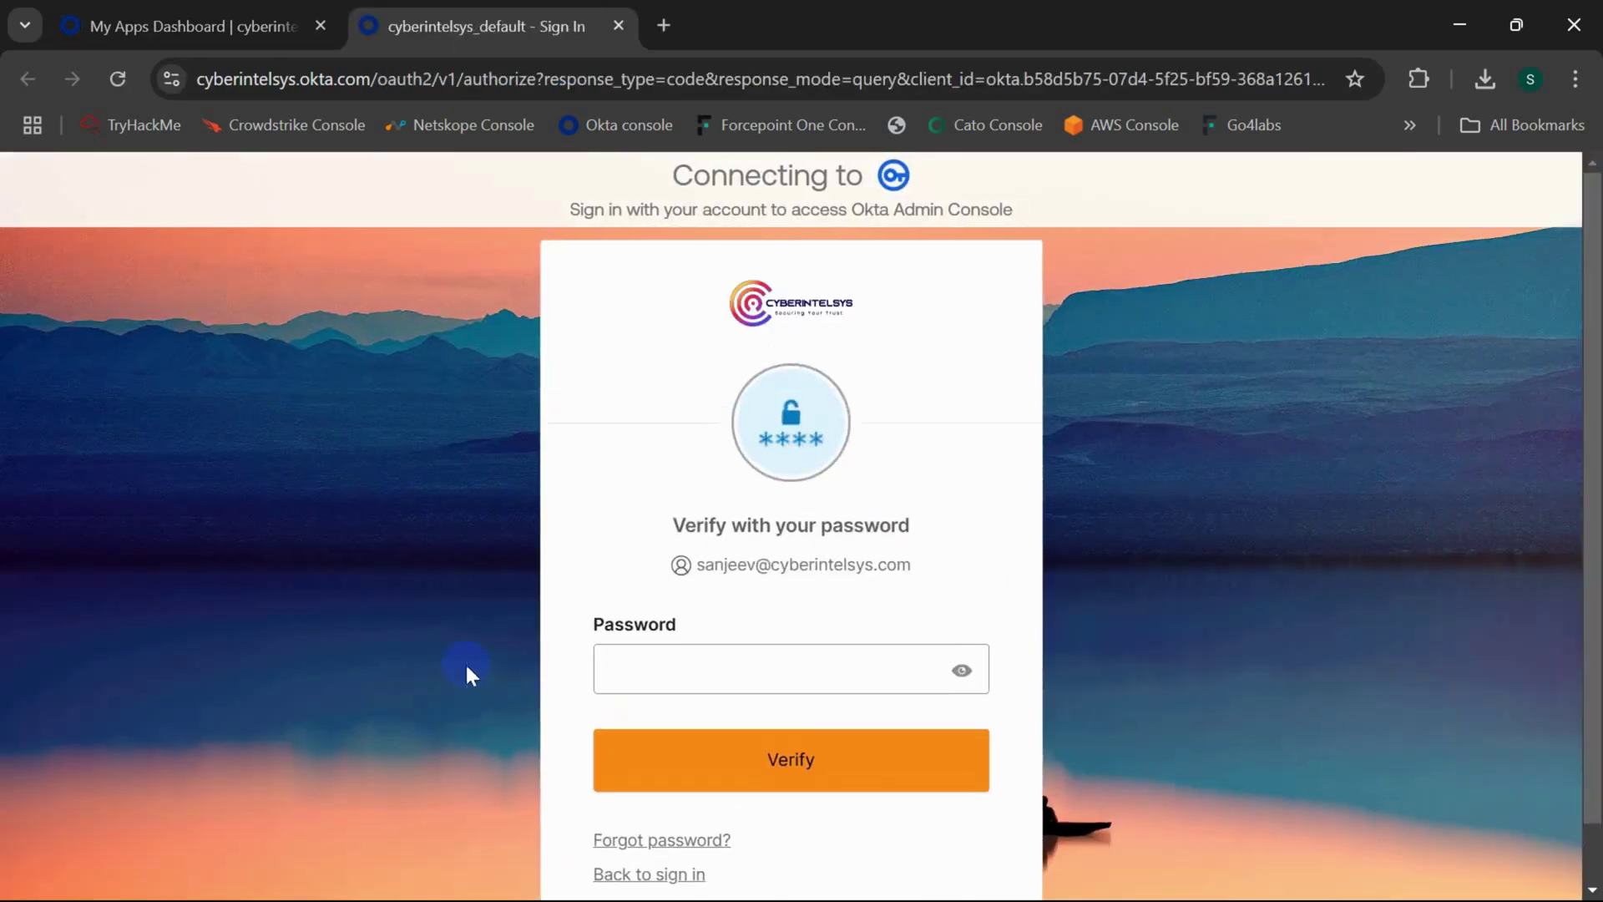
Step: Enter the account password and verify it to open the Admin Console dashboard
click(603, 680)
text(•••)
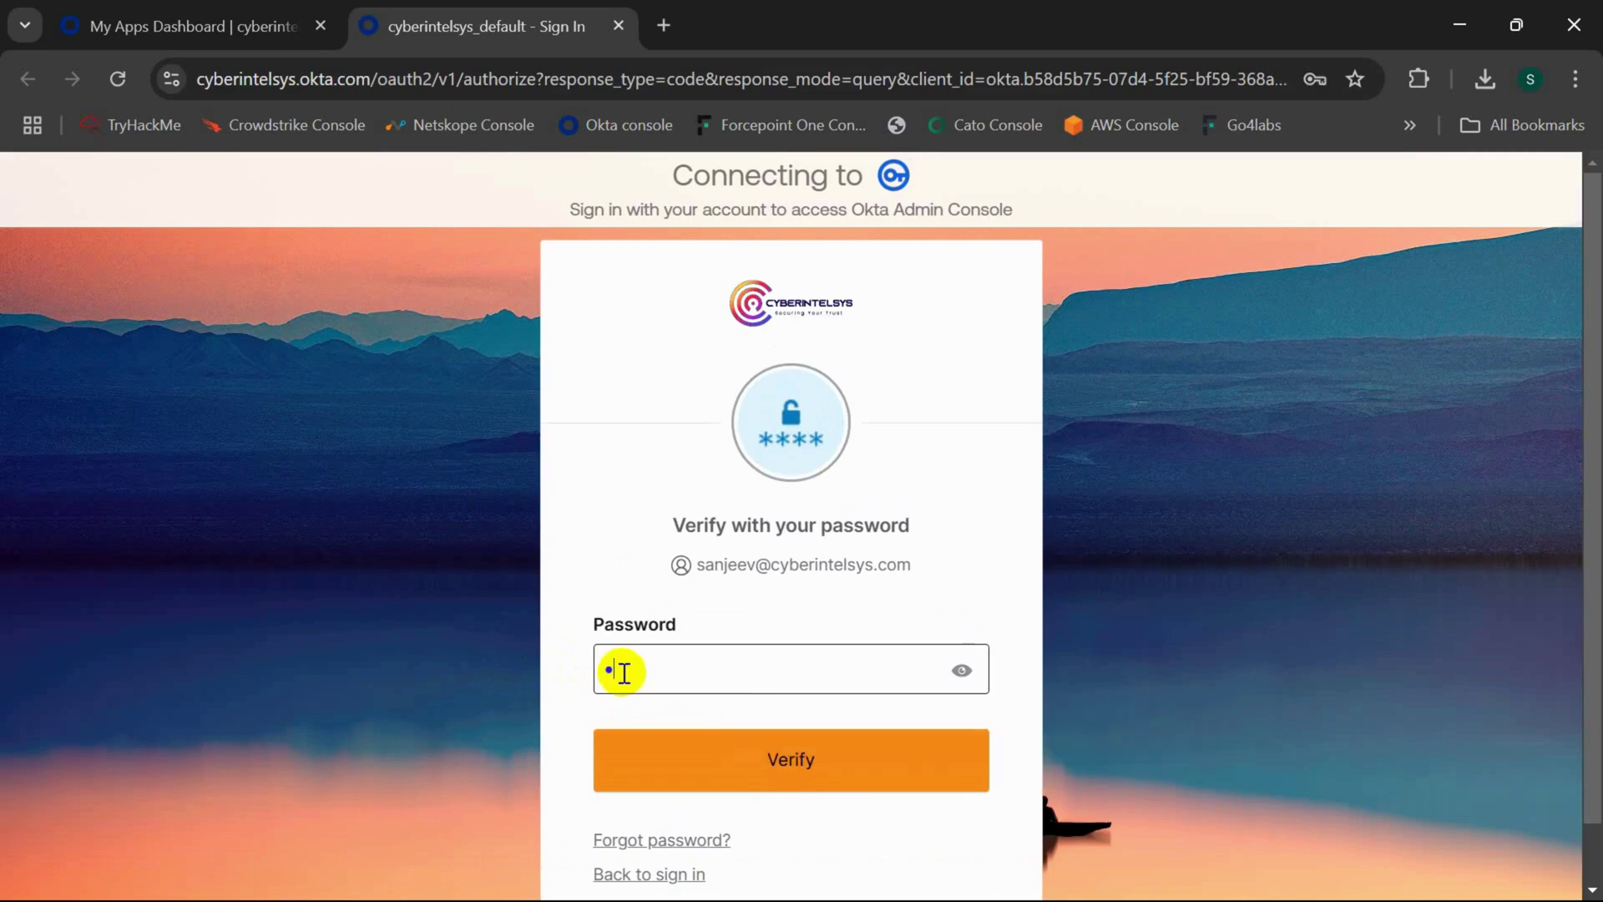
text(••••••••)
click(618, 756)
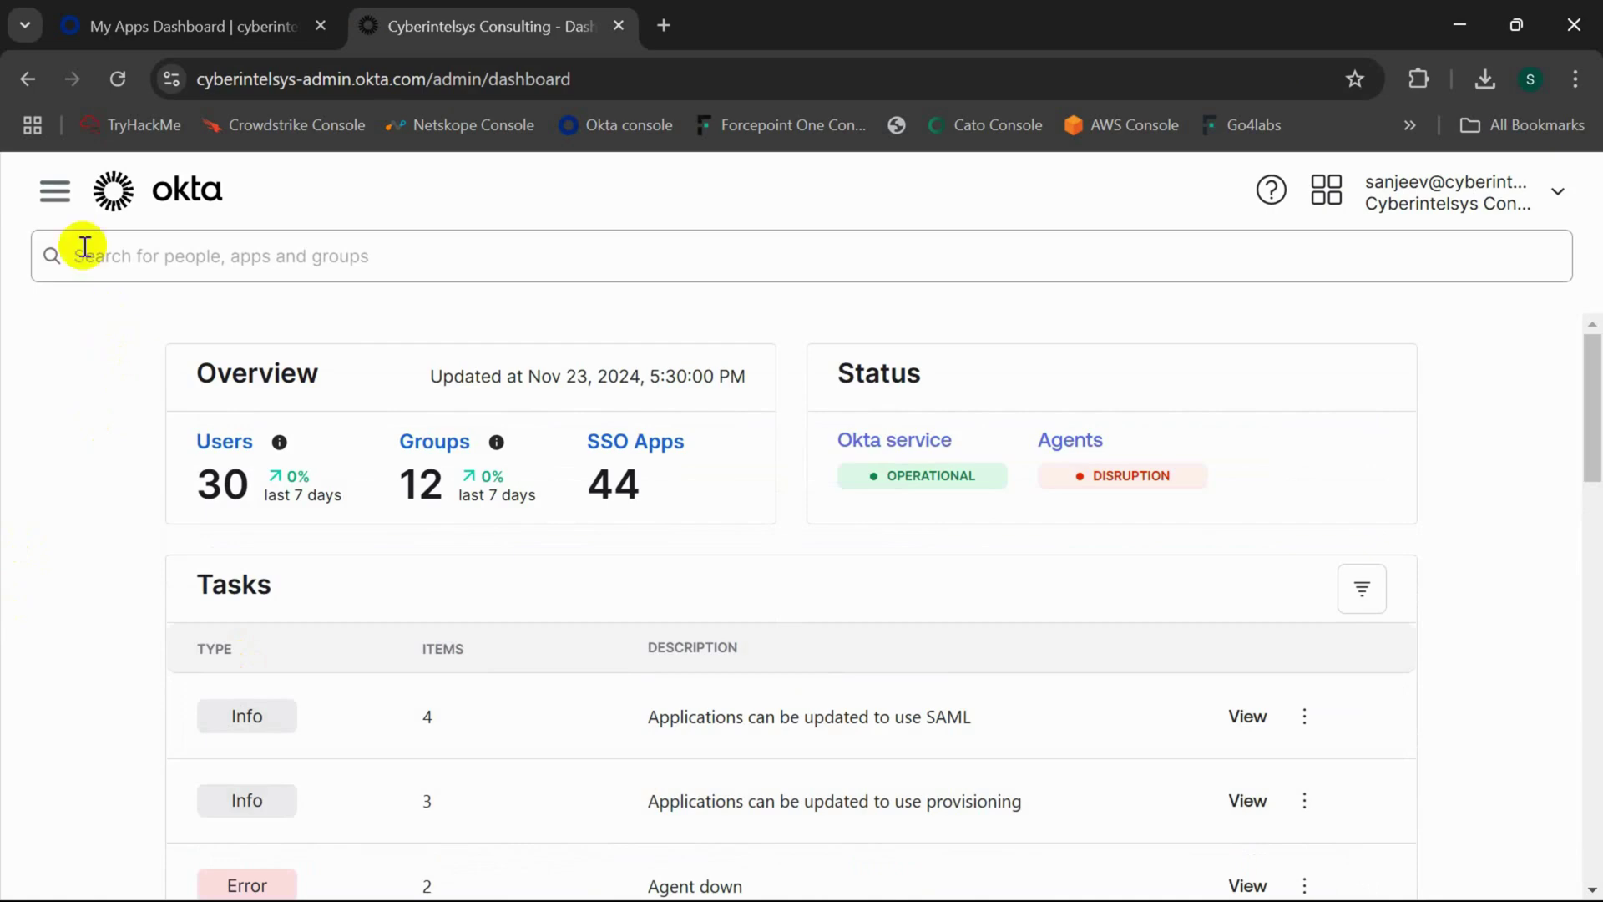
Step: Search the app catalog for 'Crowdstrike falcon' and open the CrowdStrike Falcon (SWA) integration
click(55, 192)
click(79, 650)
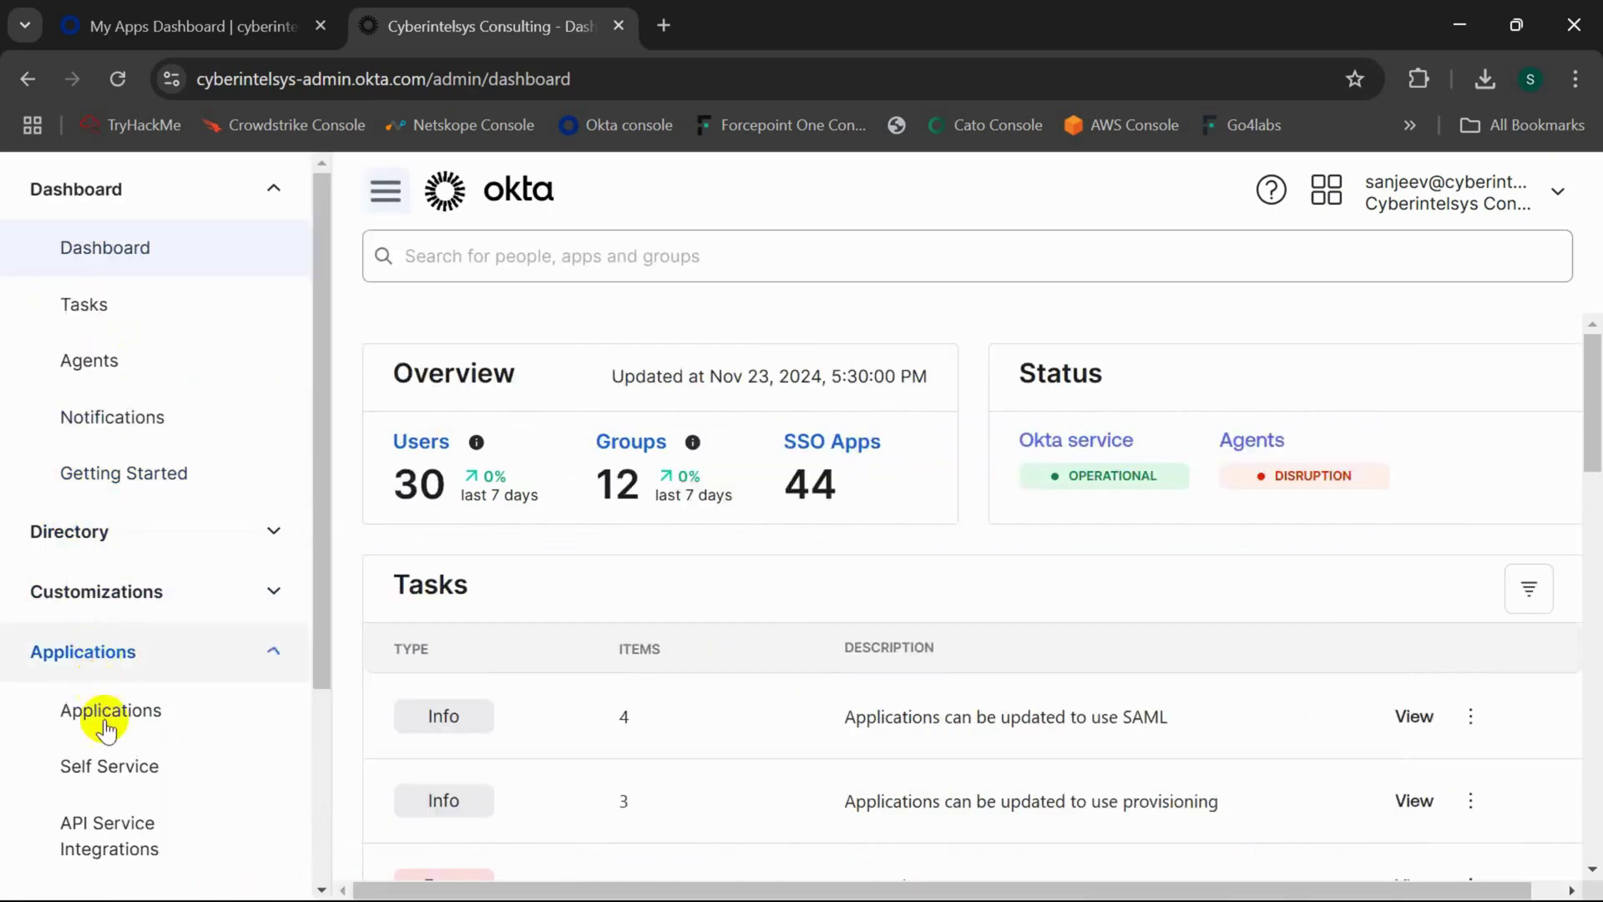
click(106, 726)
click(514, 467)
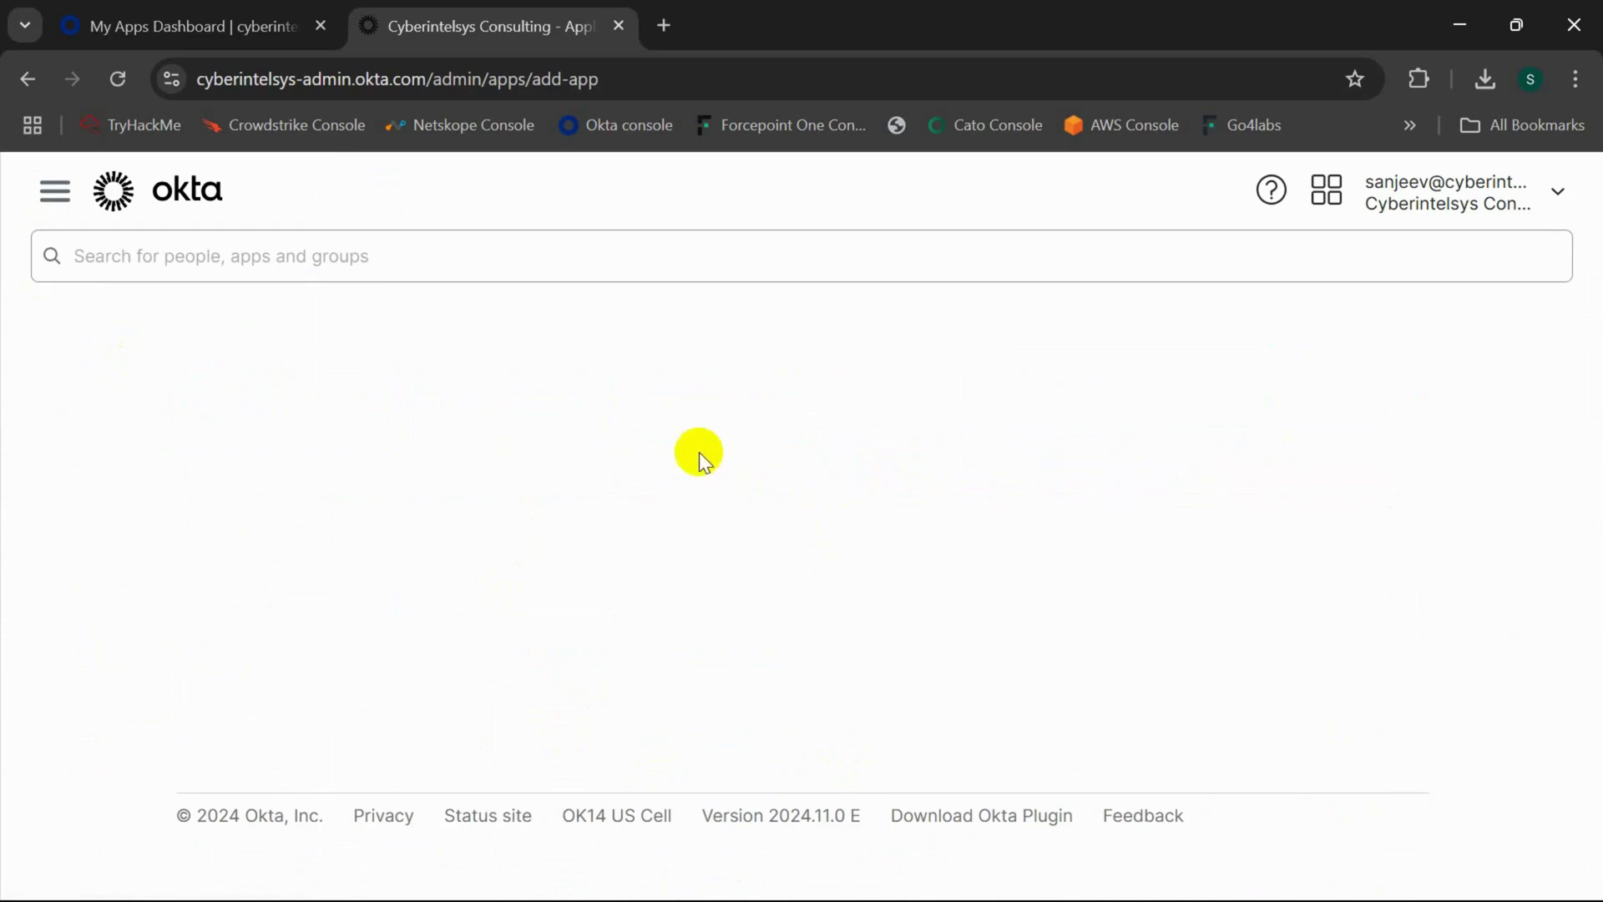
click(682, 571)
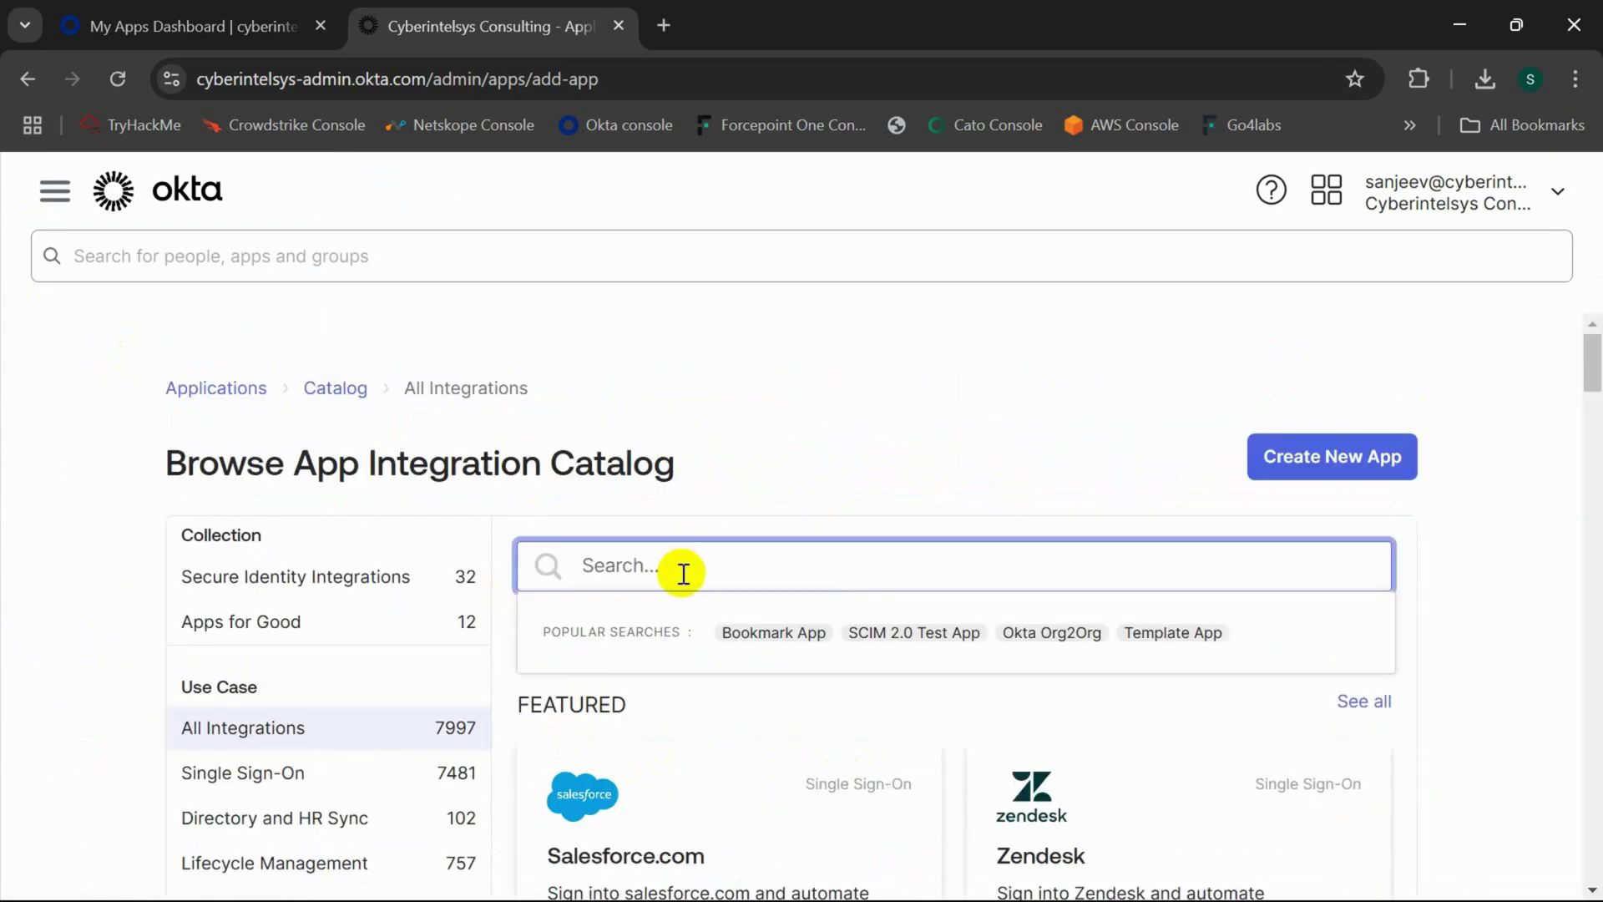
text(Crowdstri)
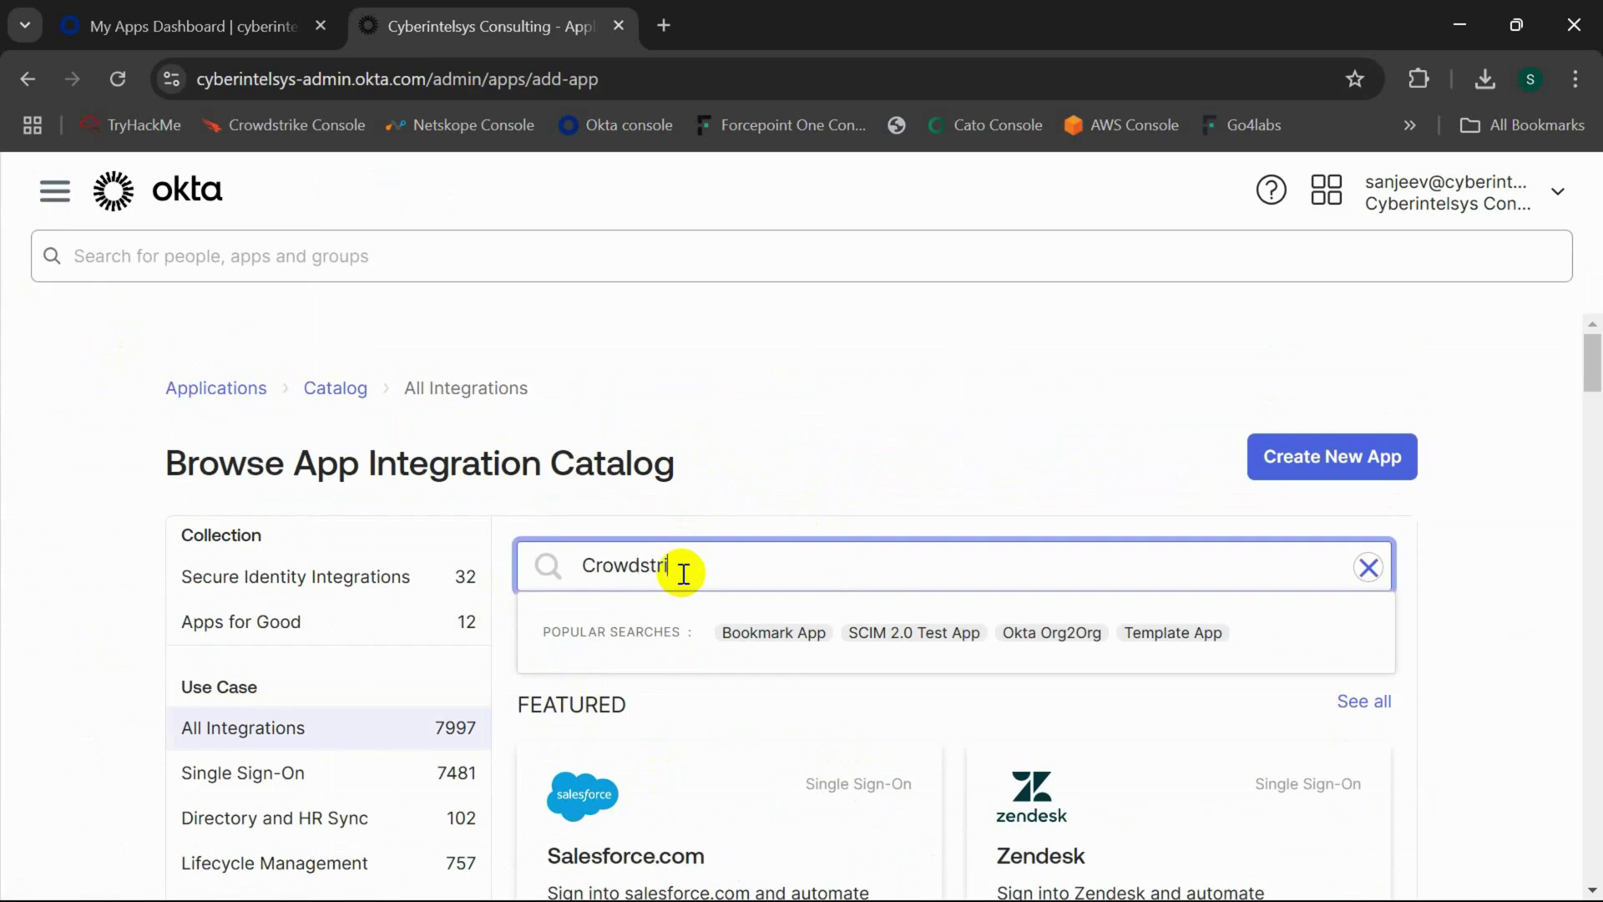
text(ke falcon)
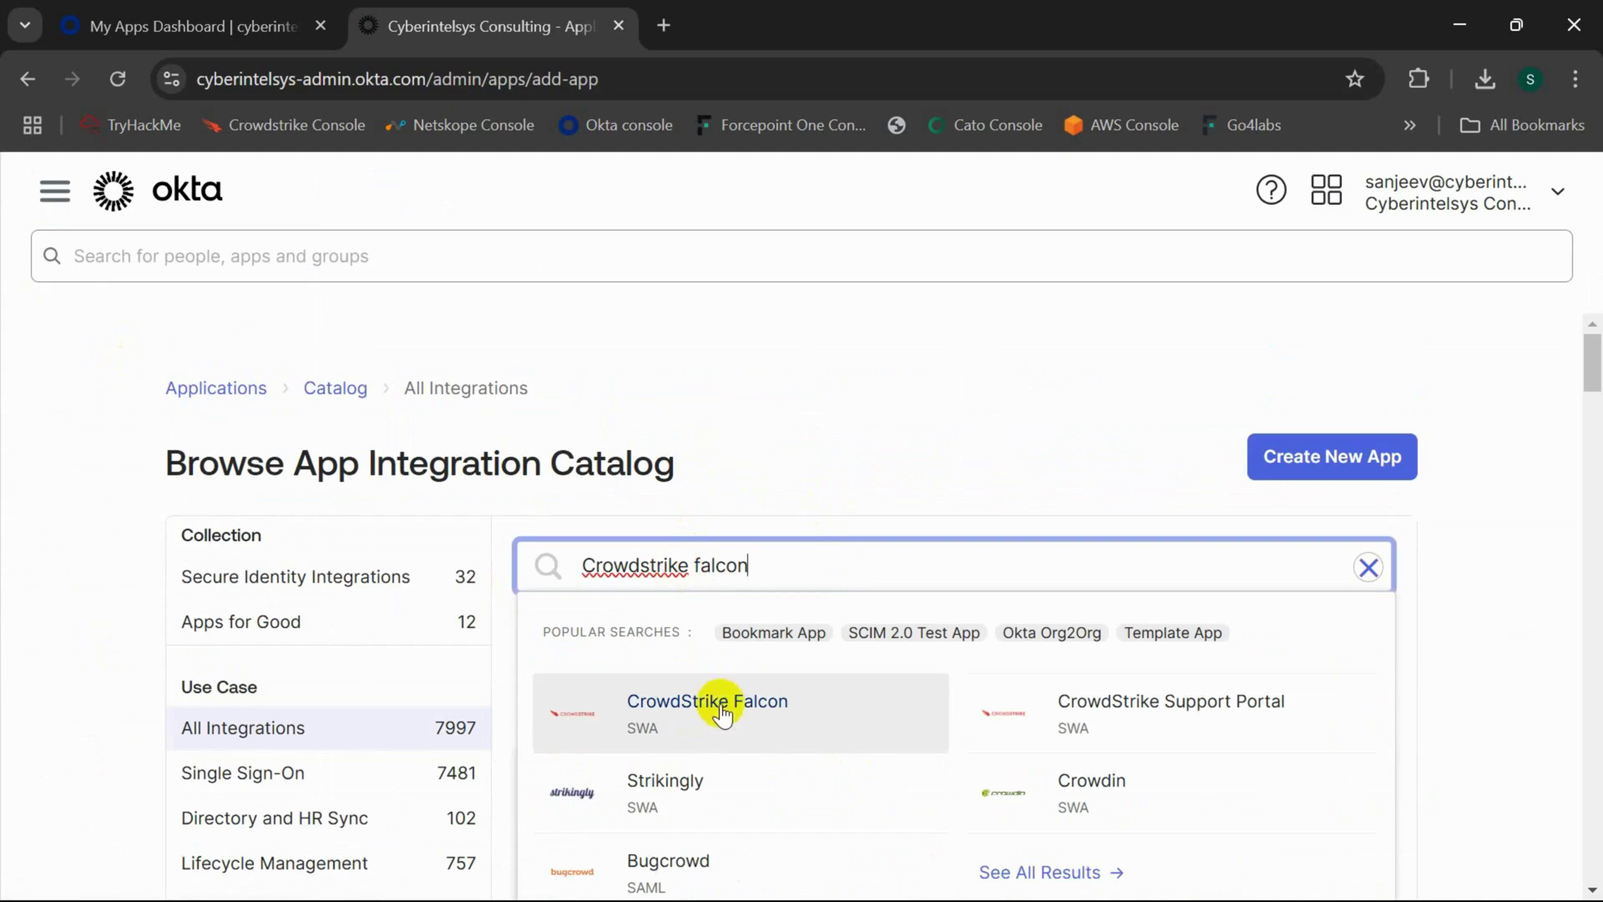
click(716, 709)
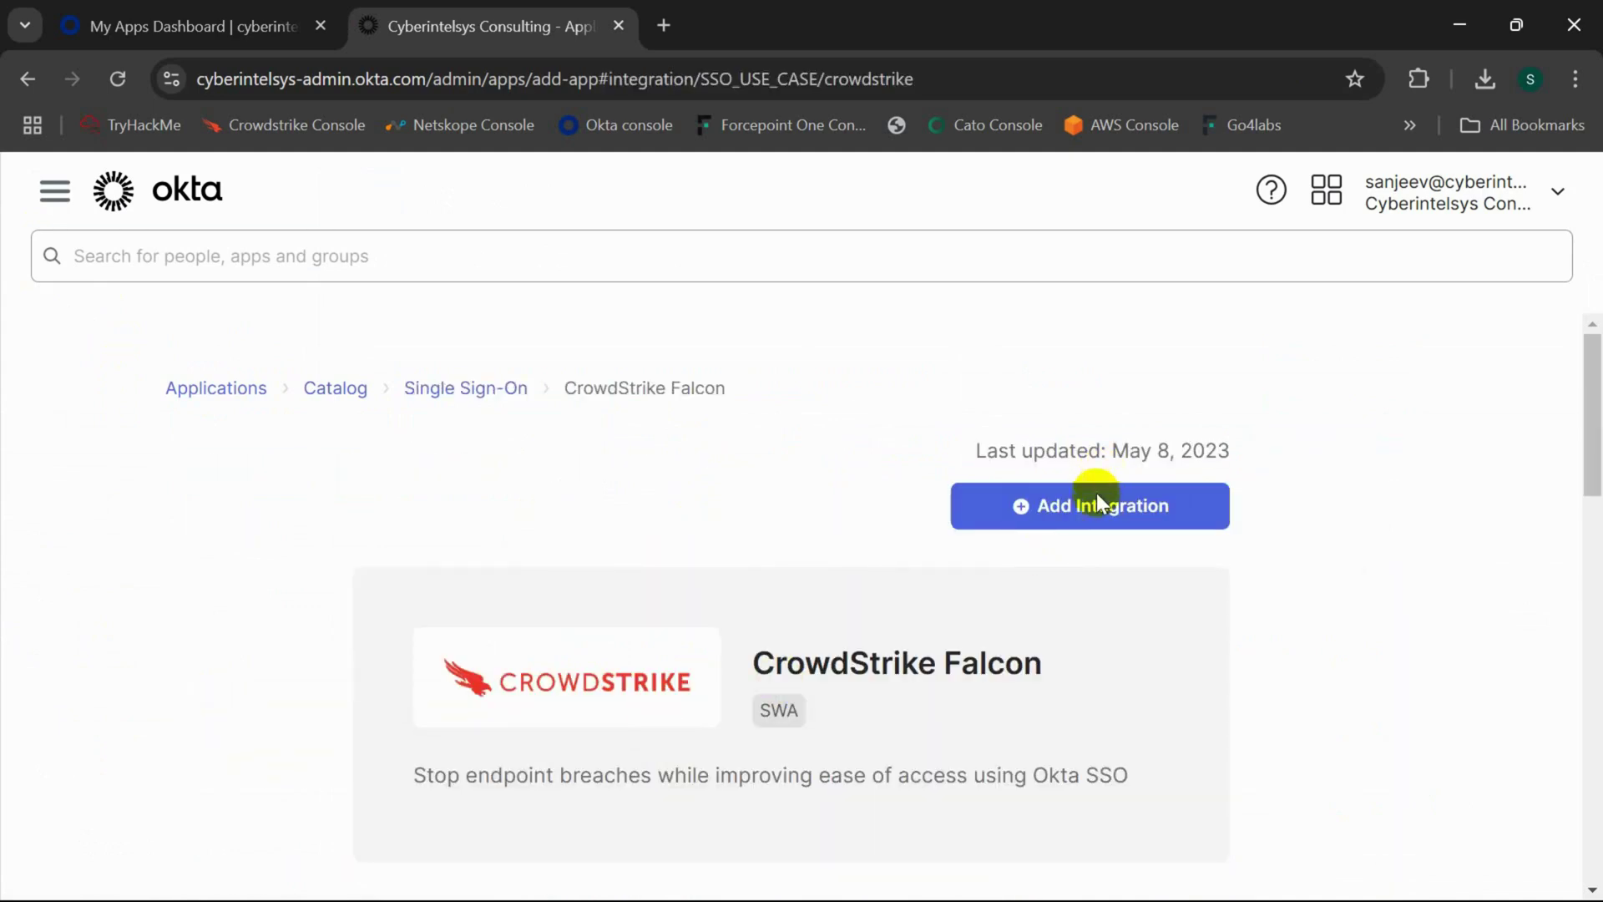
Step: Add the CrowdStrike Falcon integration, keeping its default application label
click(1096, 494)
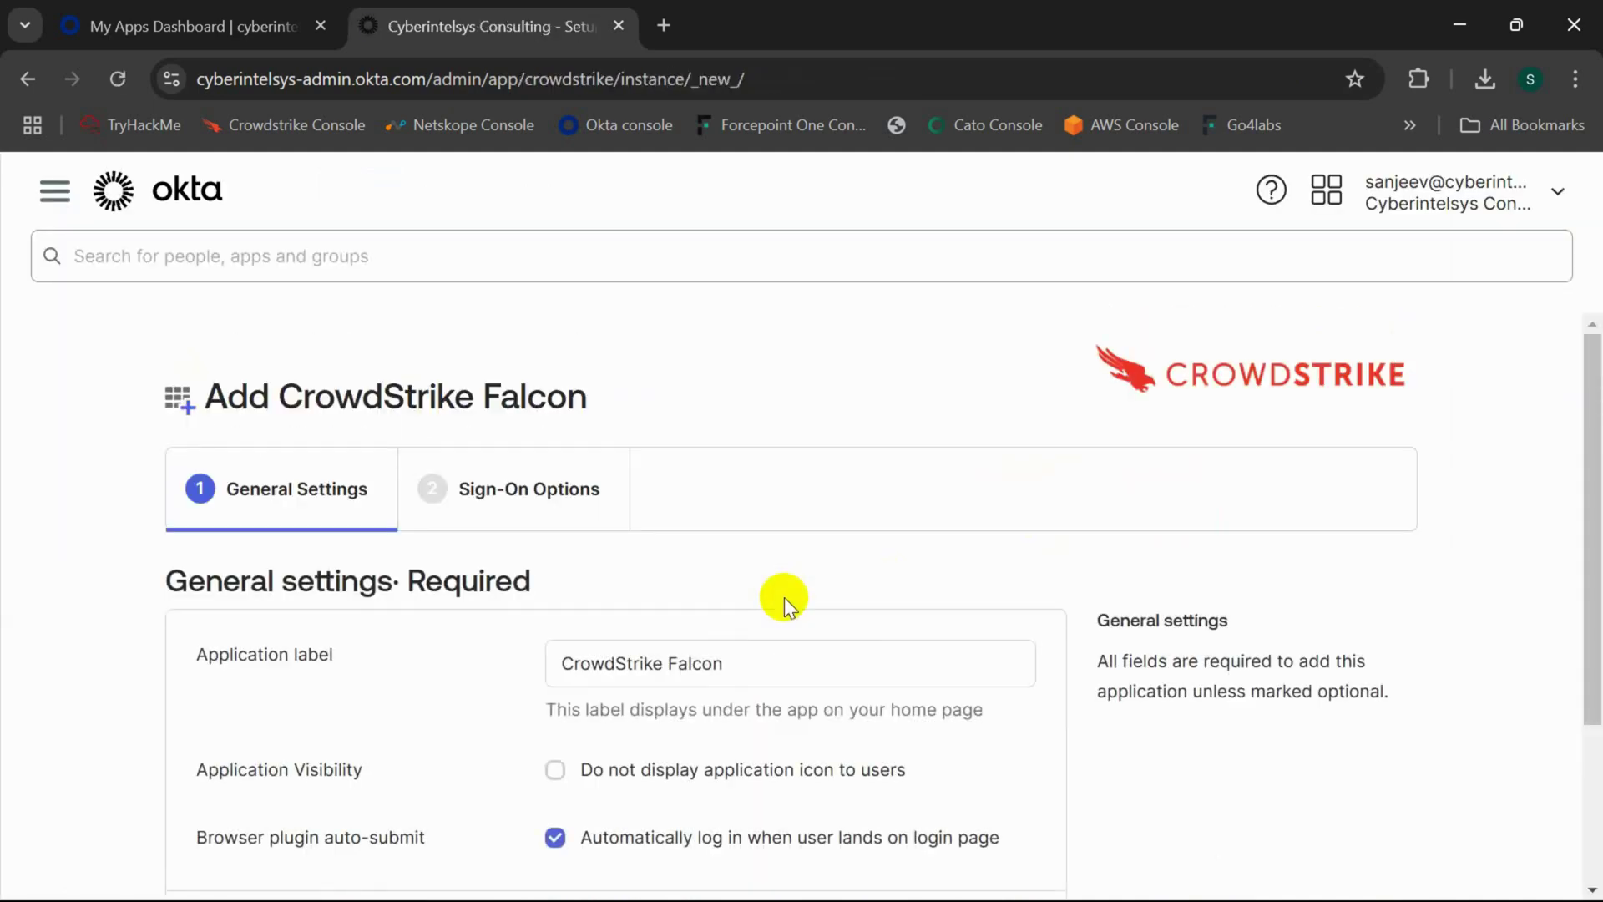
scroll(784, 598, down, 3)
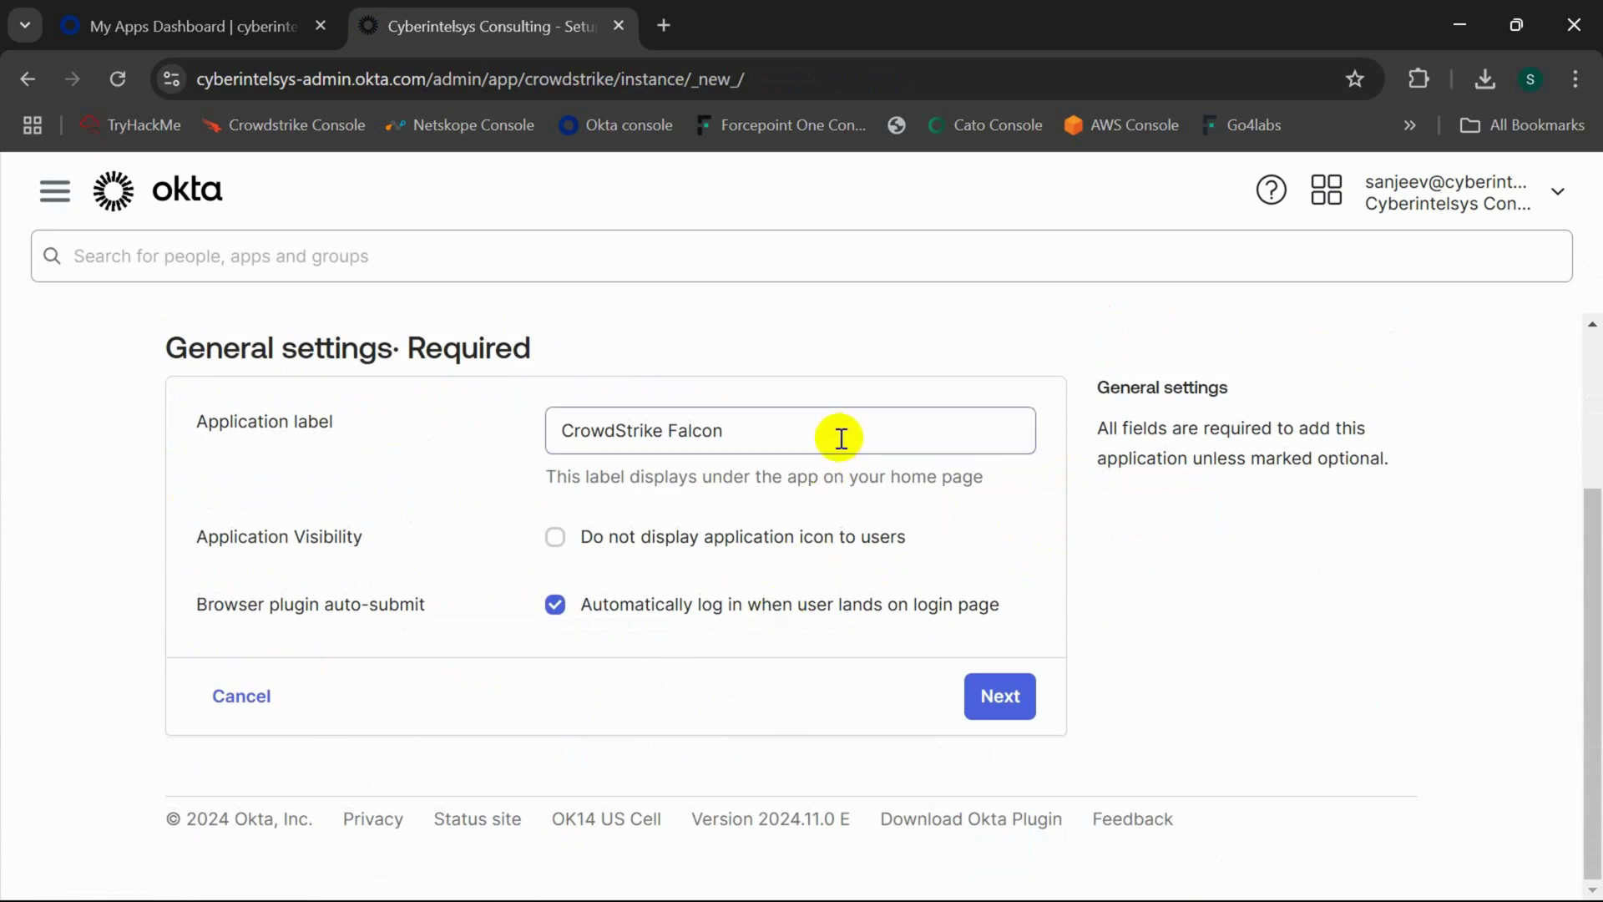
drag(841, 438, 418, 472)
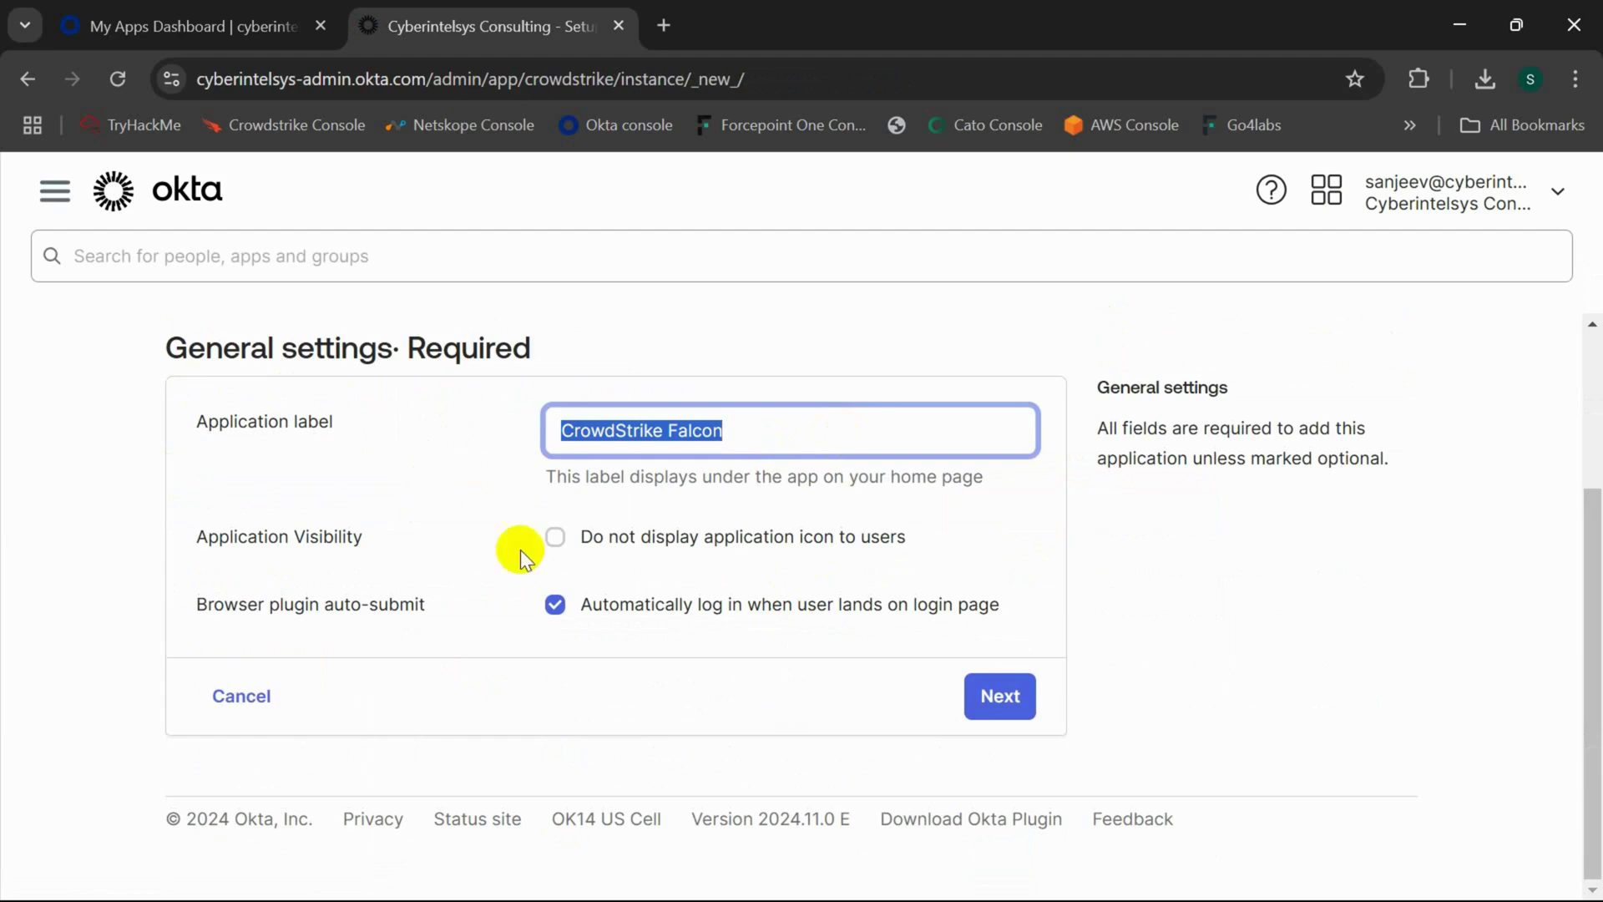
click(1006, 700)
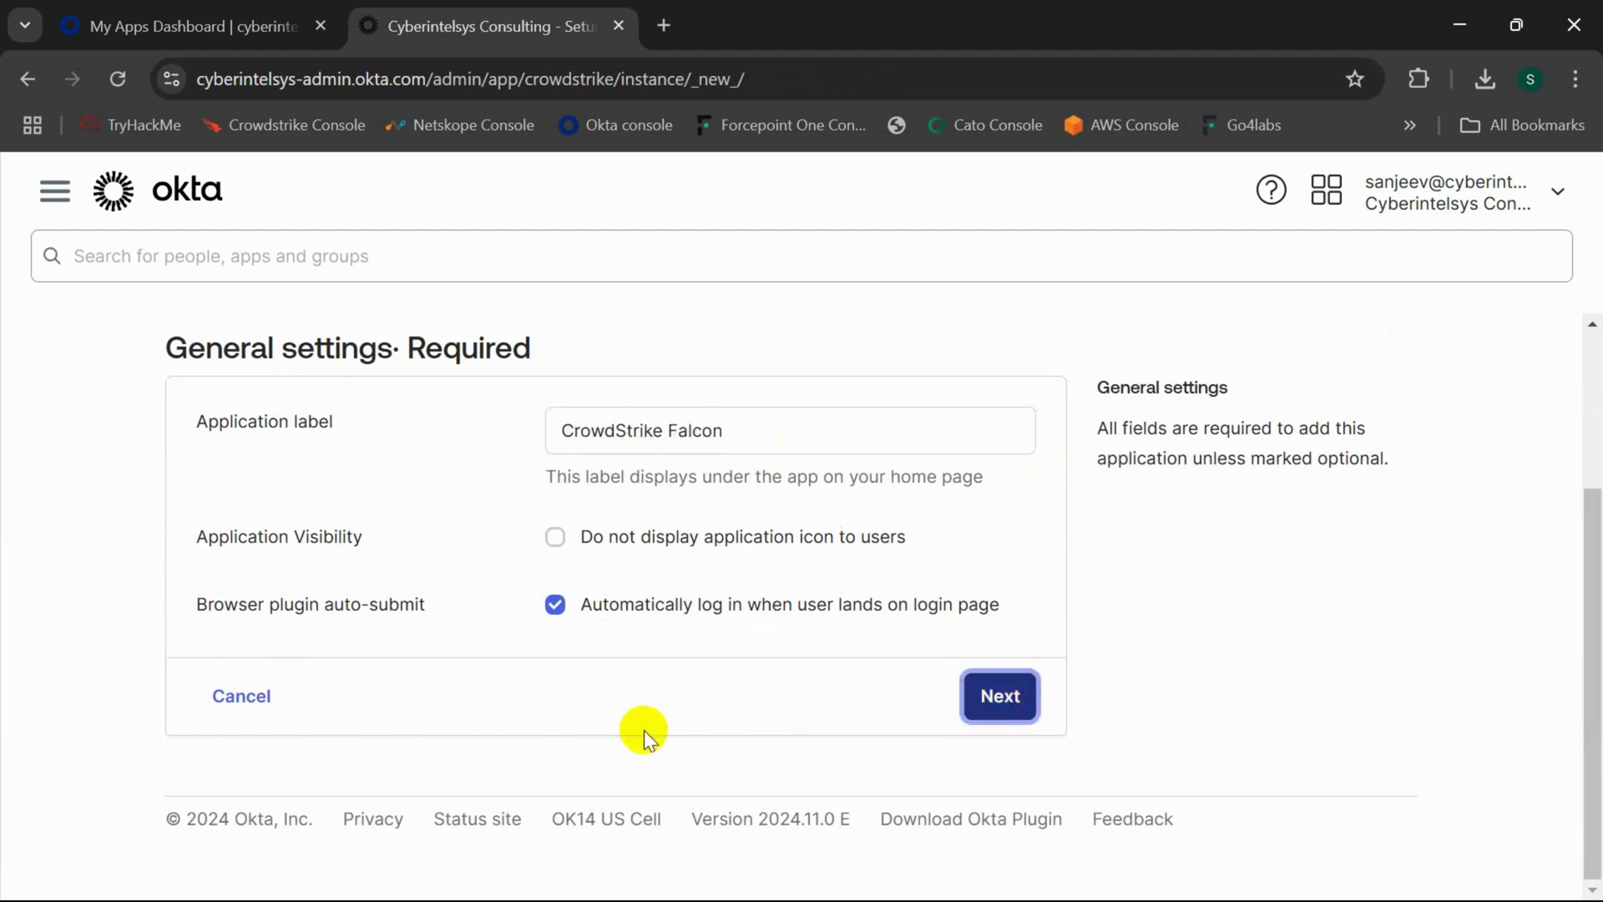
Step: Choose 'Administrator sets username, user sets password' with Email username format, and finish
scroll(644, 730, down, 1)
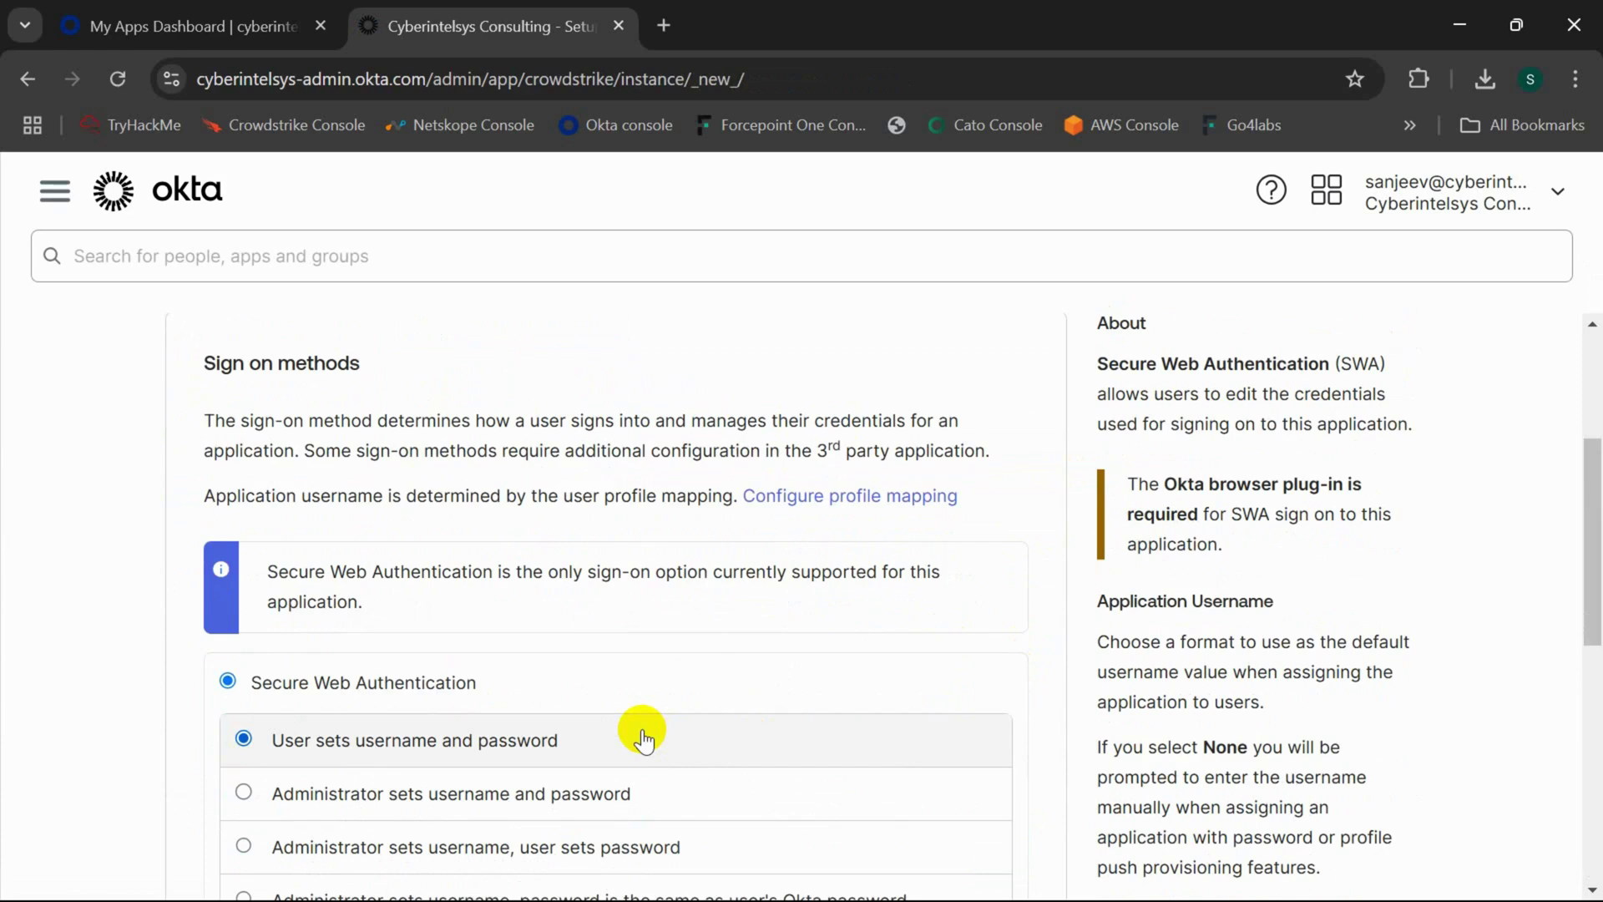
scroll(659, 639, down, 1)
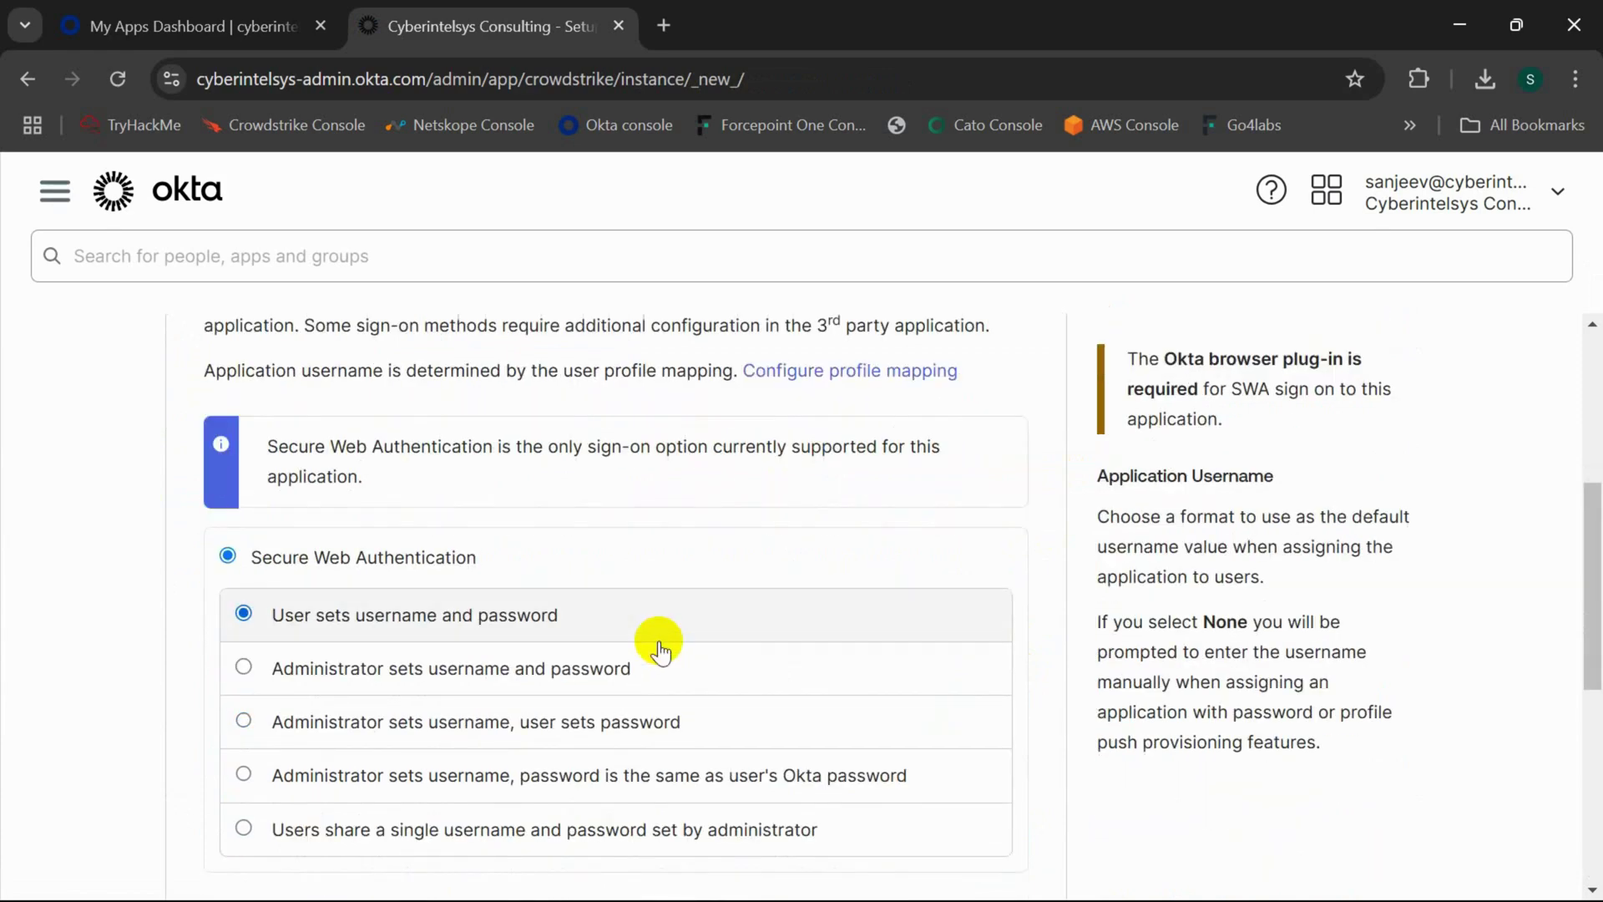
scroll(637, 644, down, 2)
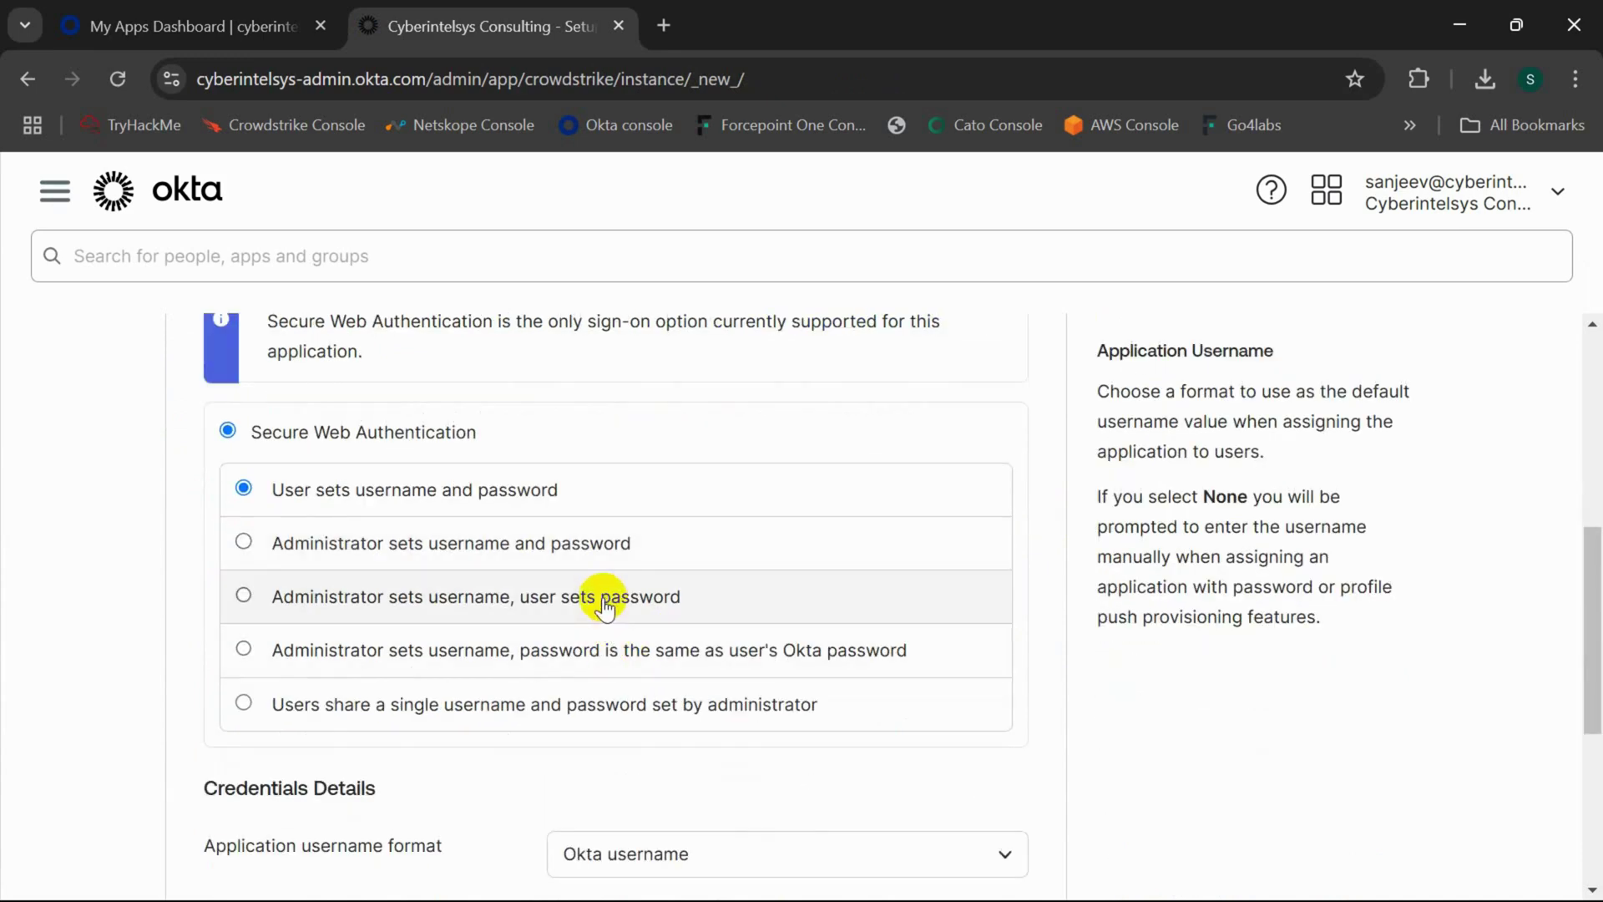
click(604, 603)
scroll(602, 601, down, 3)
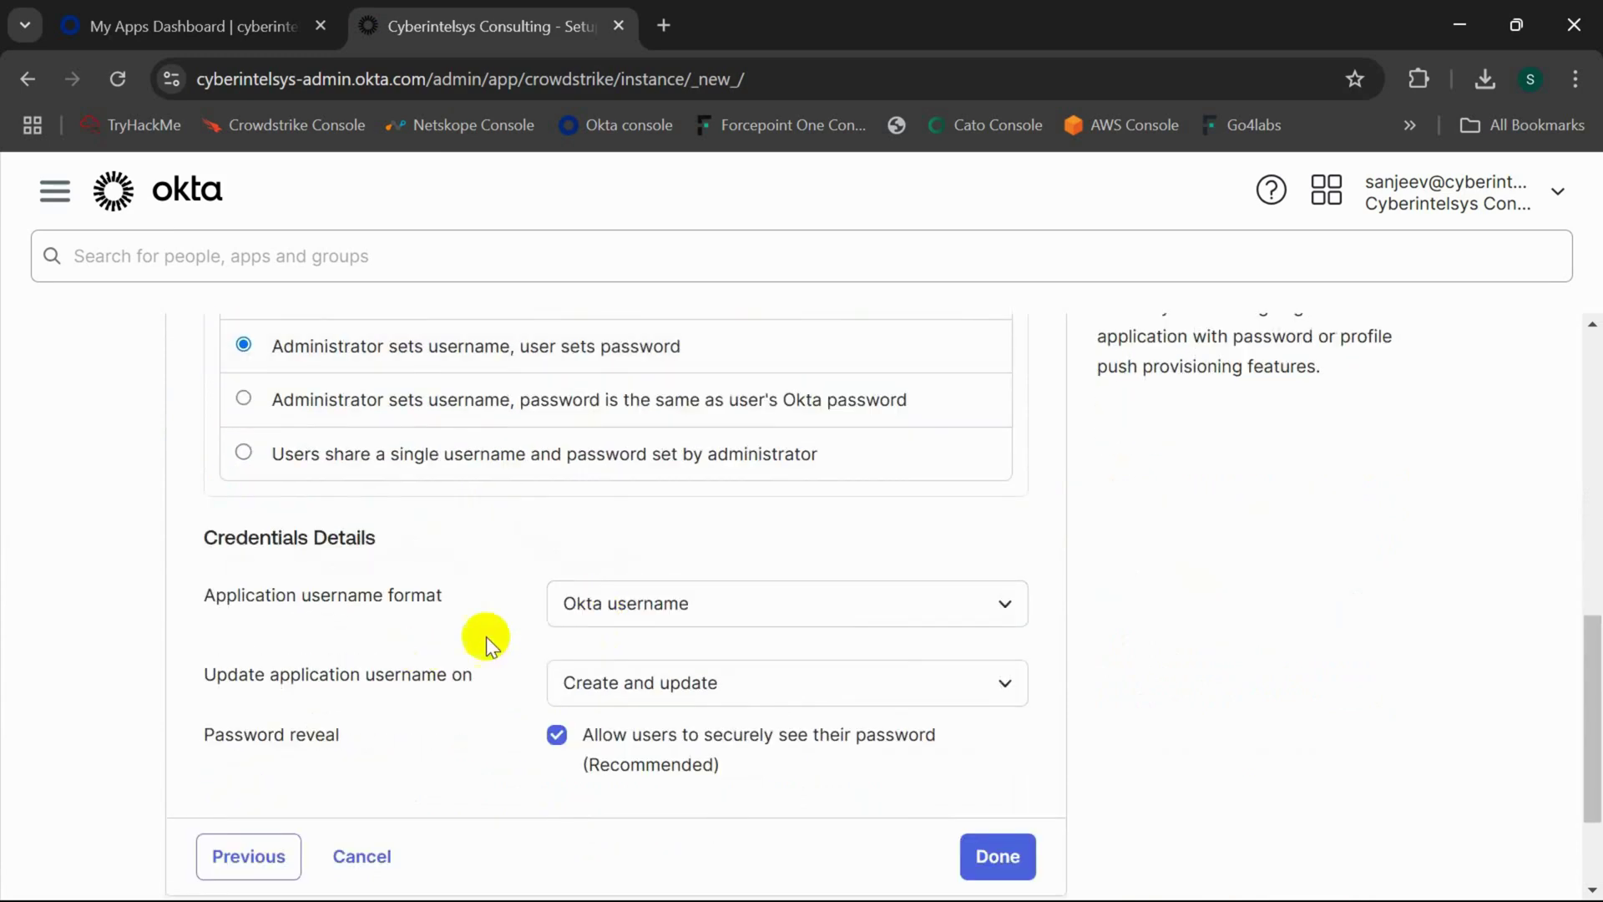
click(584, 603)
click(638, 444)
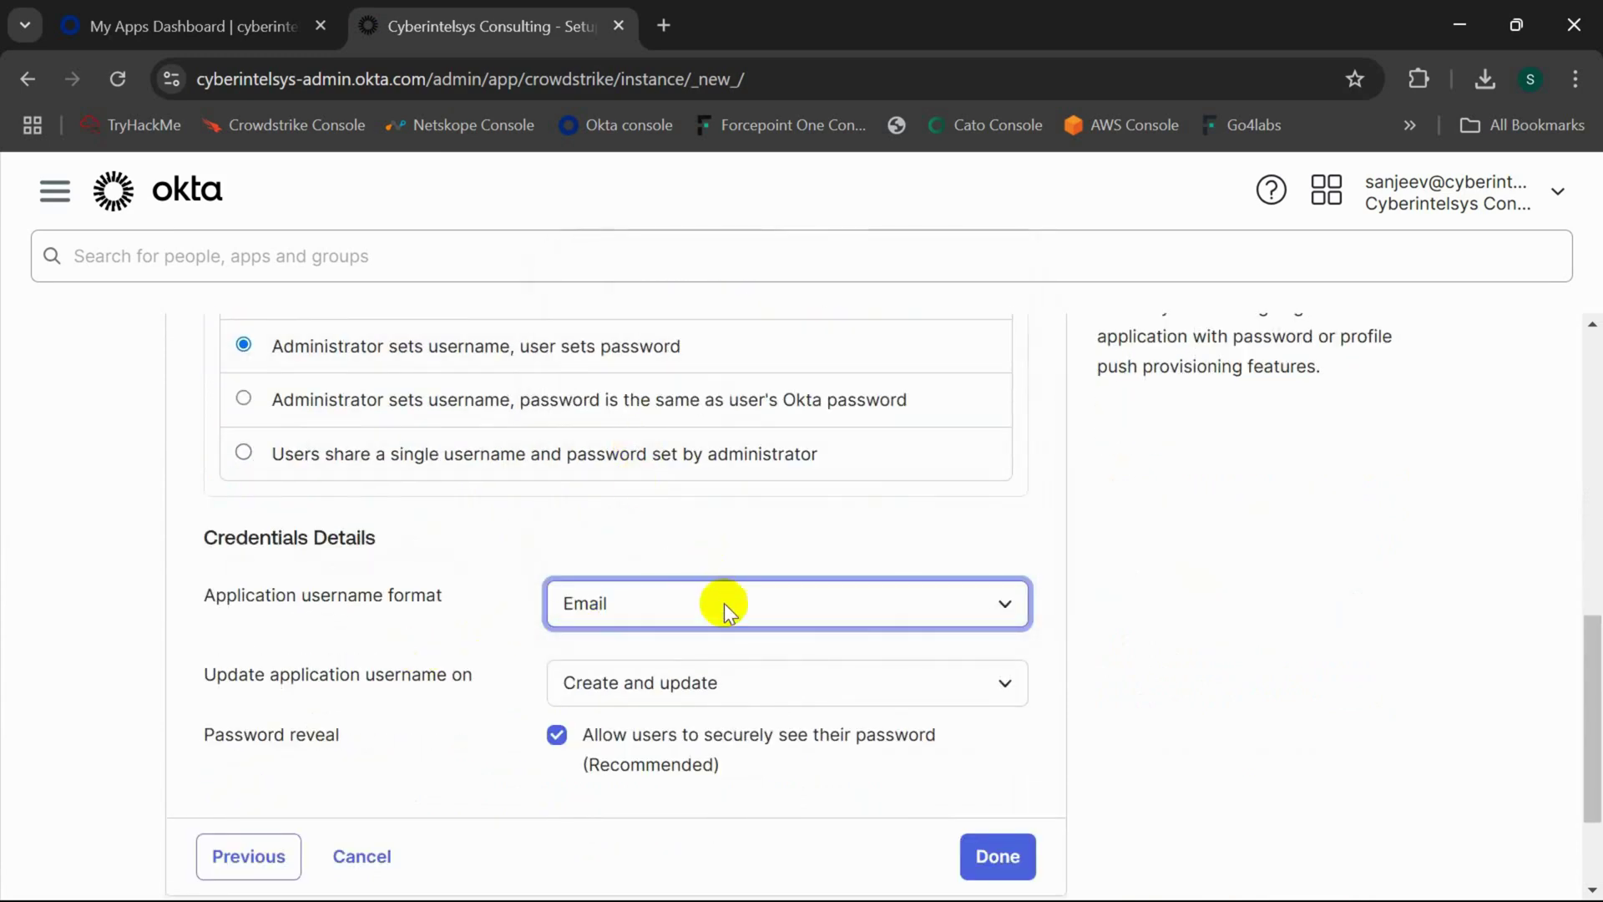
scroll(964, 723, down, 2)
click(998, 739)
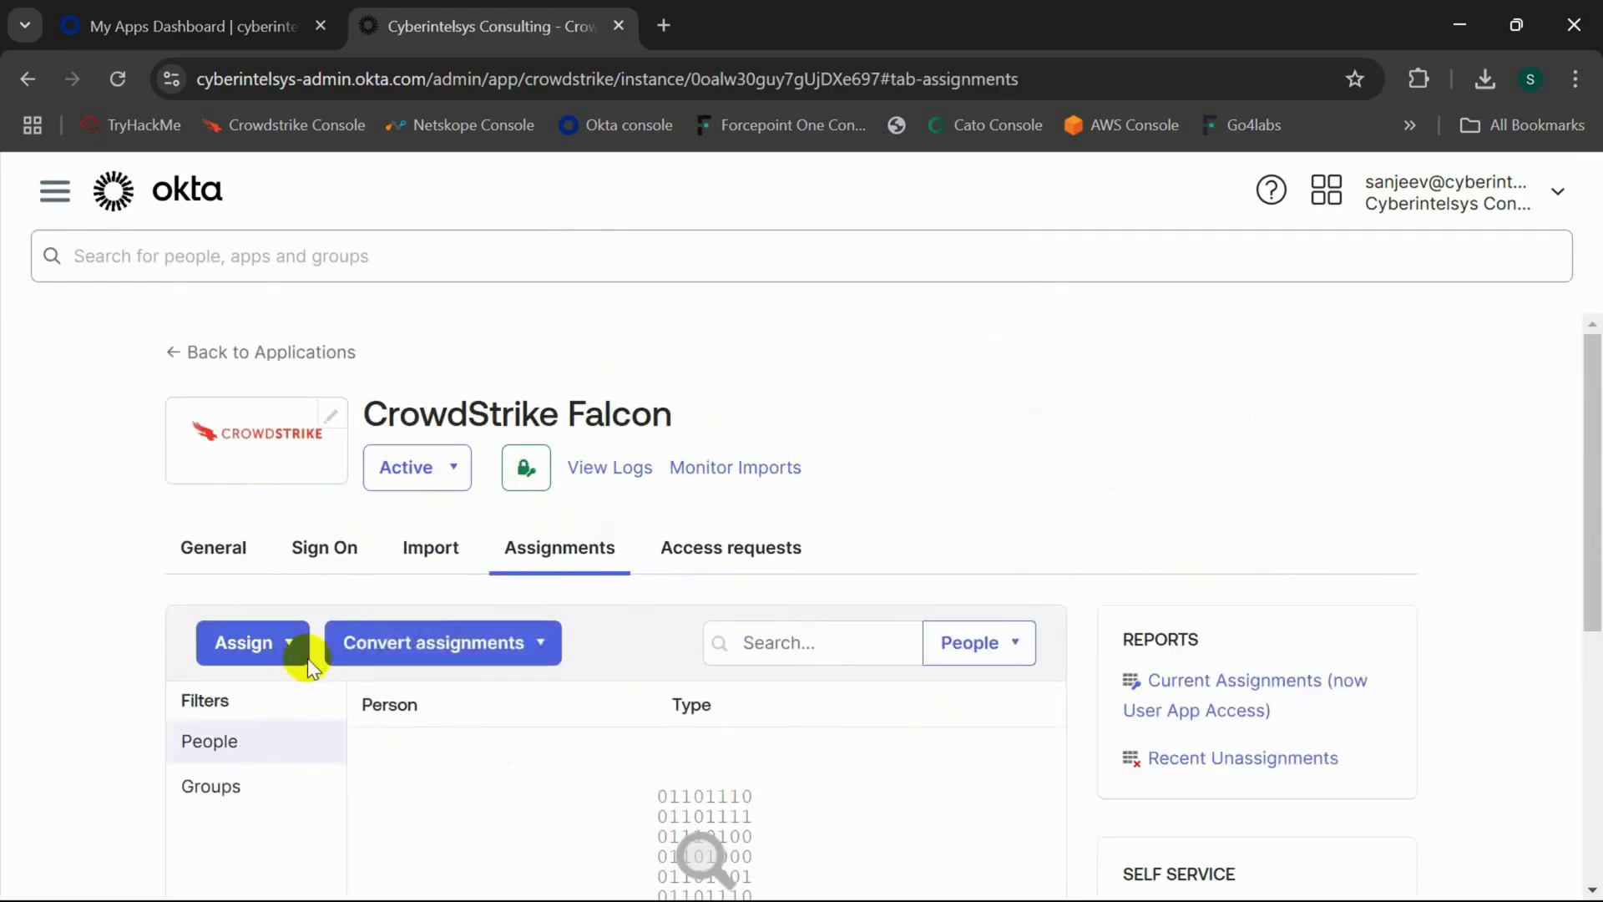
Step: Assign CrowdStrike Falcon to one user found by name search, then go to My Apps
click(289, 655)
click(320, 688)
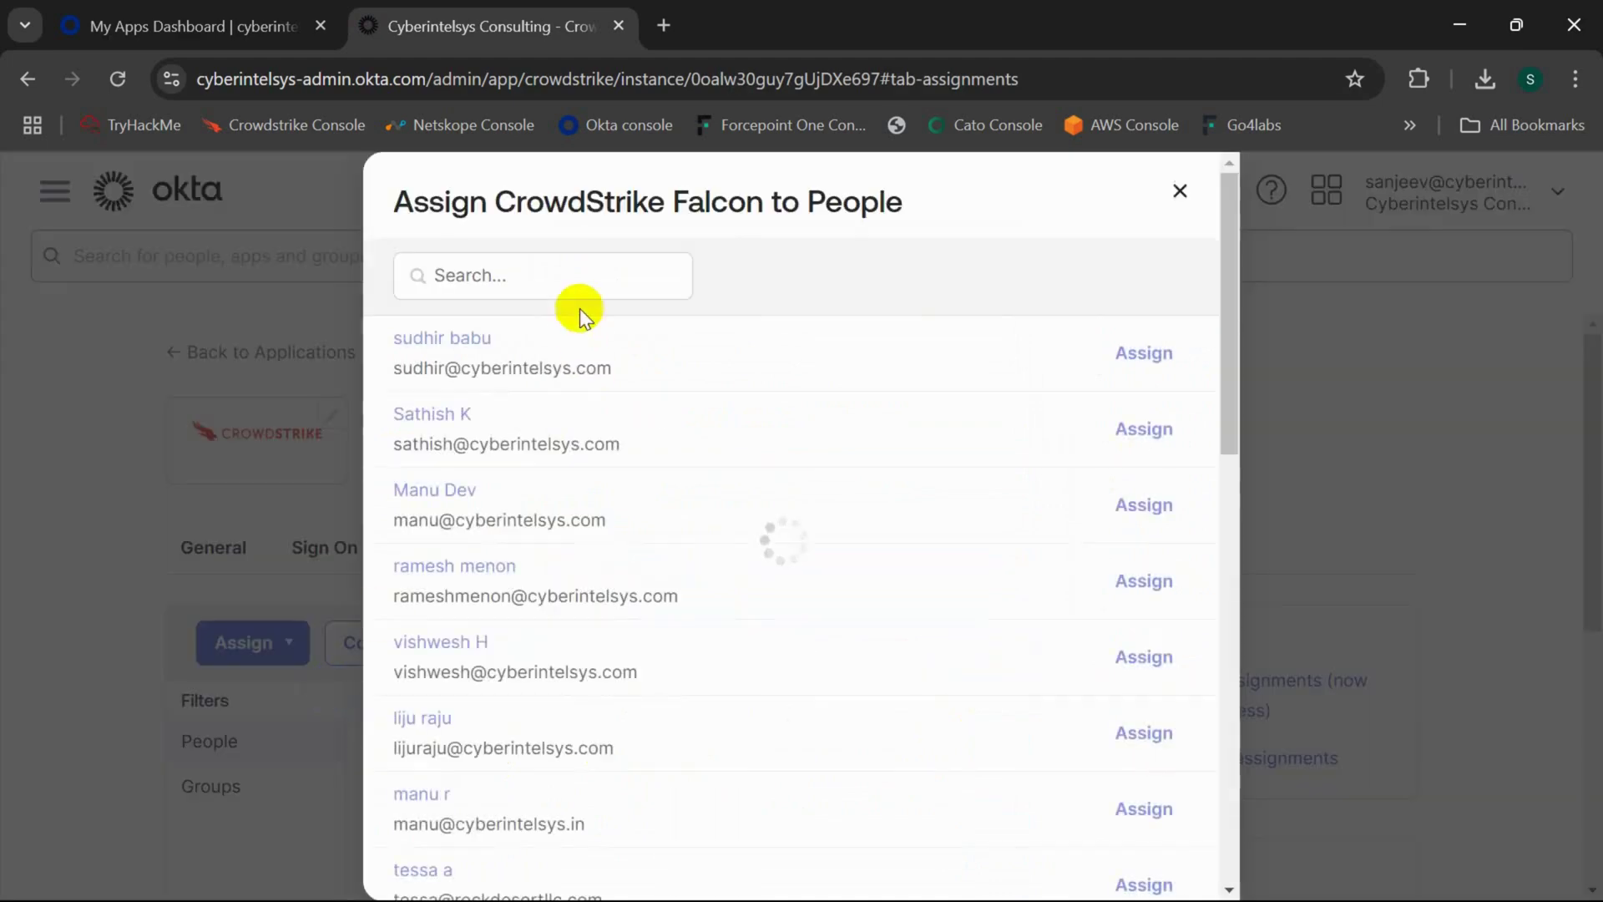
click(576, 278)
text(sanjeev)
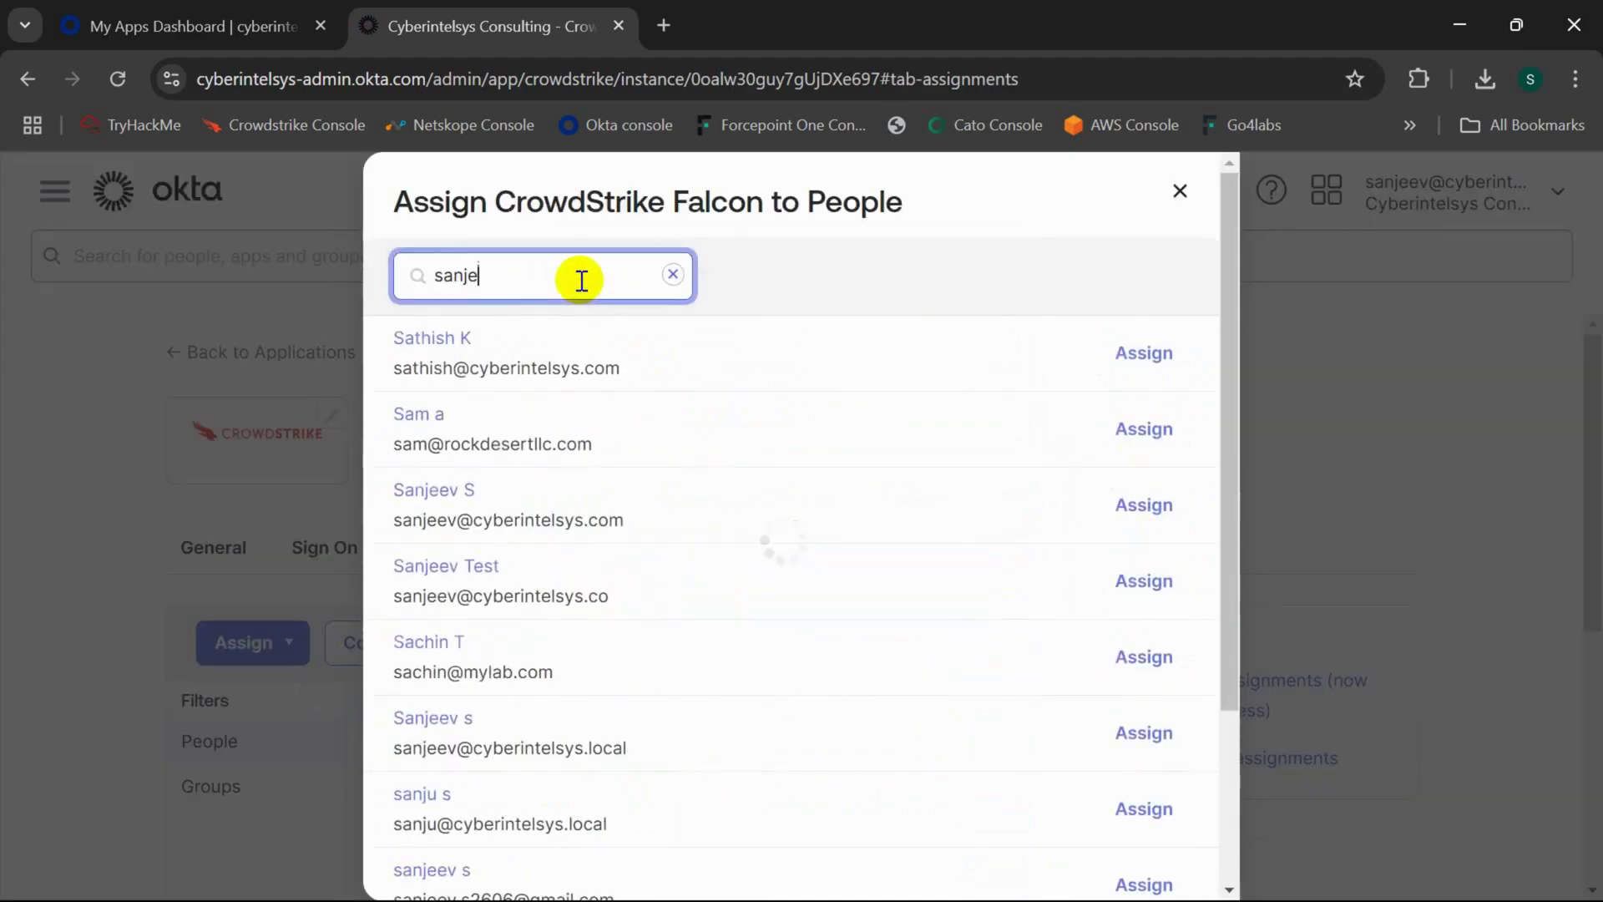
click(1137, 351)
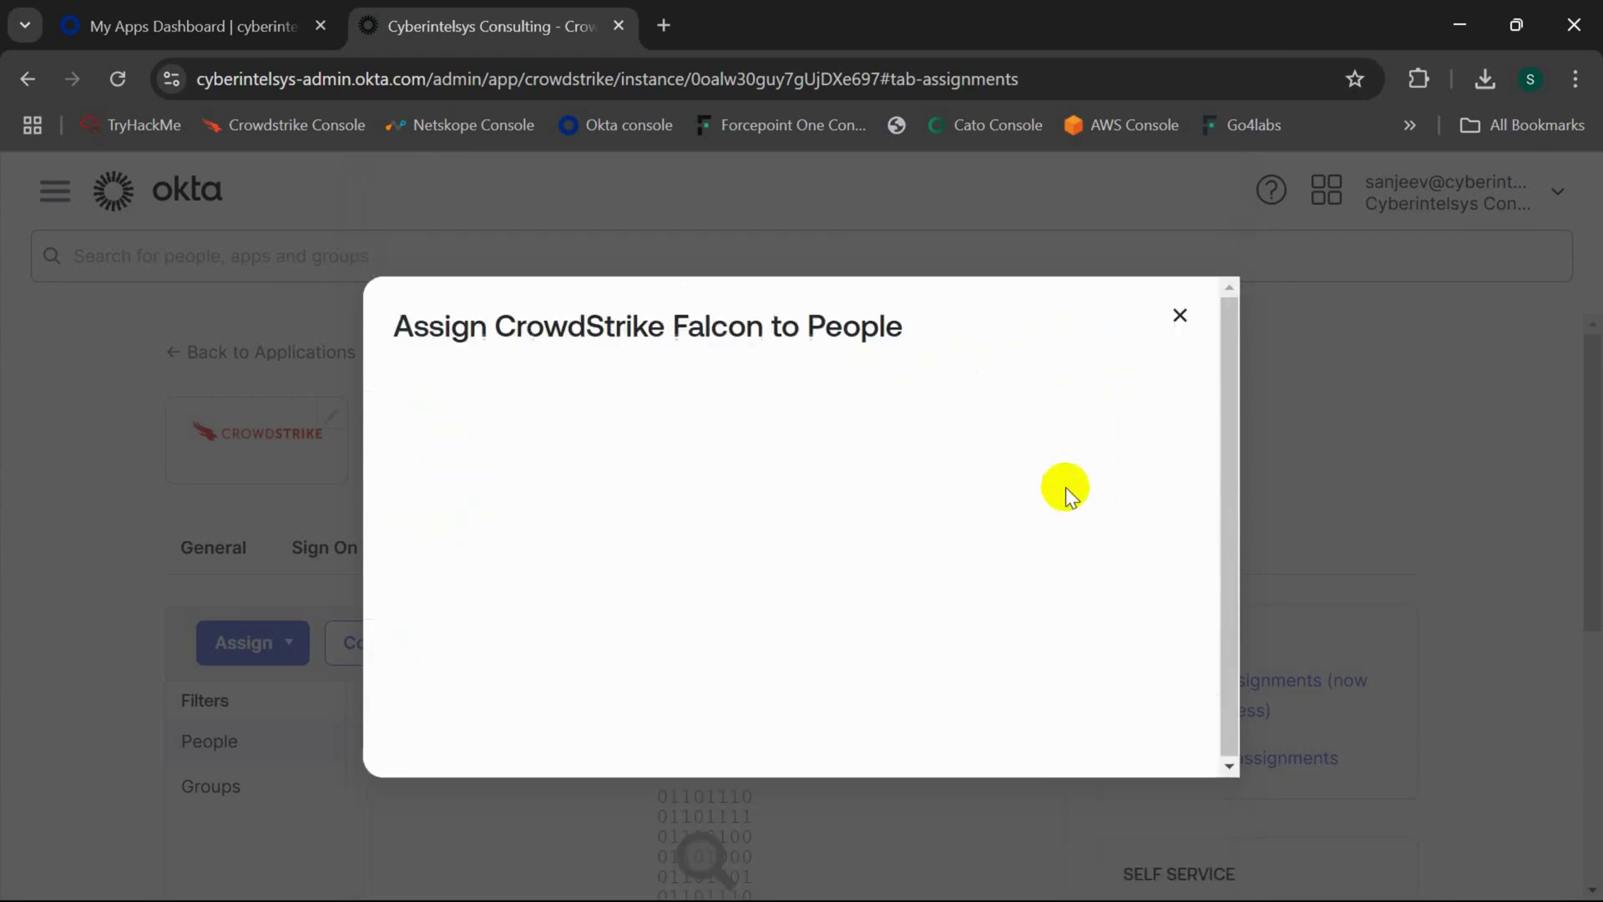
click(977, 720)
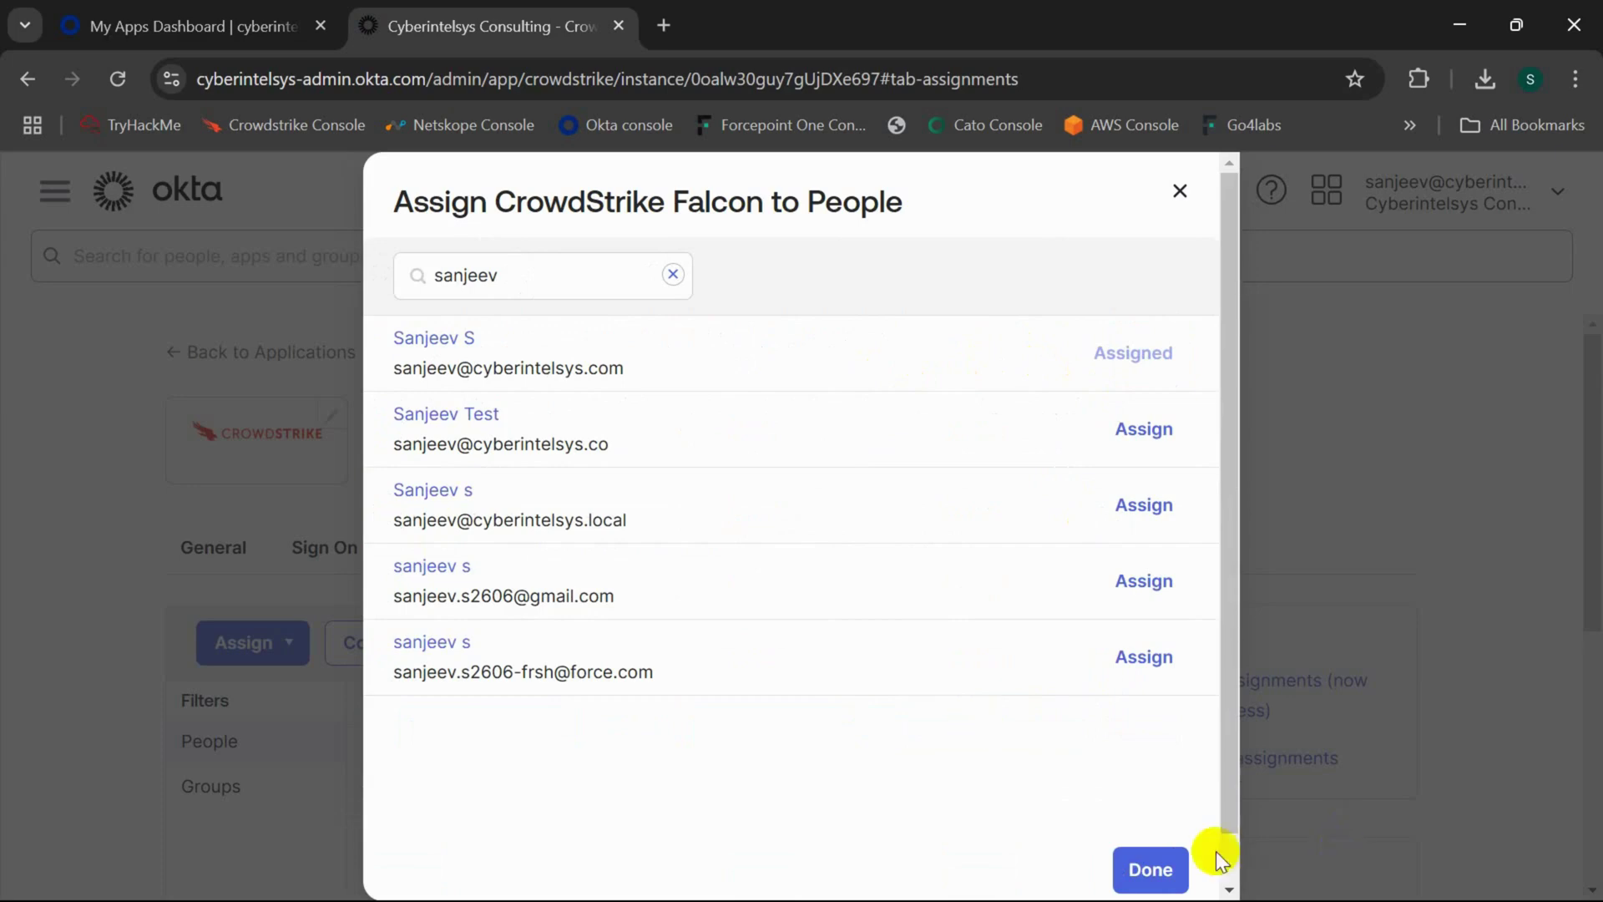
click(1123, 870)
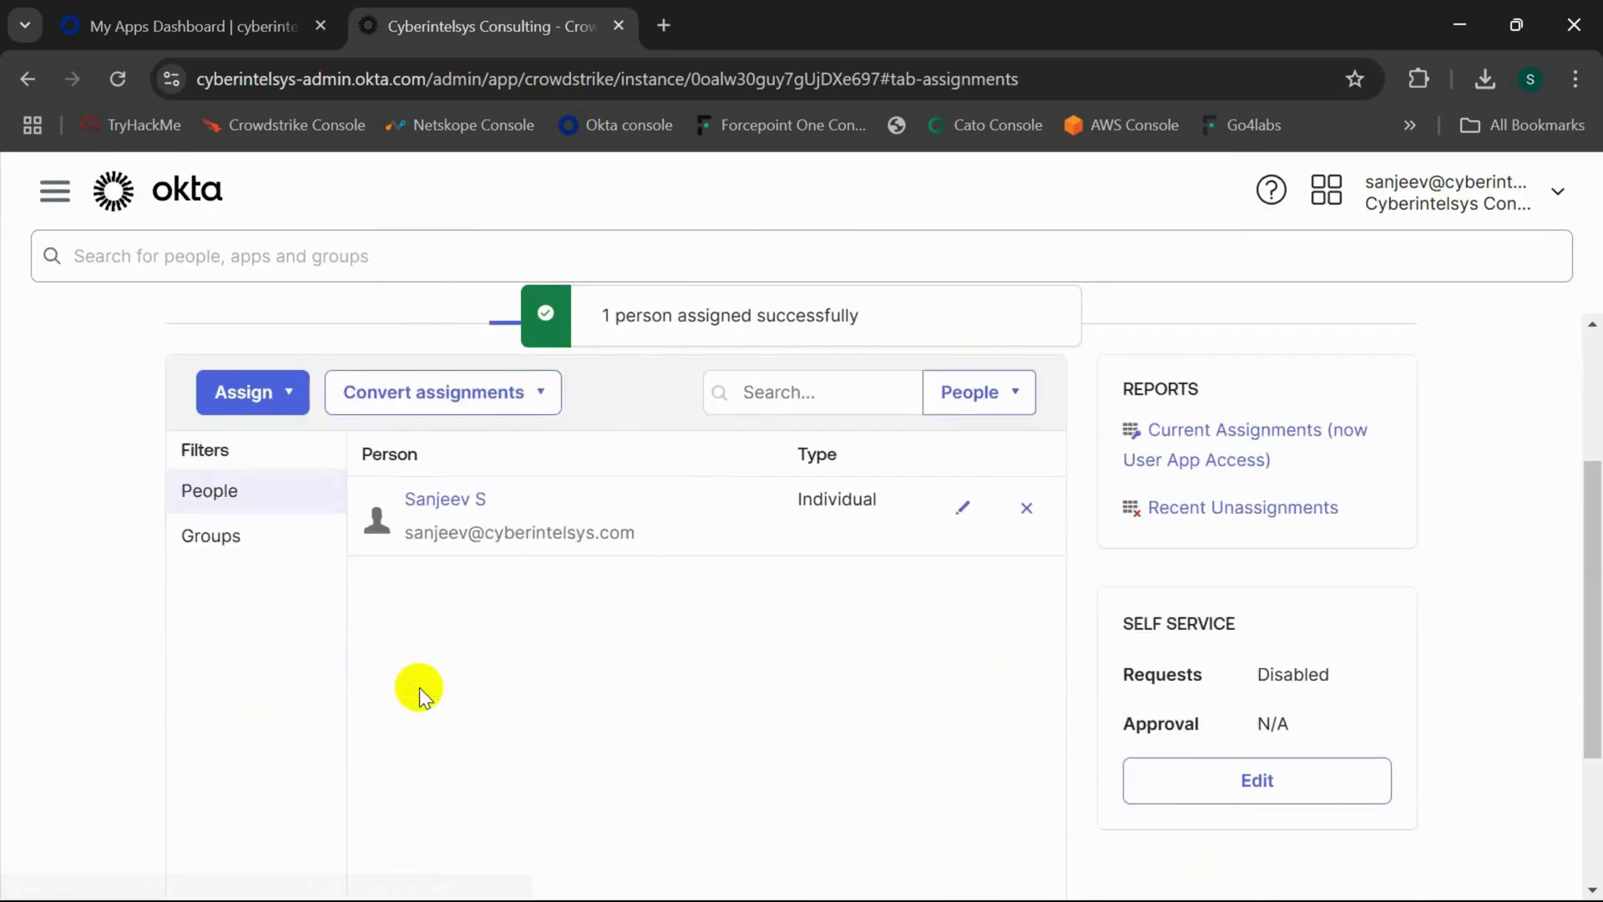
click(215, 18)
Step: Launch the CrowdStrike Falcon tile from My Apps and submit its app password
click(117, 79)
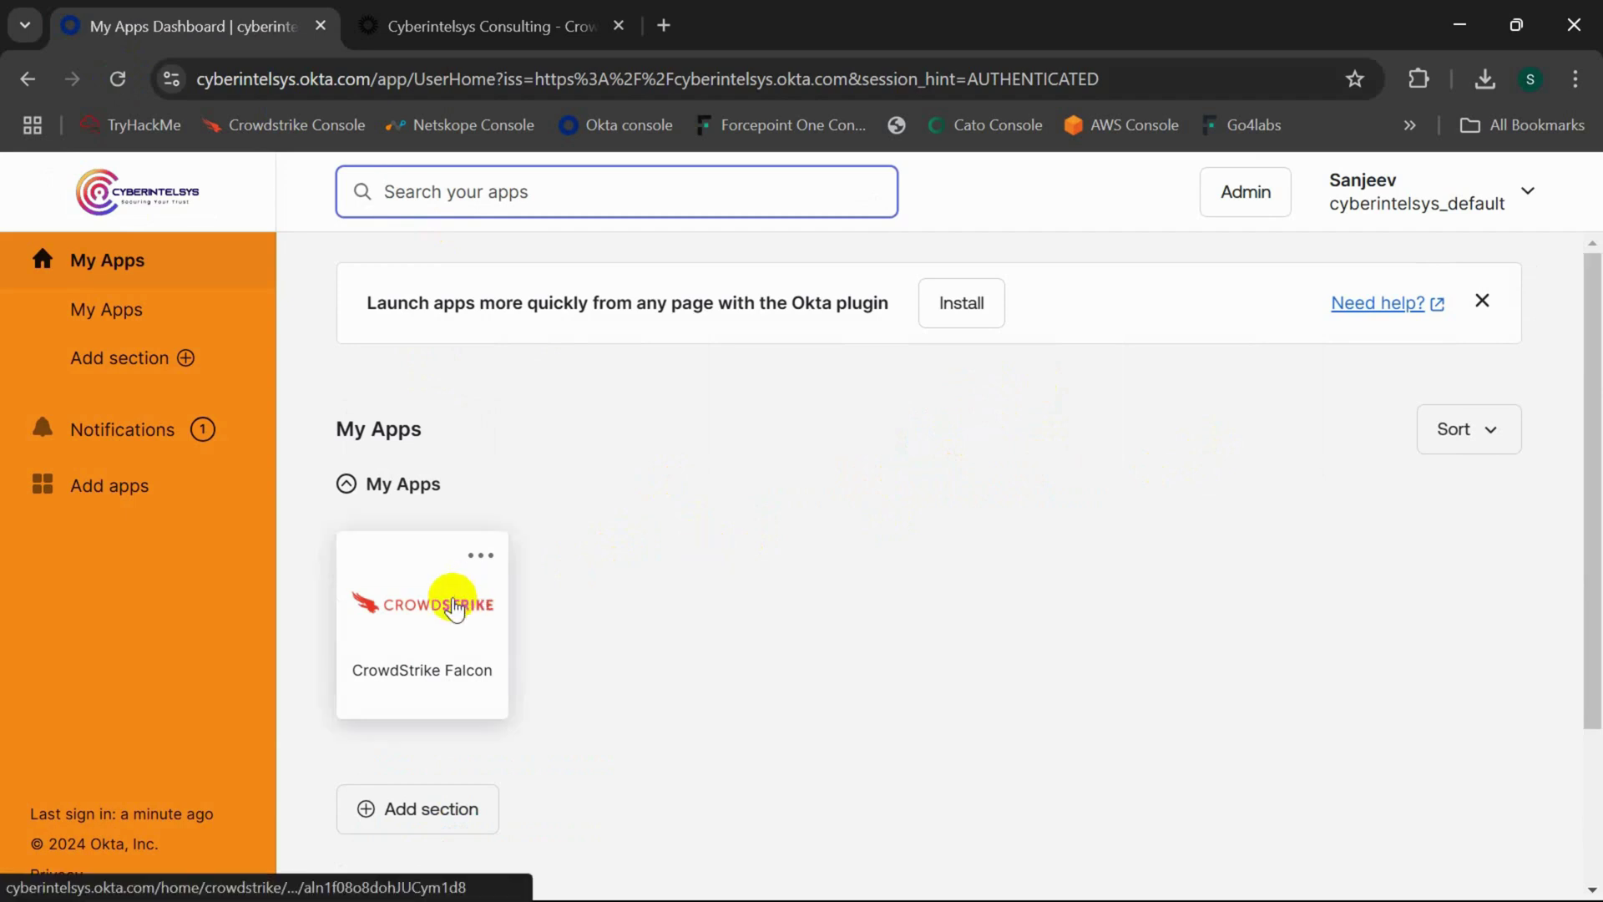
click(454, 609)
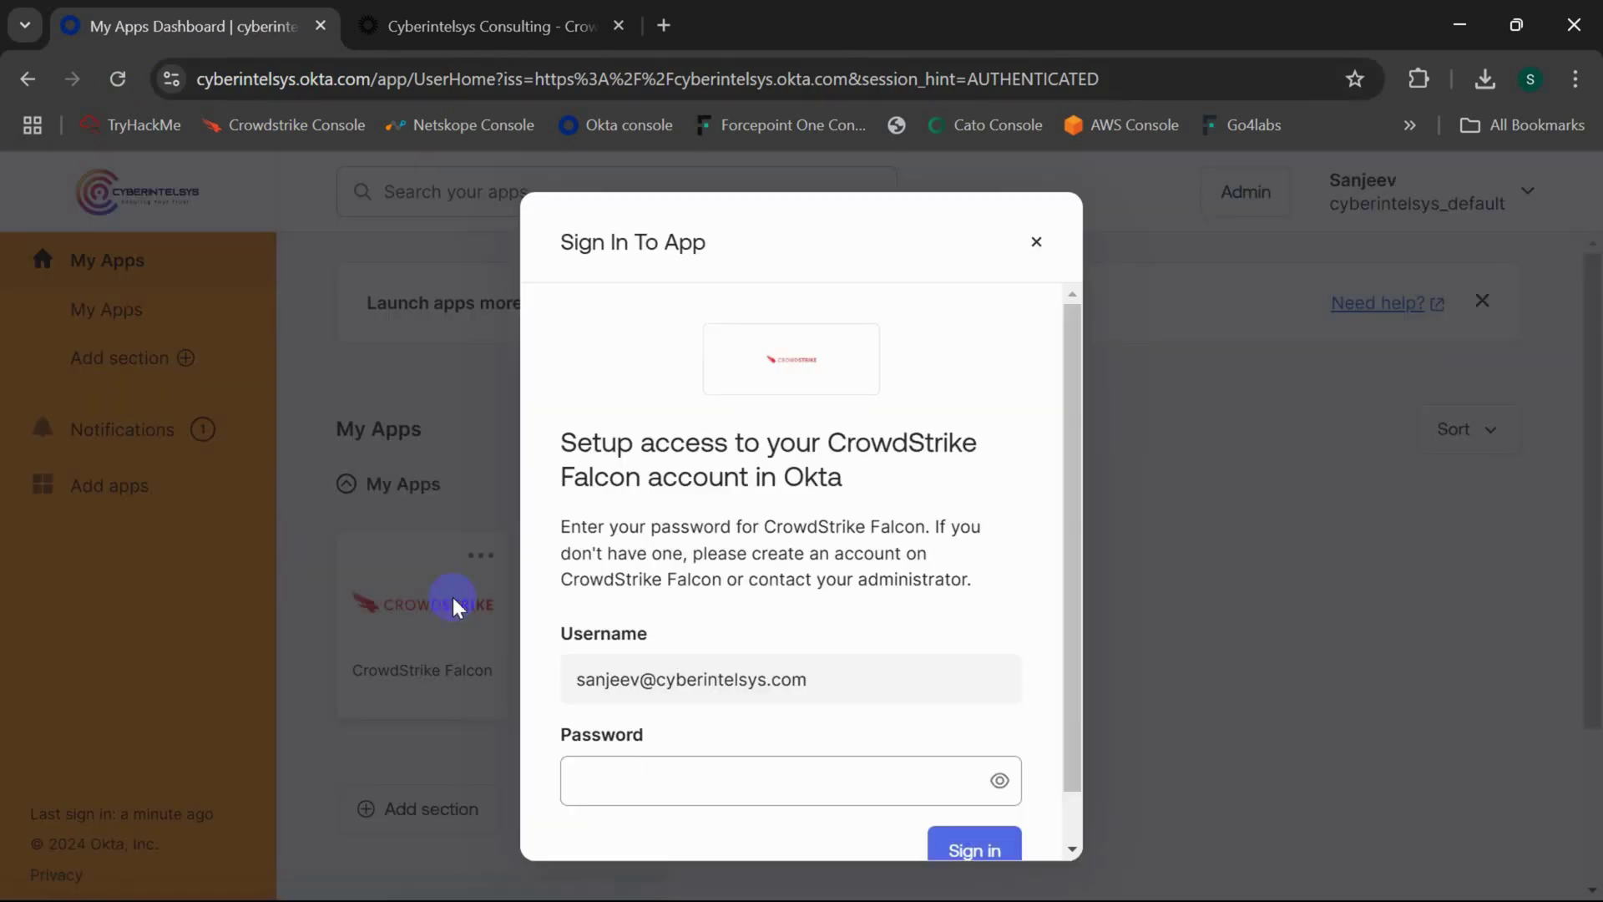
scroll(693, 634, down, 1)
click(683, 714)
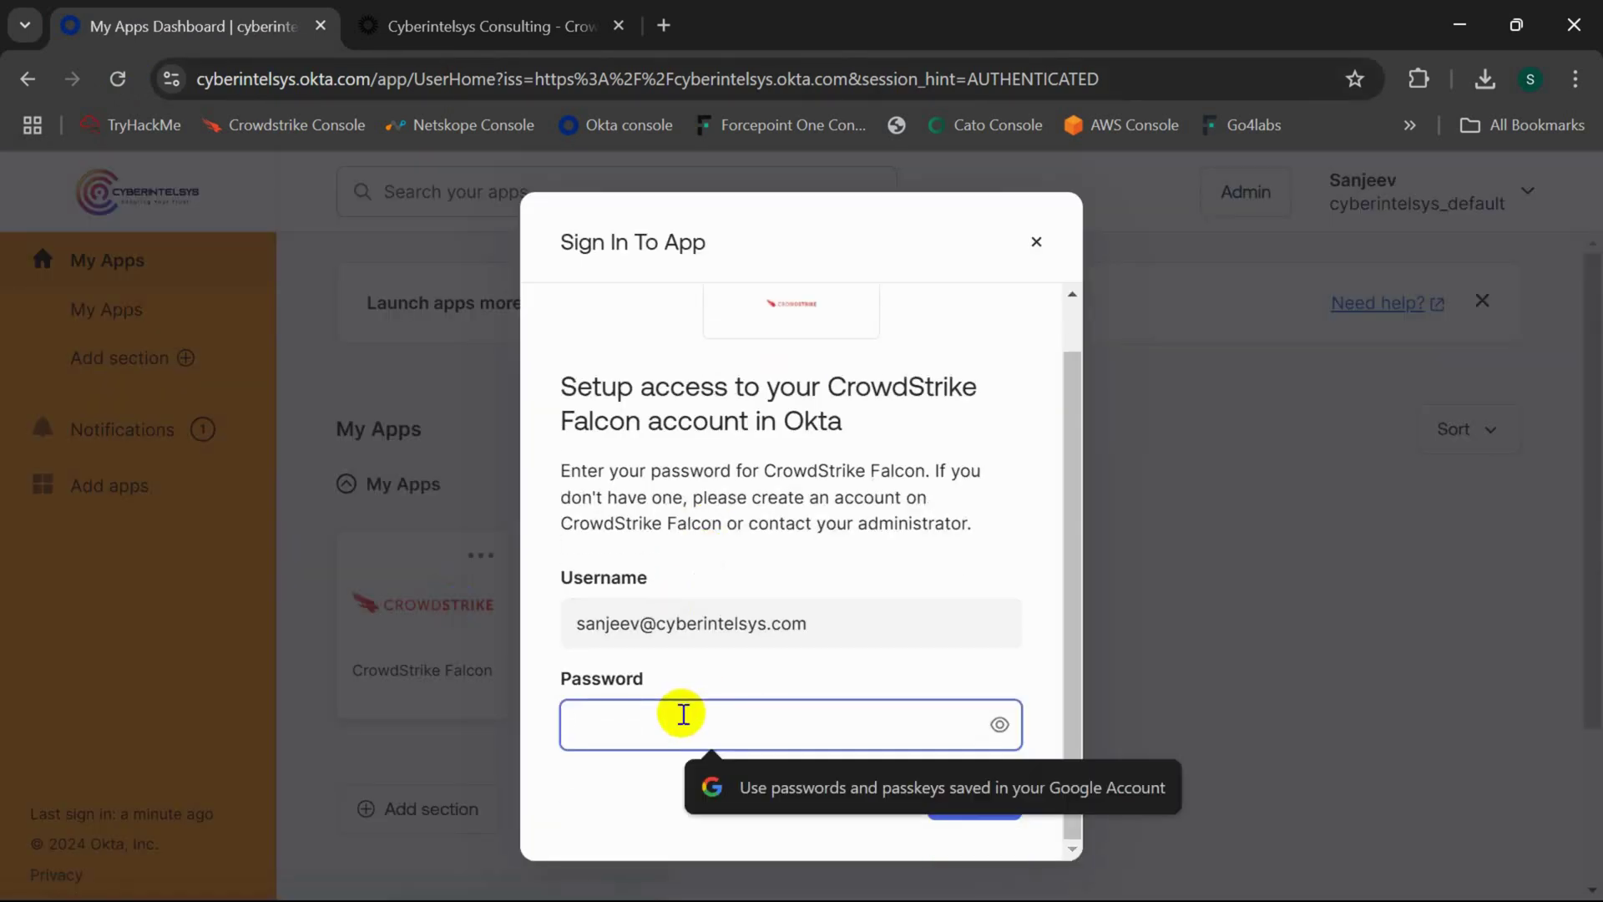
text(•••)
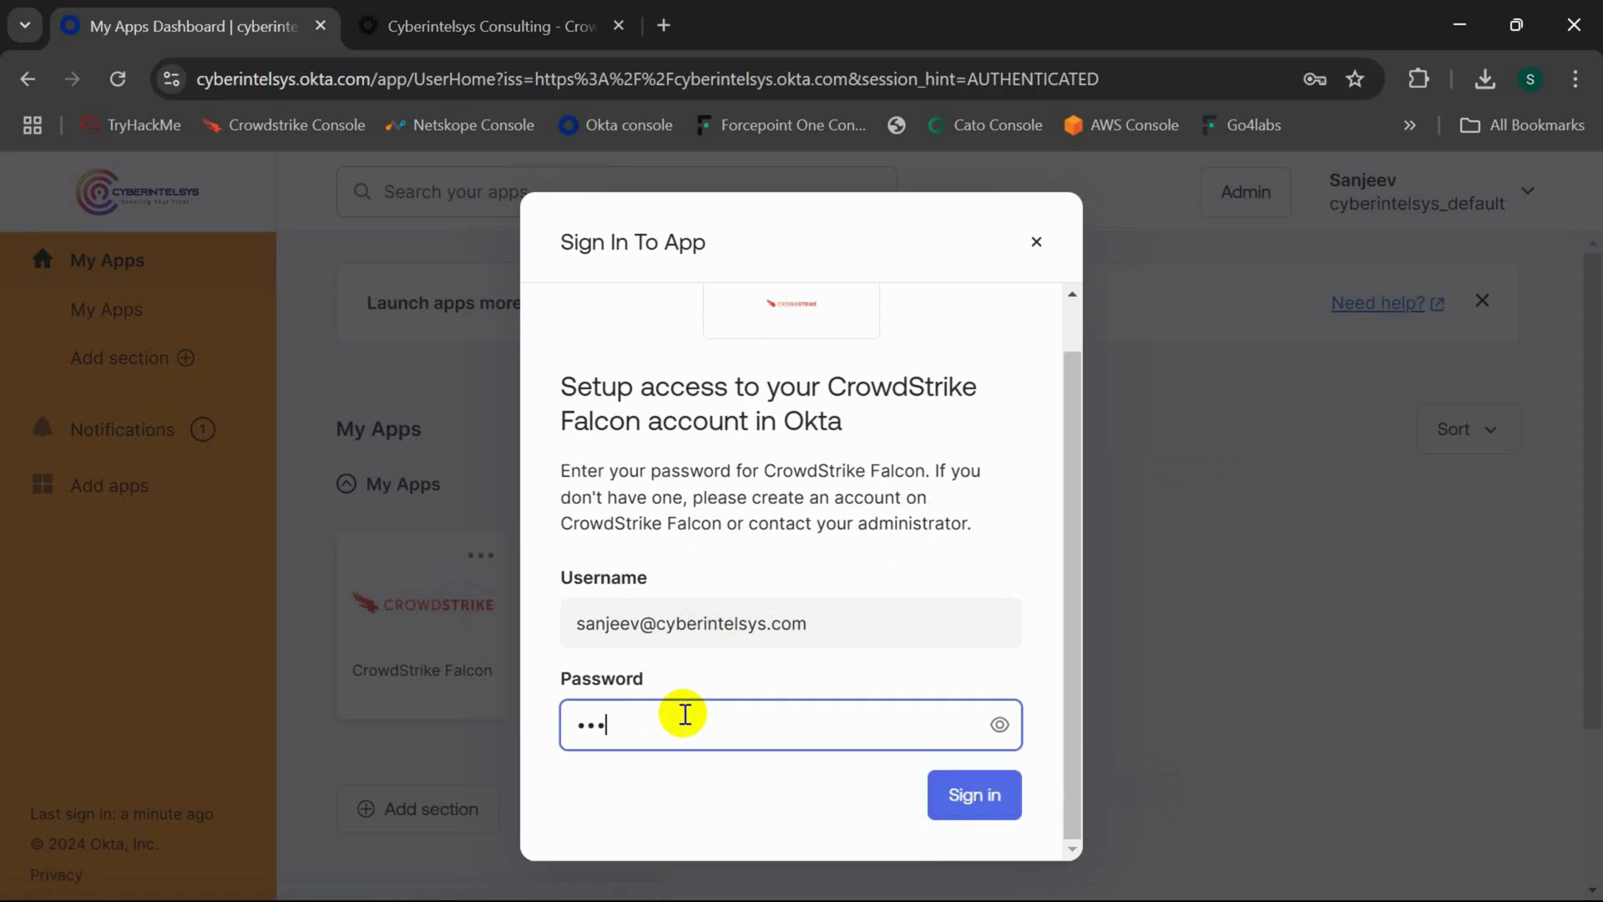
text(••••••••••)
click(996, 808)
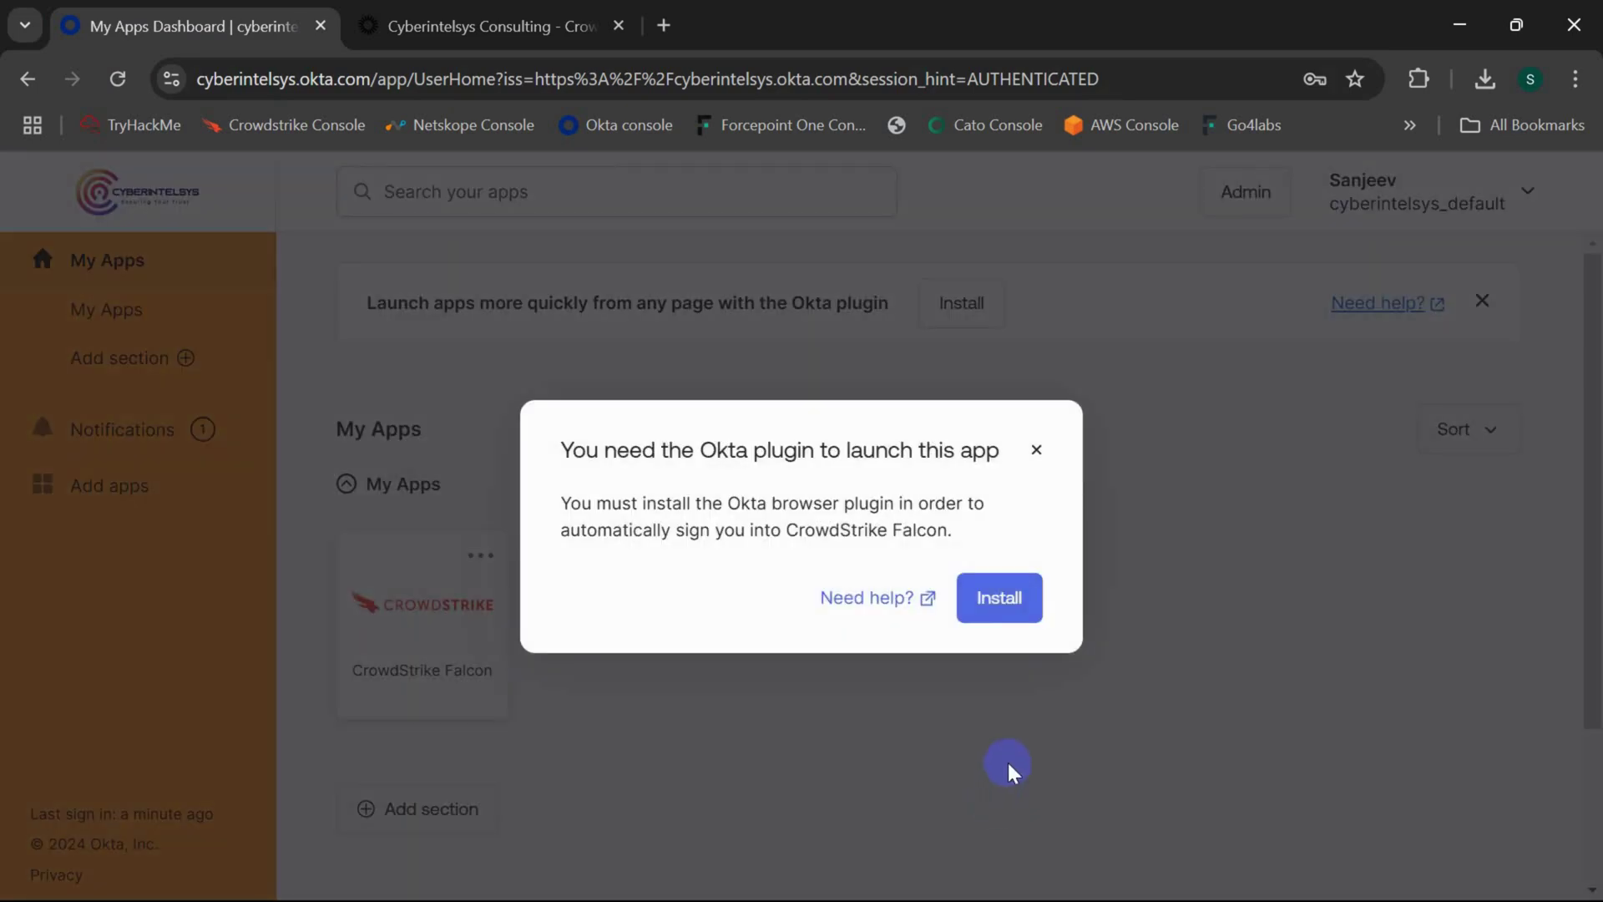
Step: Install the Okta Browser Plugin from the Chrome Web Store and open its popup
click(1020, 624)
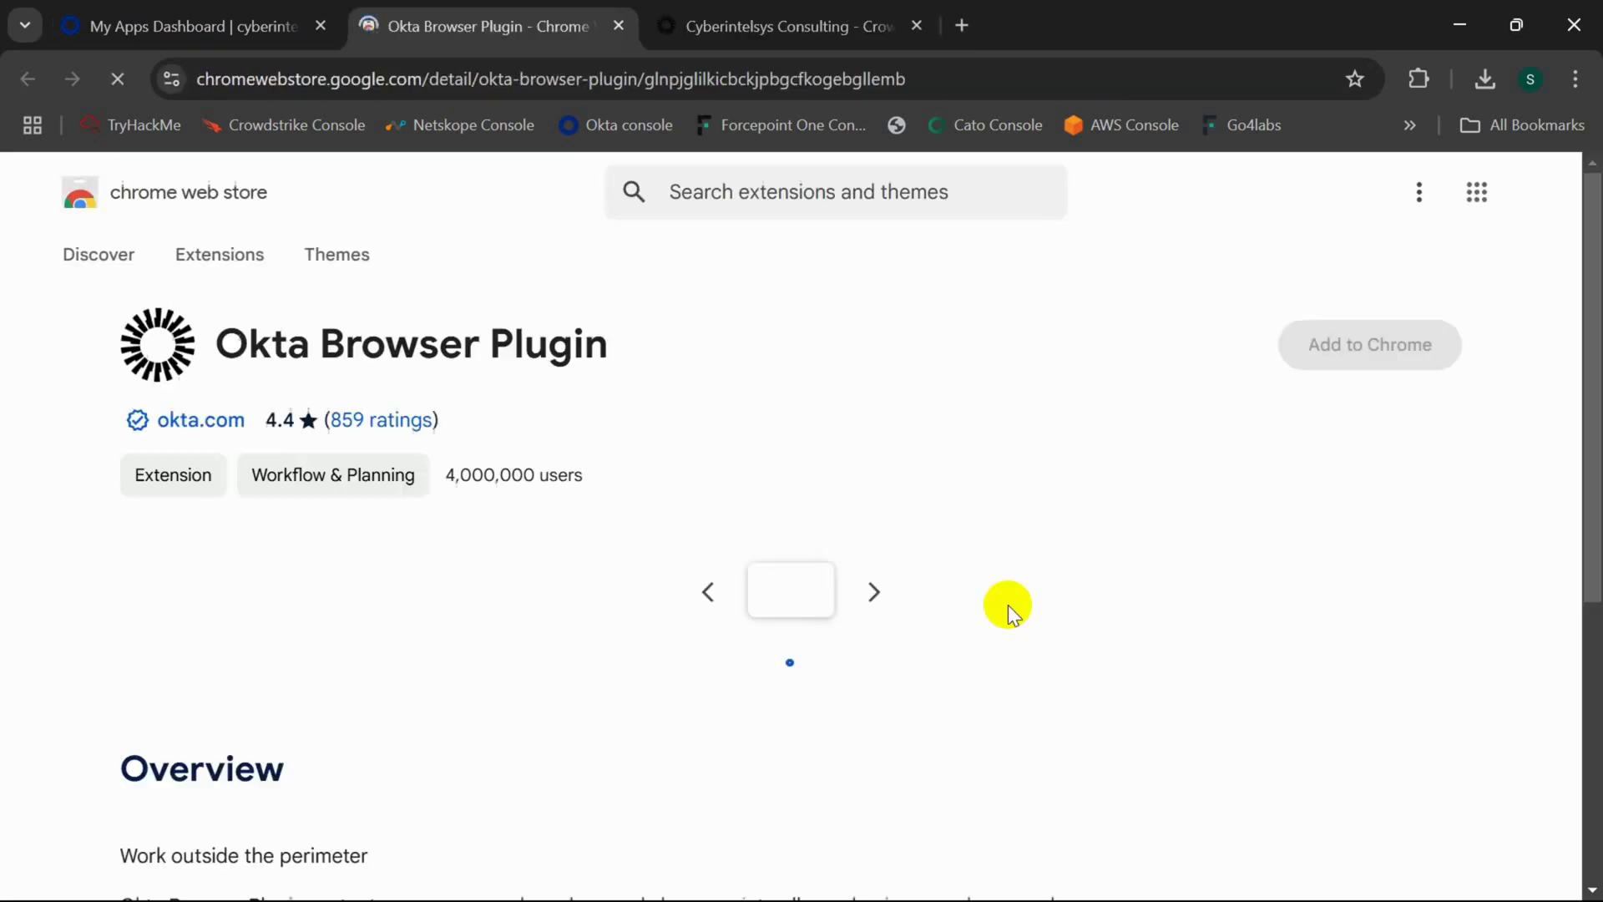
click(1363, 355)
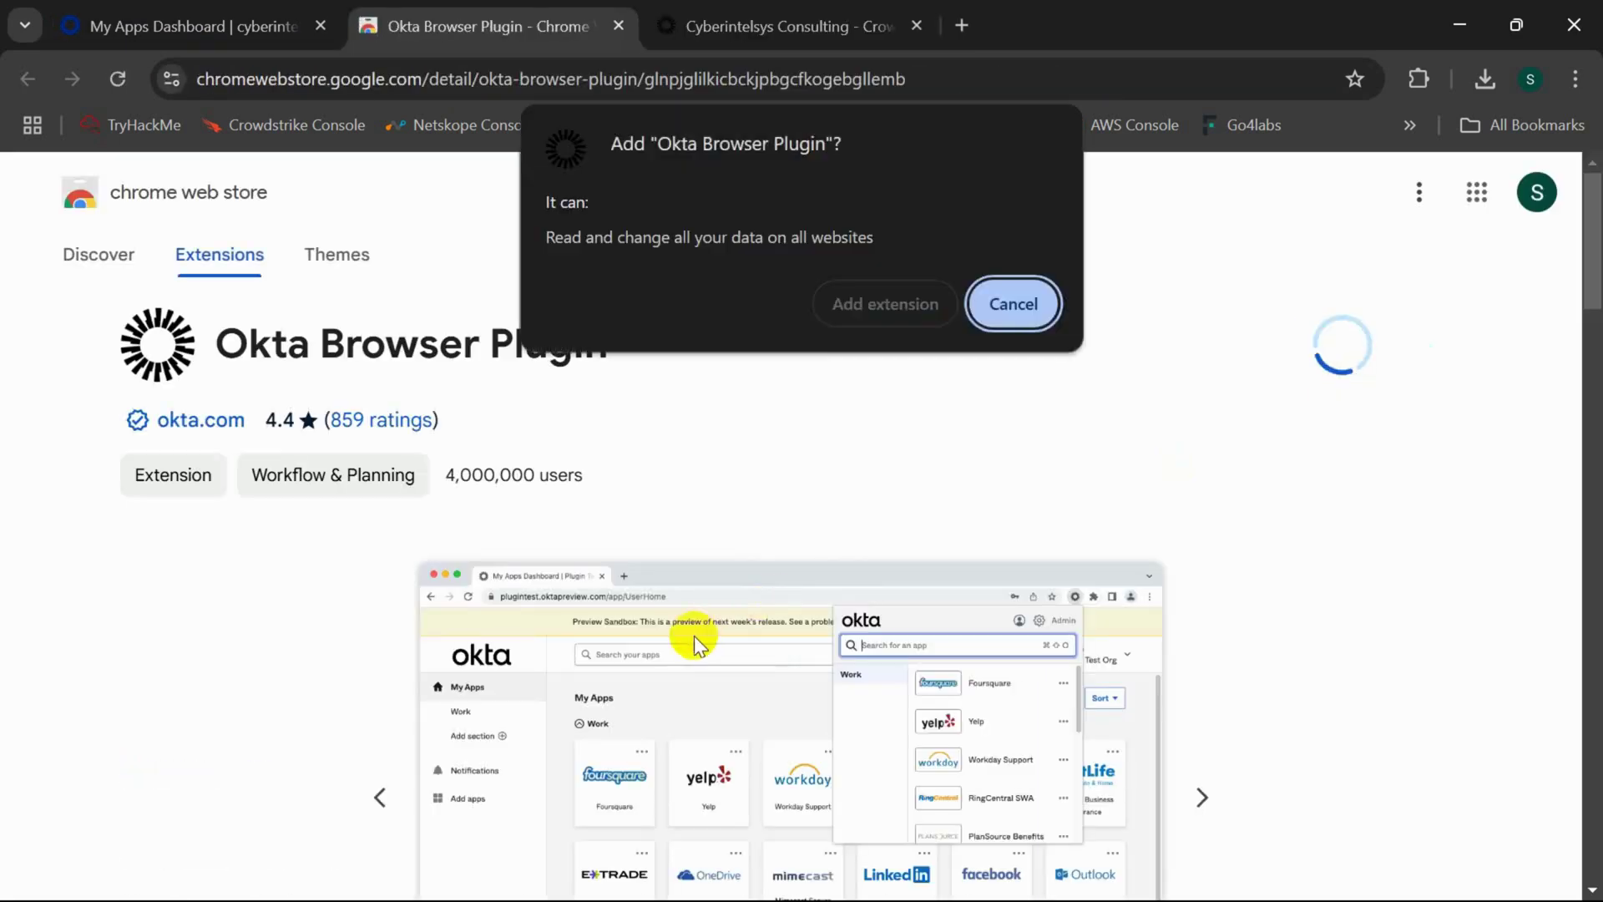
click(862, 302)
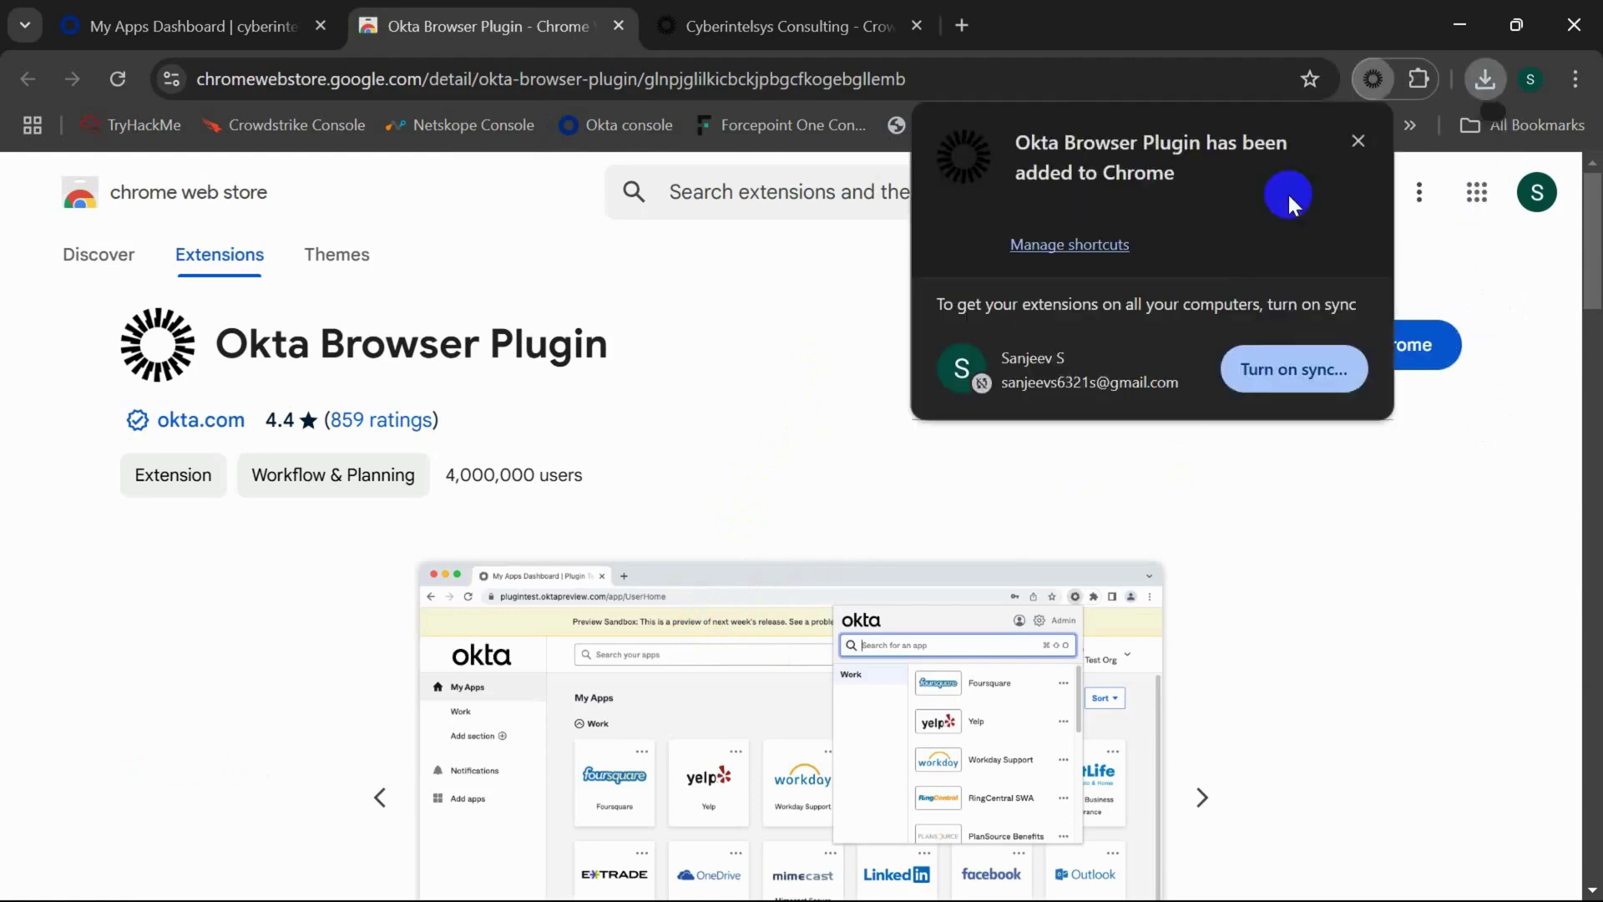
click(1356, 142)
click(1419, 78)
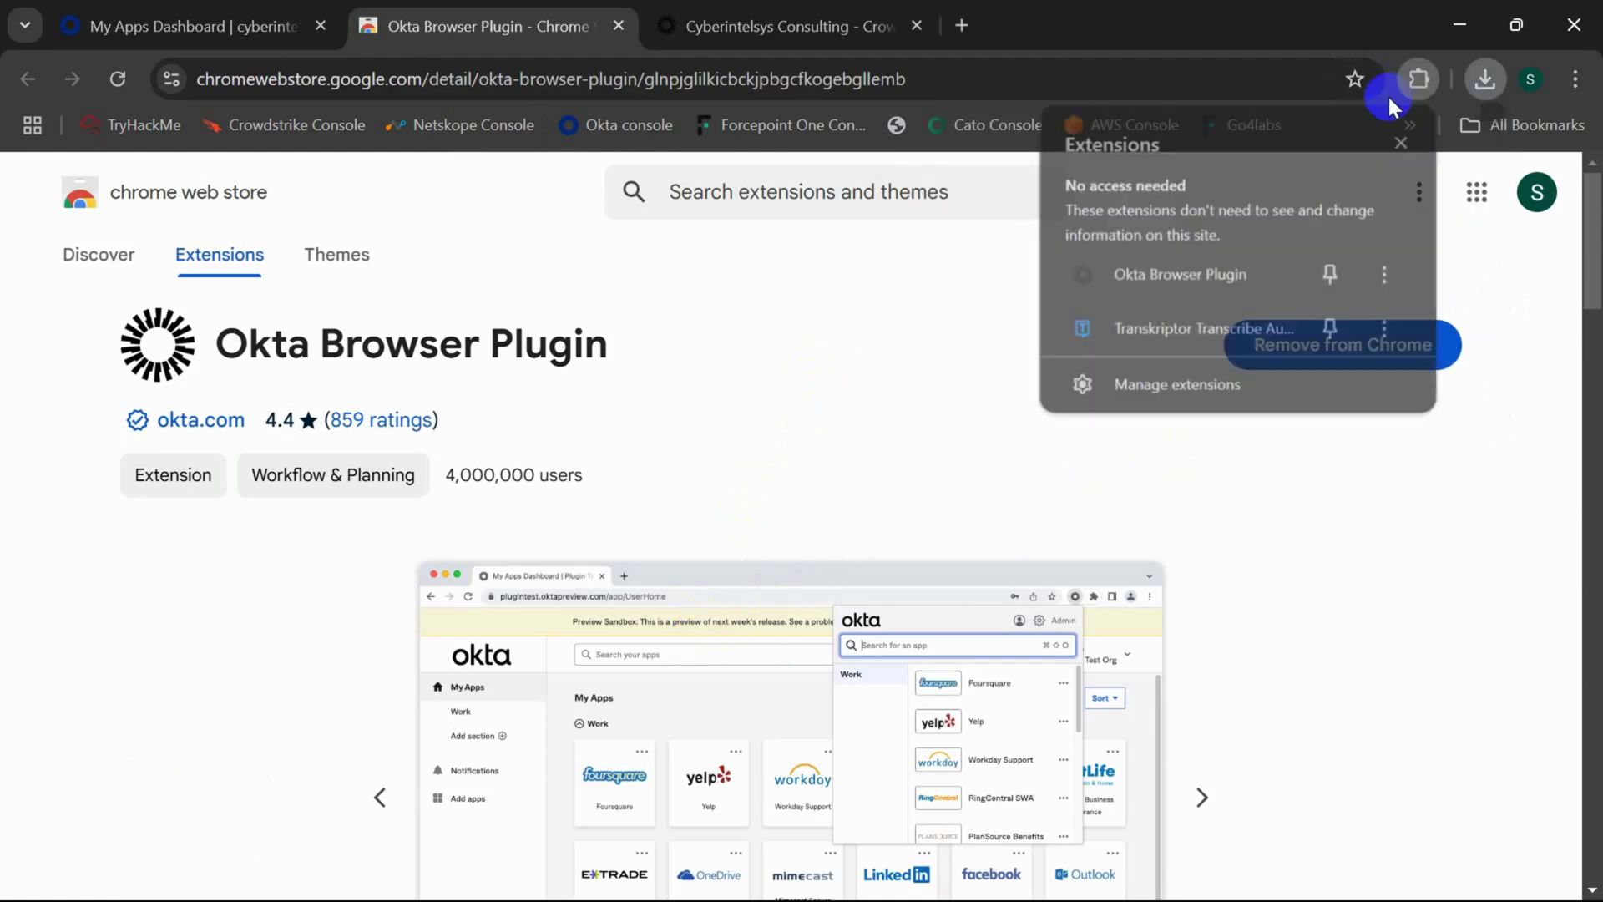
click(1214, 284)
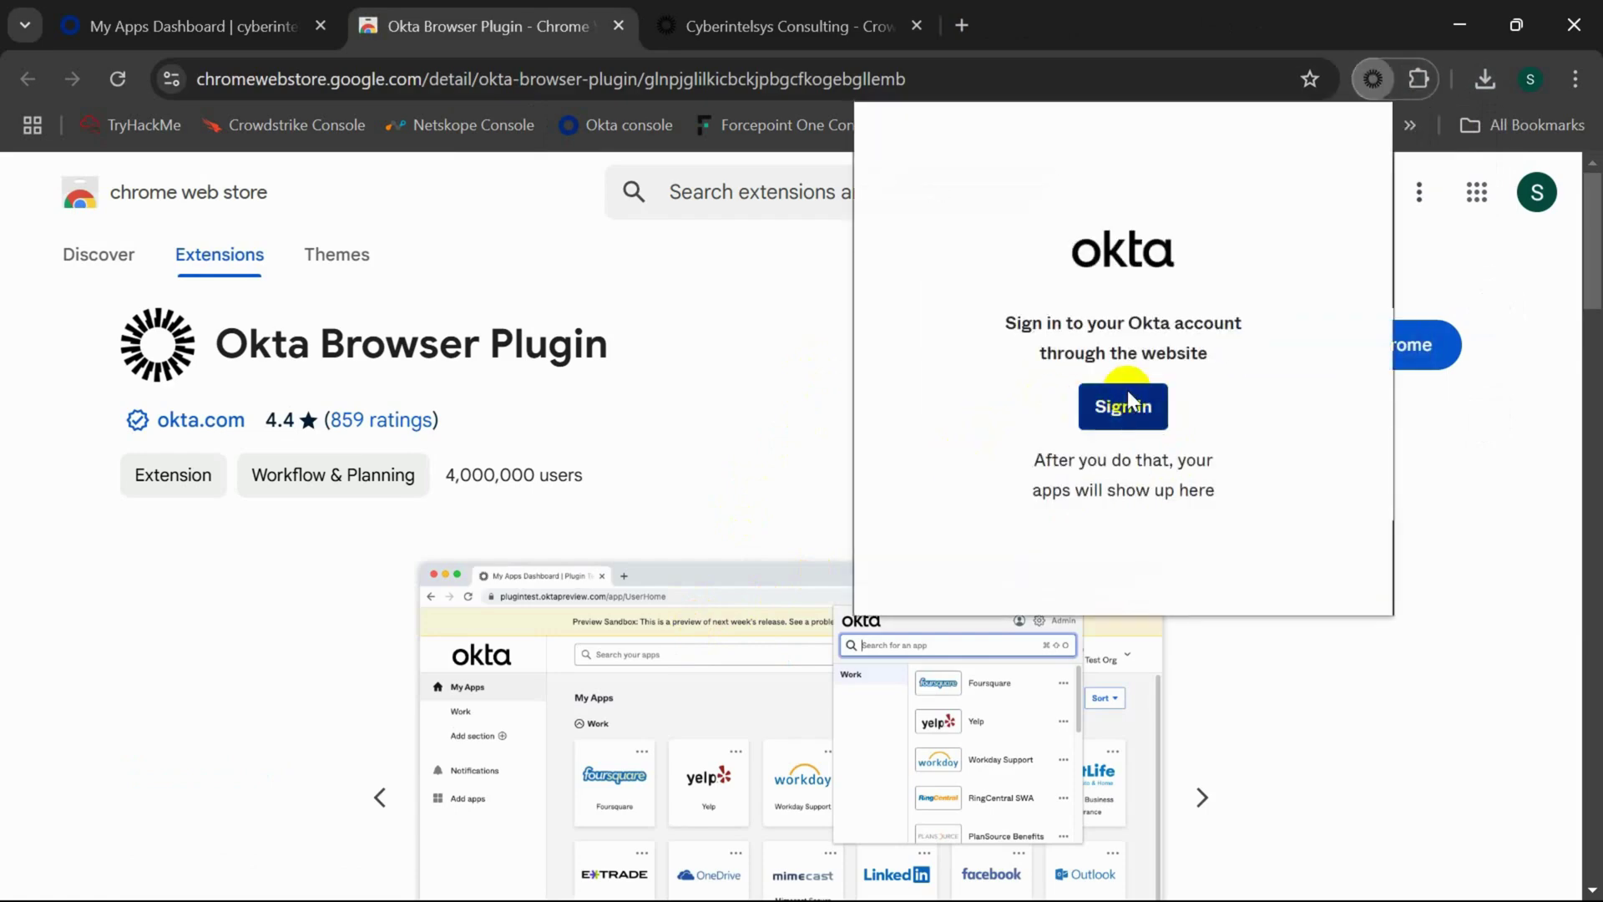
Step: Sign the Okta Browser Plugin in with the Okta account
click(1126, 401)
click(852, 612)
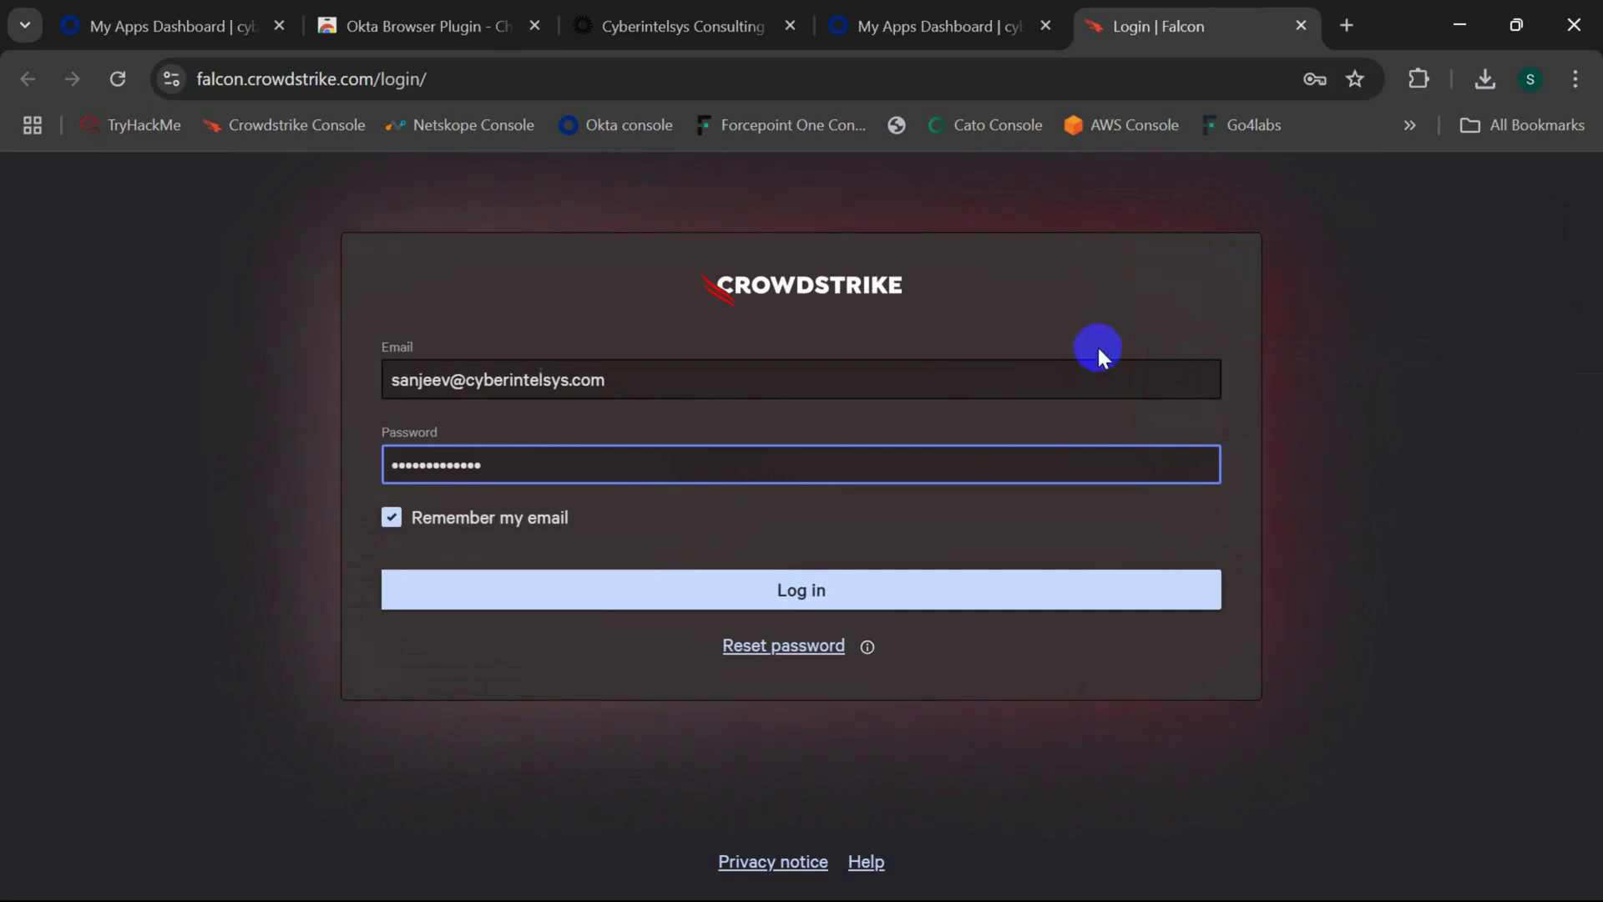
Step: Check the Falcon login address, then open the Crowdstrike Console login in a new tab
click(504, 67)
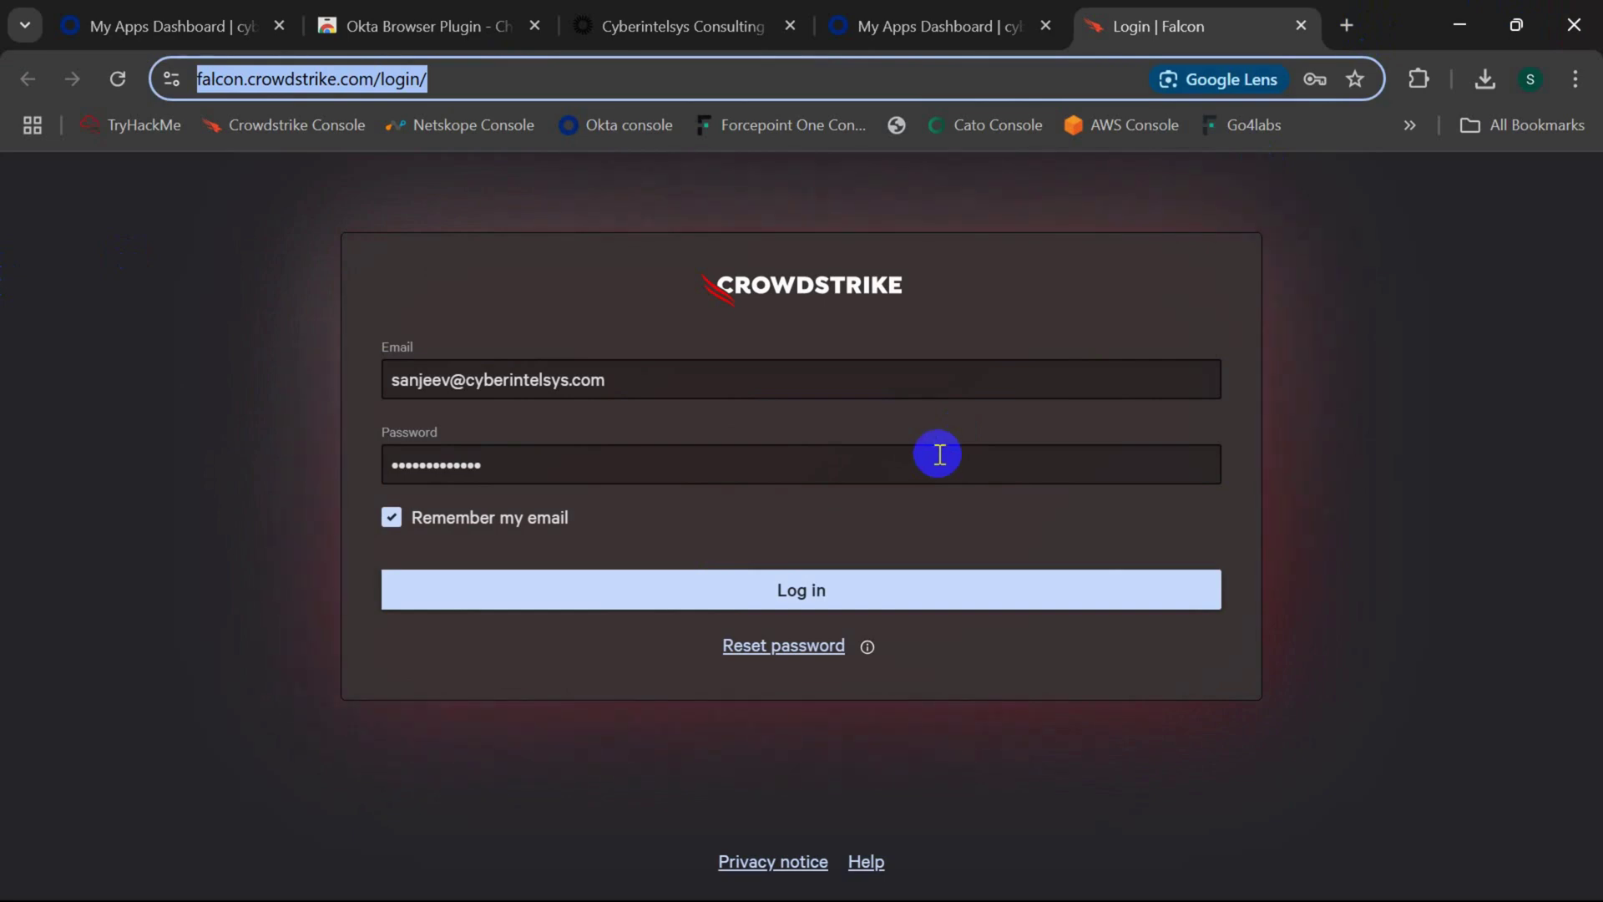
click(1343, 33)
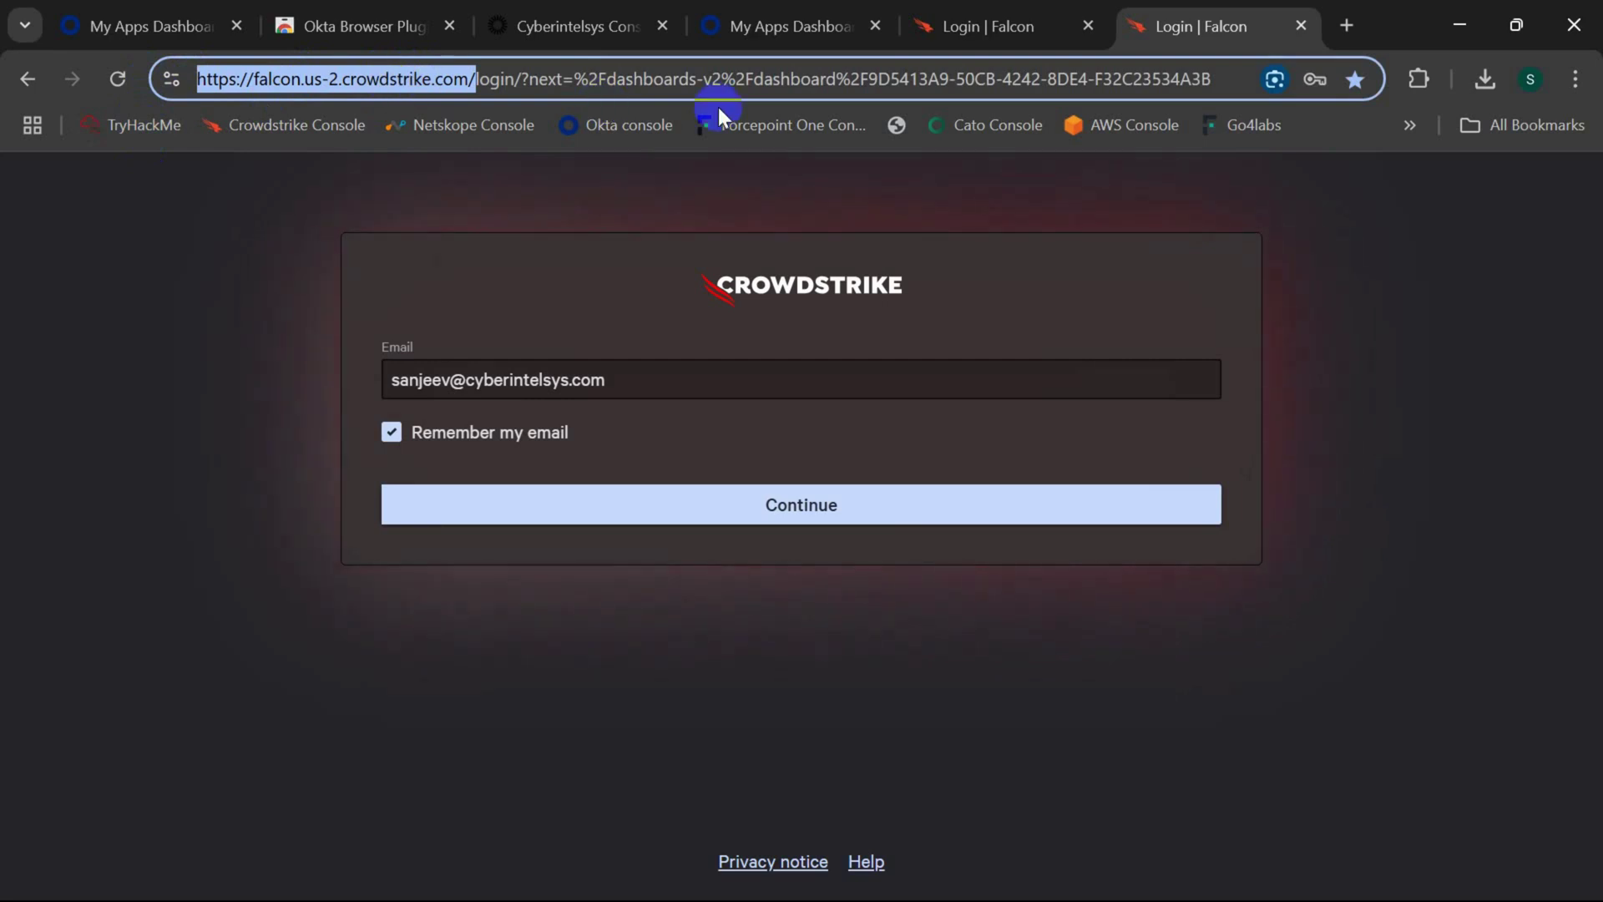
Step: Create a new app integration using Secure Web Authentication (SWA)
click(543, 25)
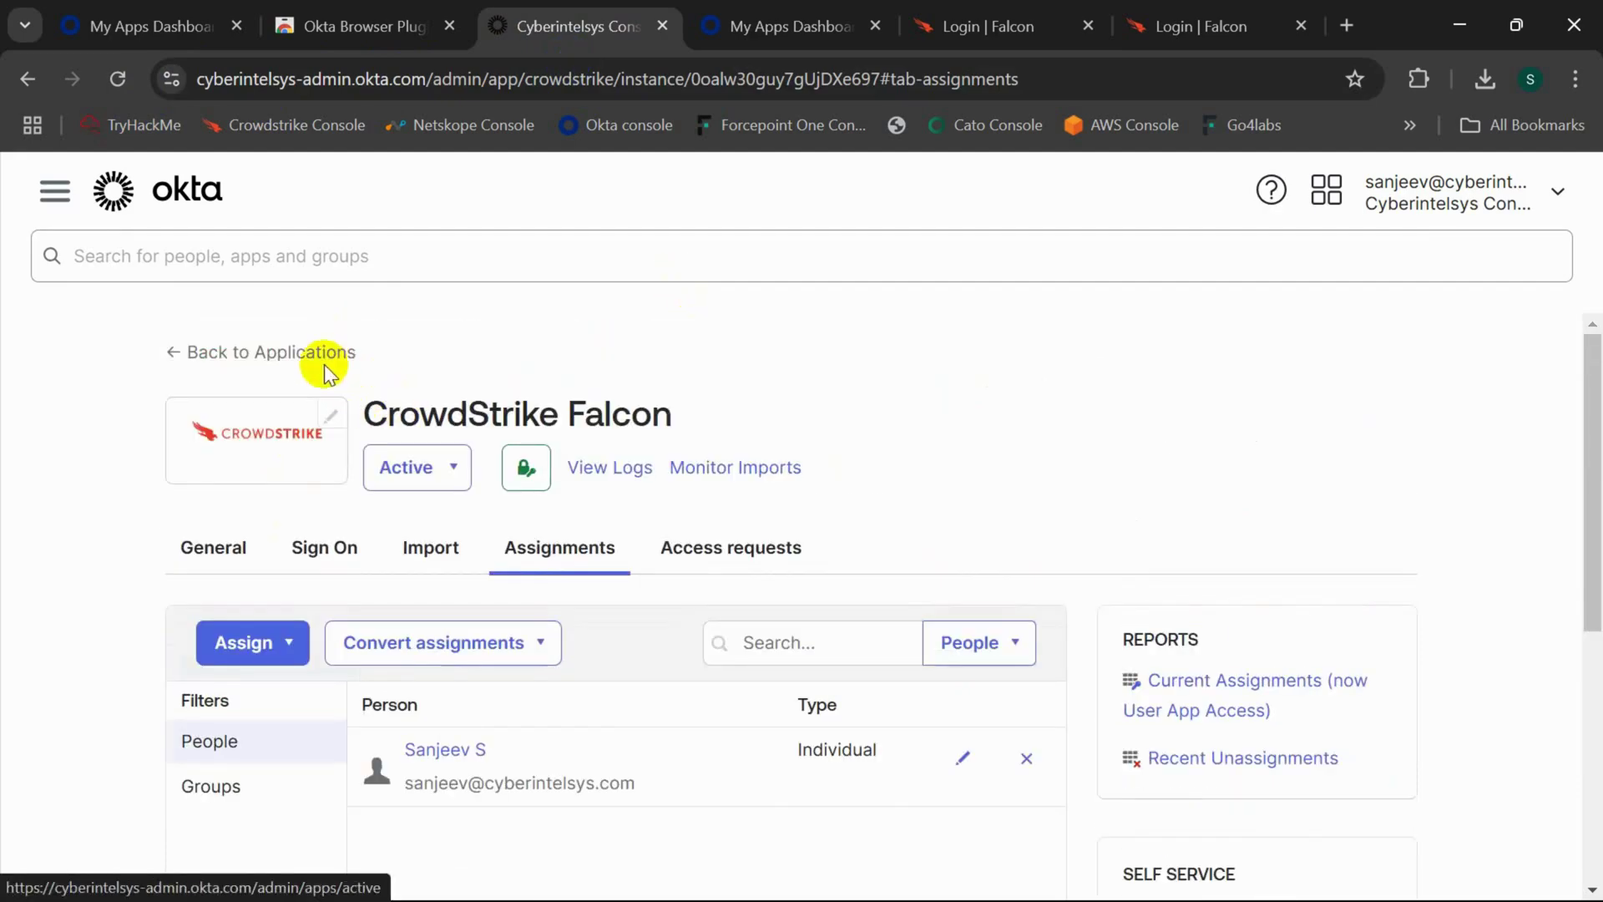
click(324, 359)
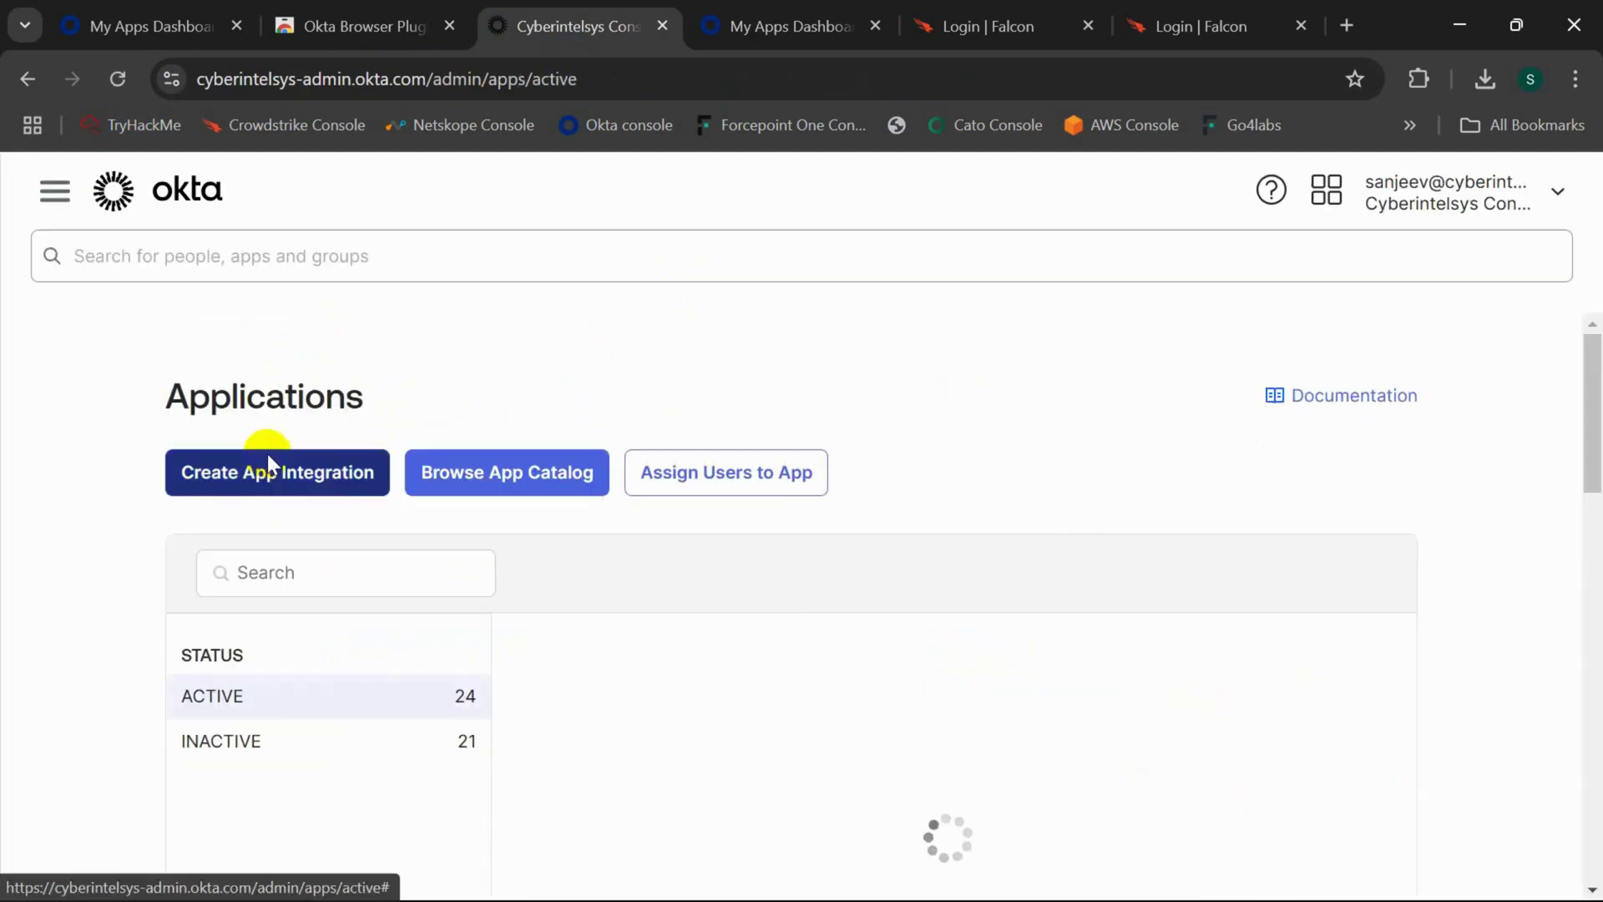
click(333, 475)
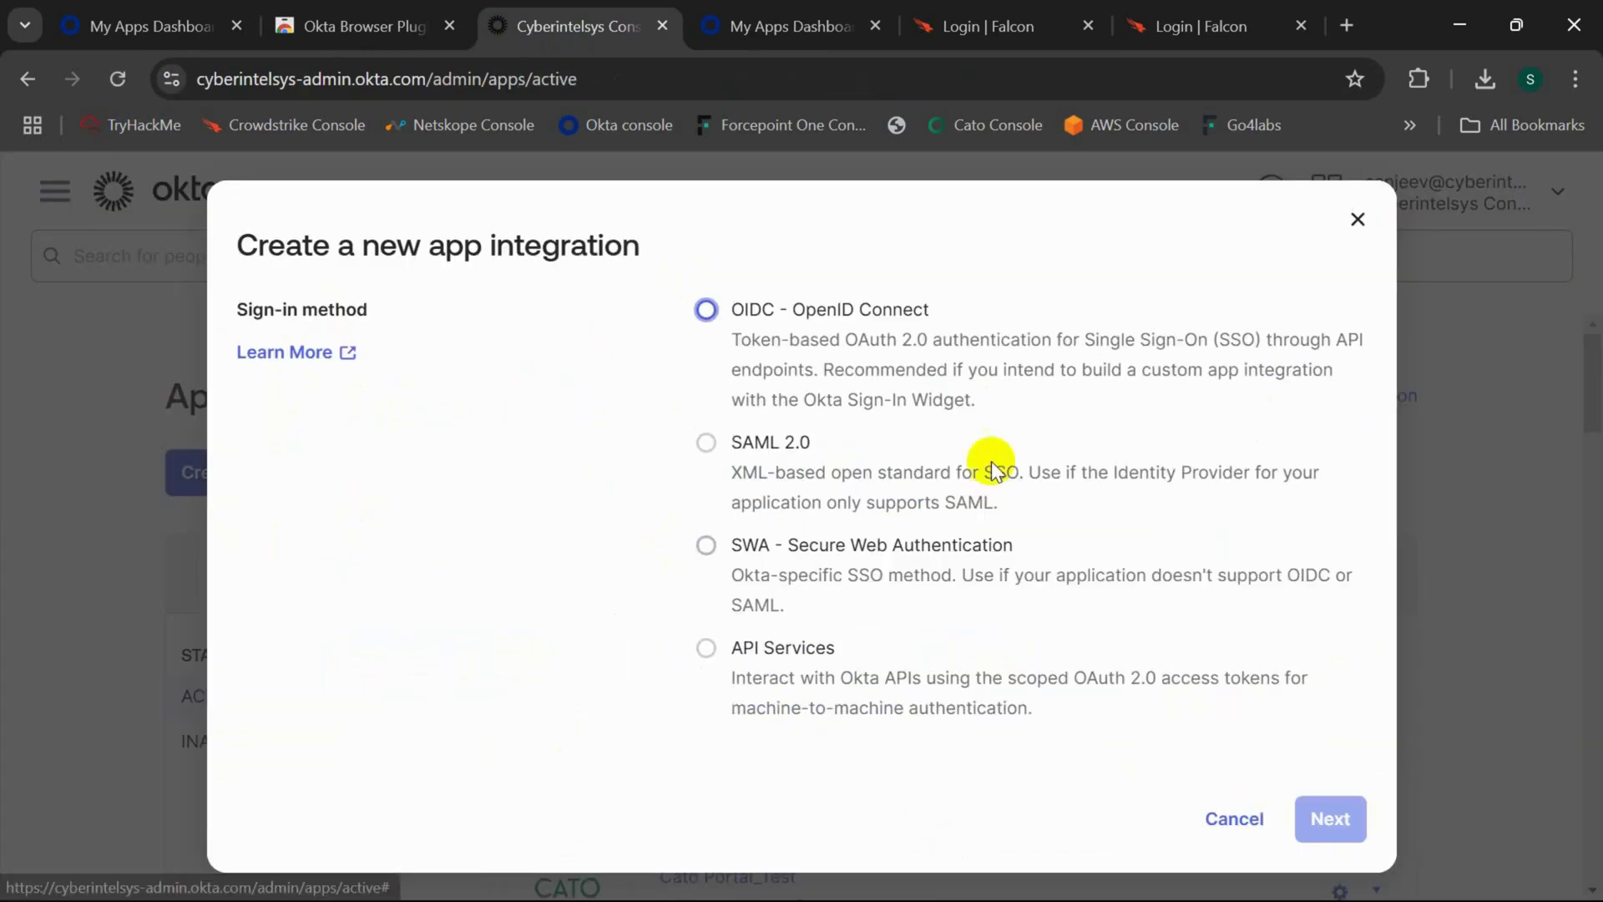
click(704, 546)
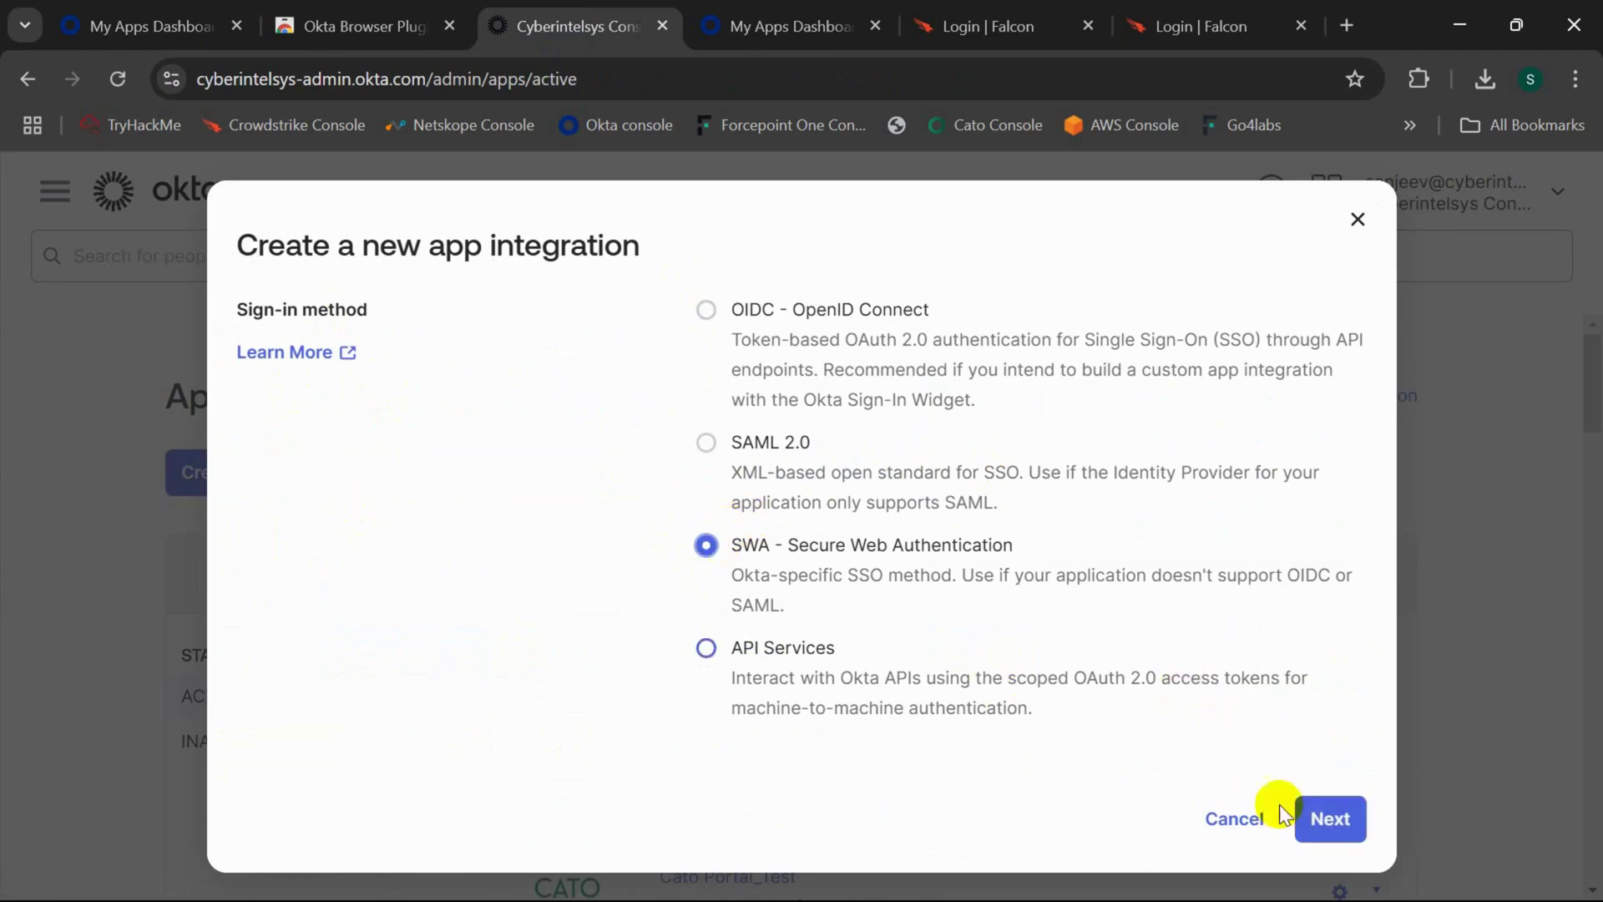
click(1326, 820)
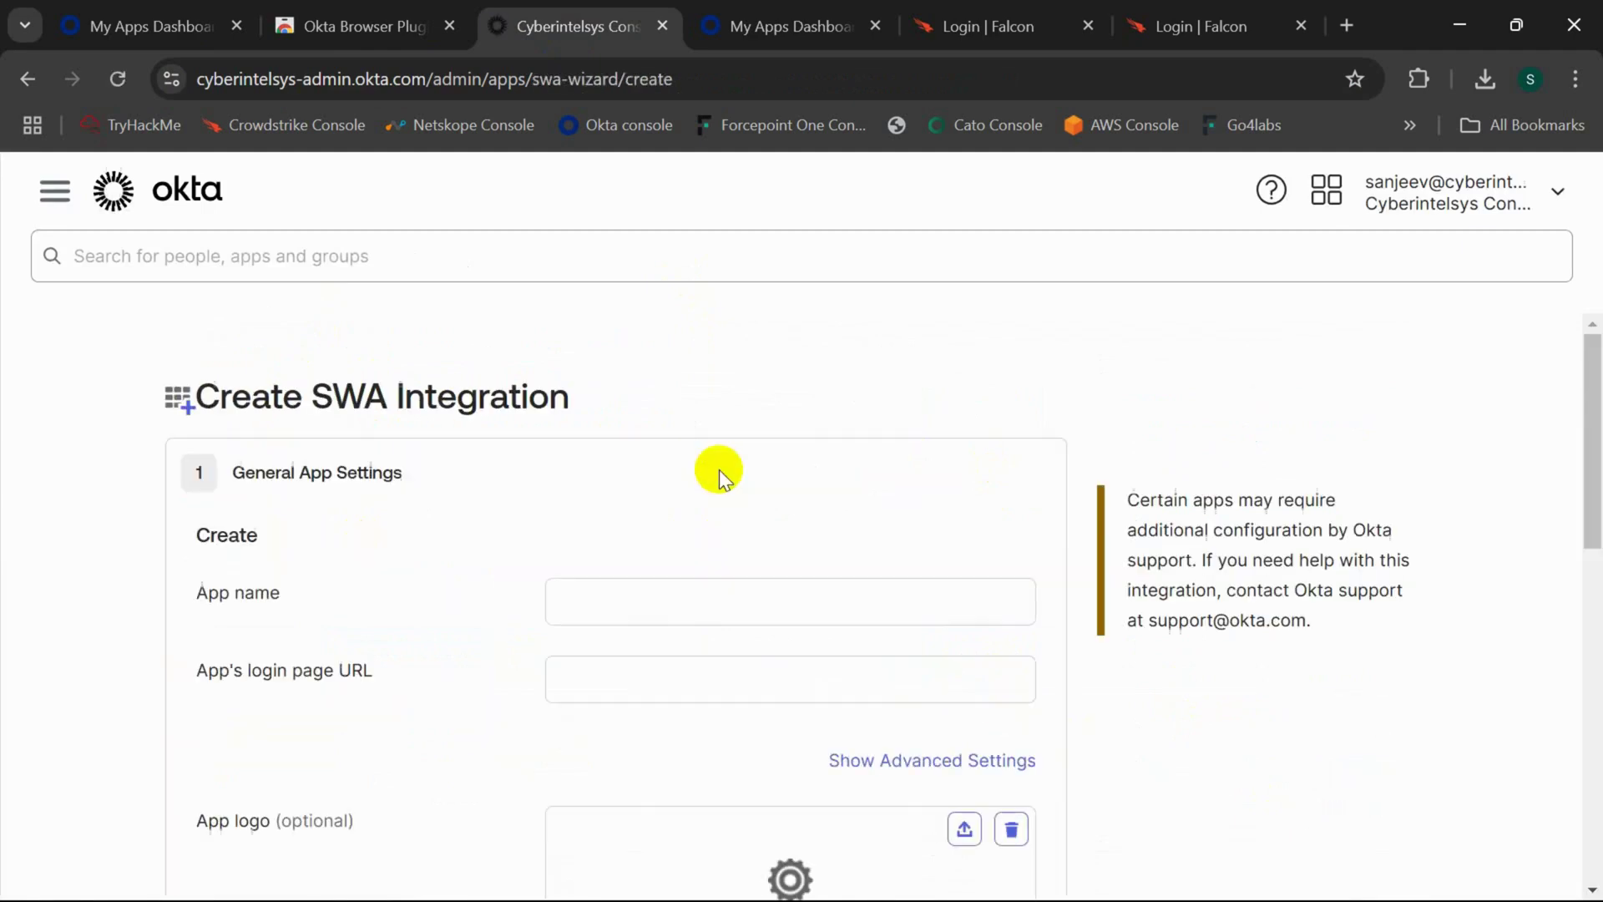
click(616, 621)
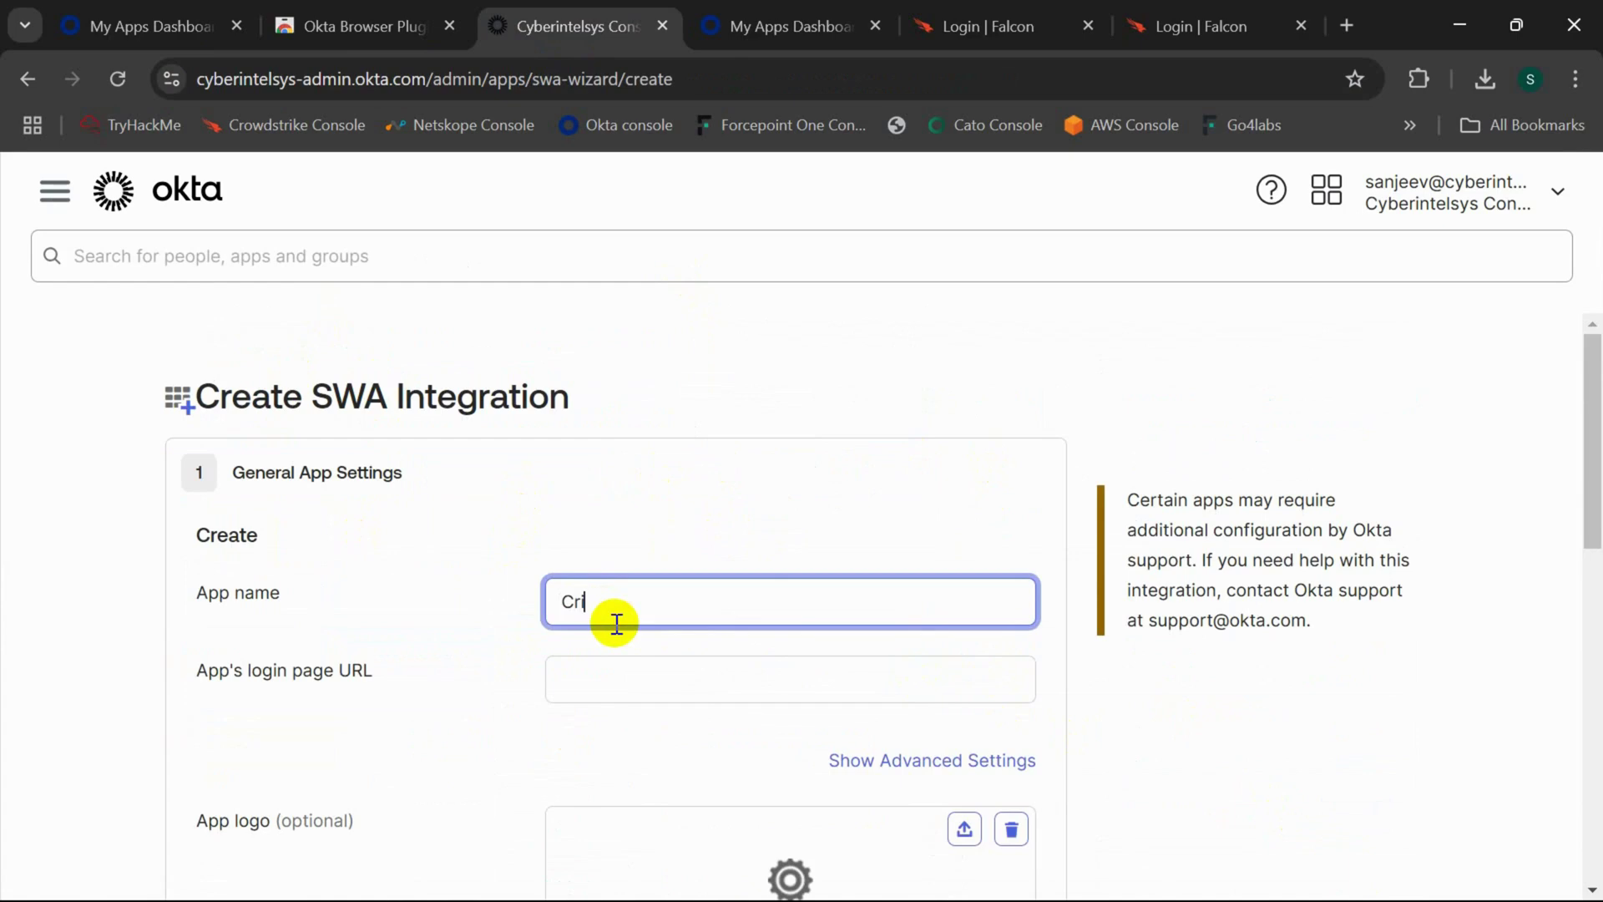
text(Crowdstrike)
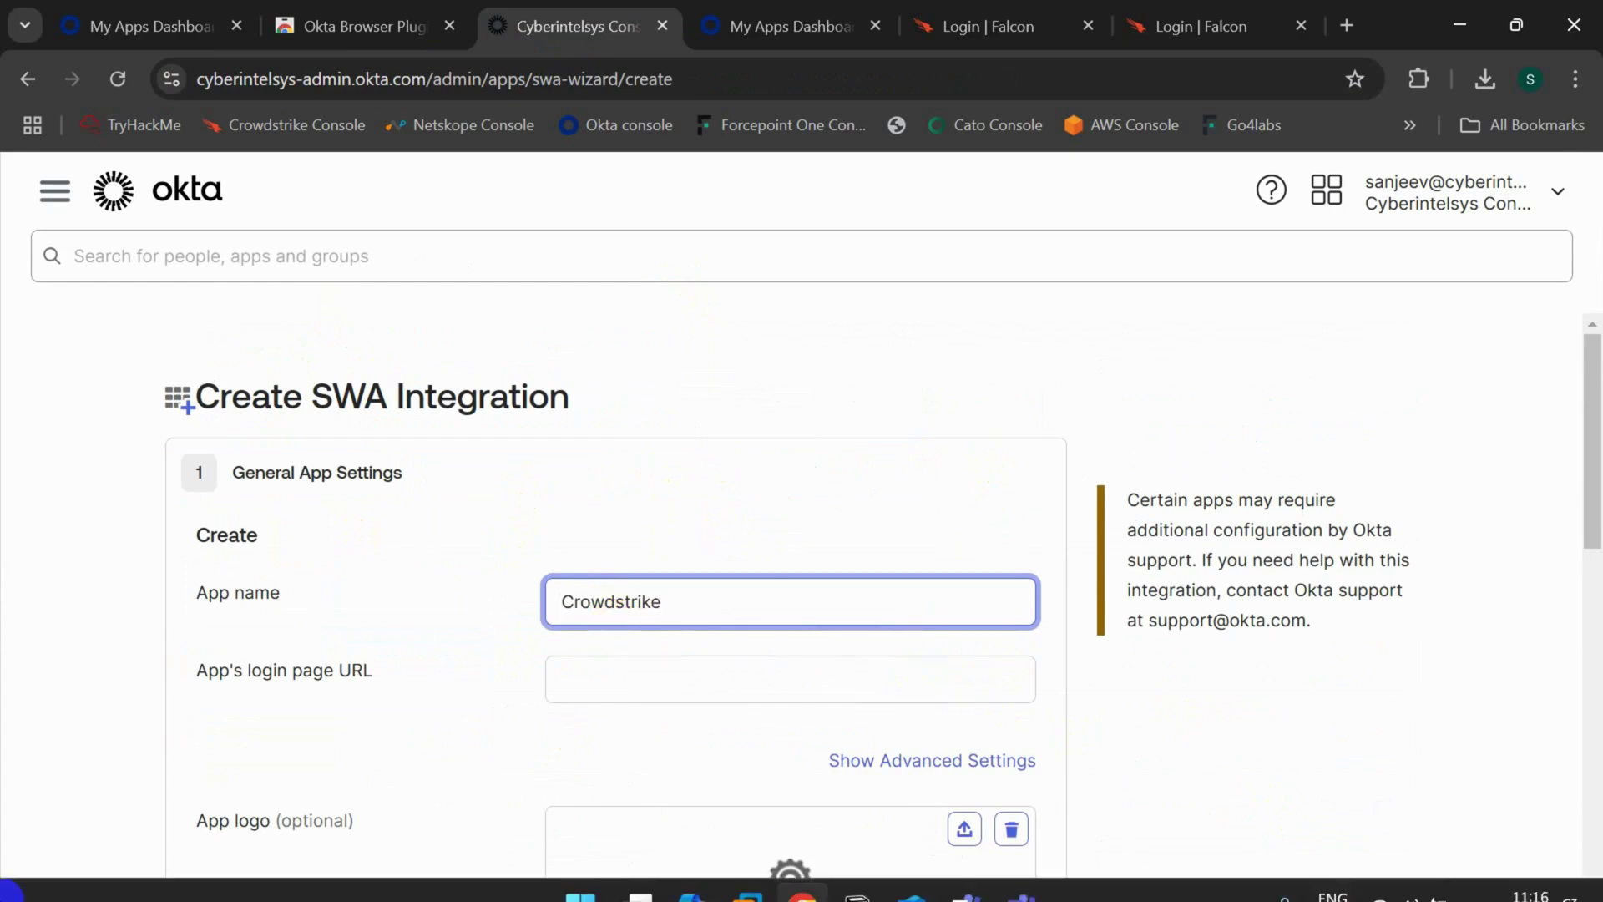
click(587, 675)
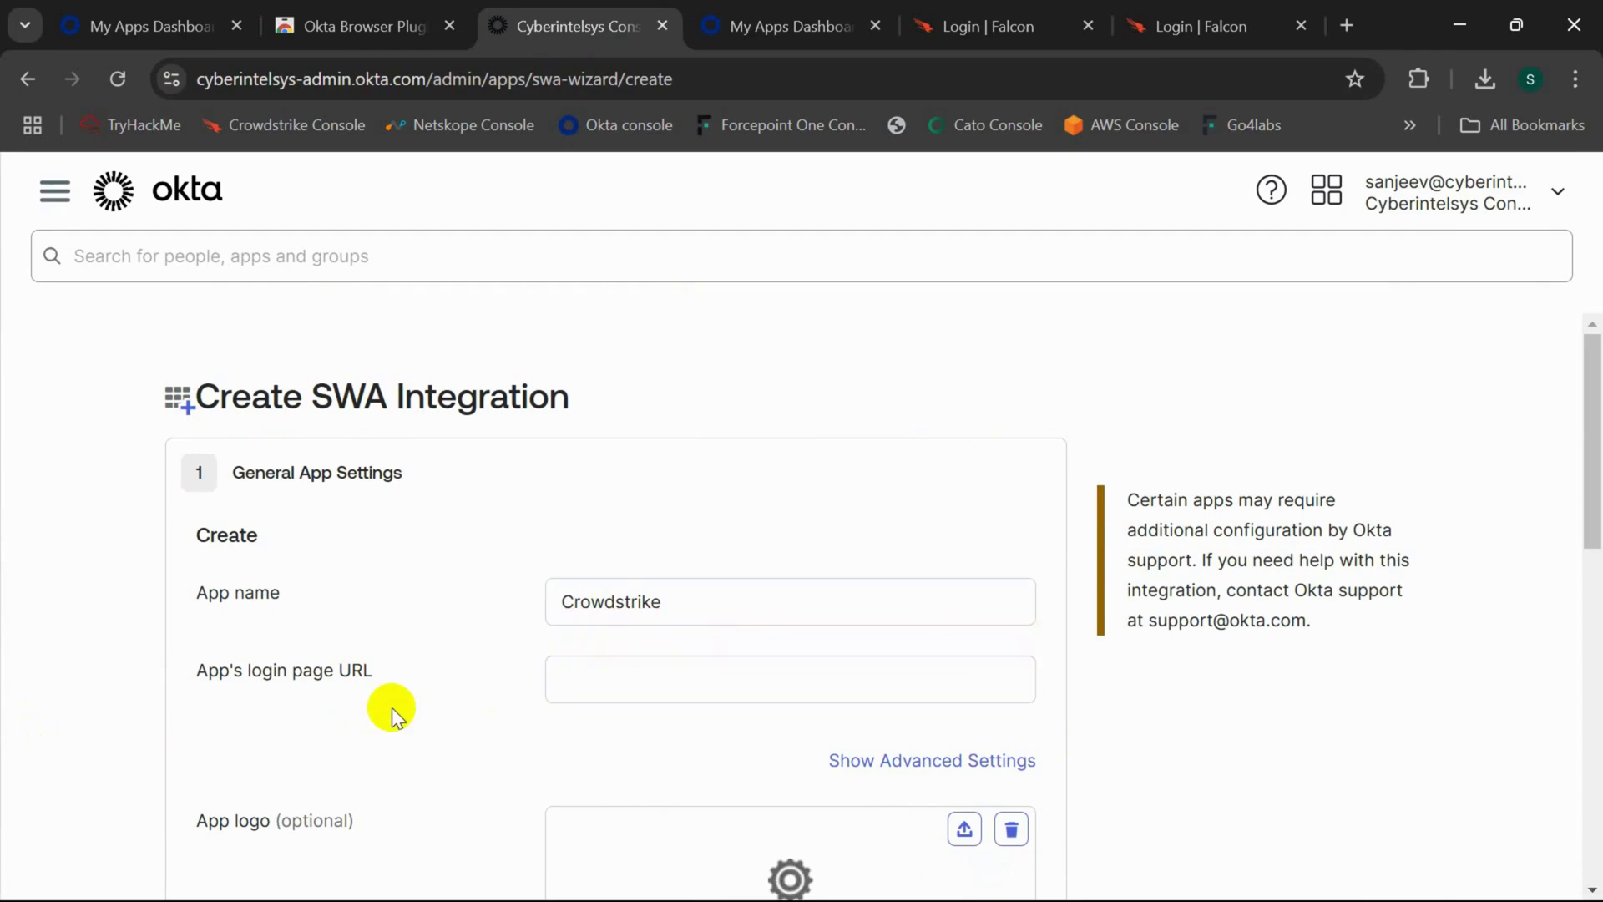
scroll(392, 709, down, 3)
click(595, 427)
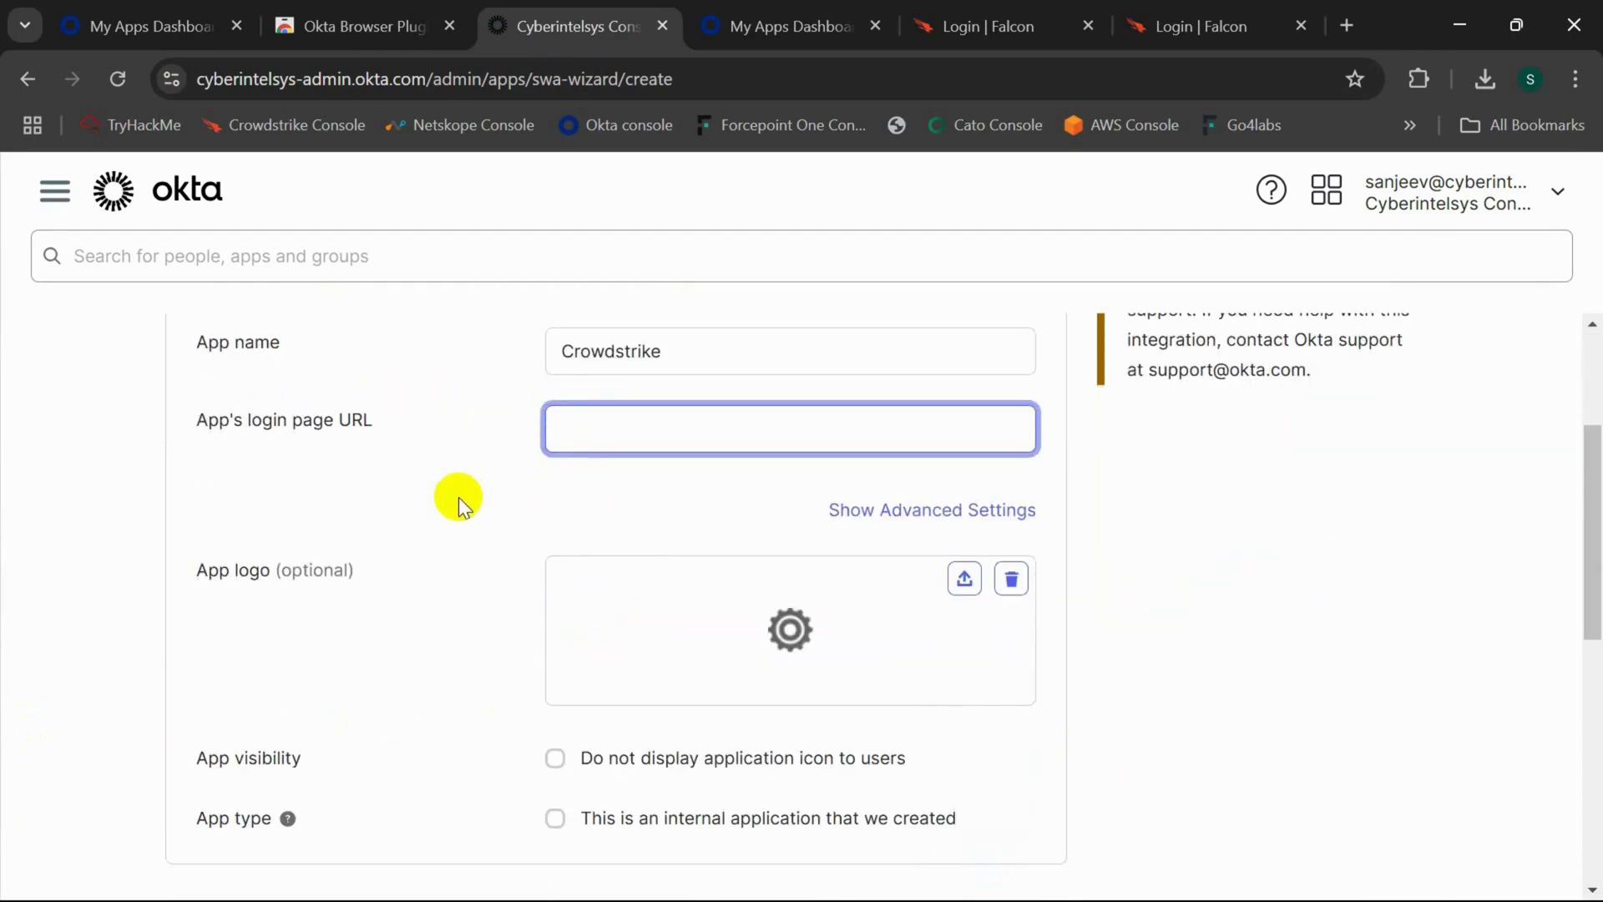
click(1224, 25)
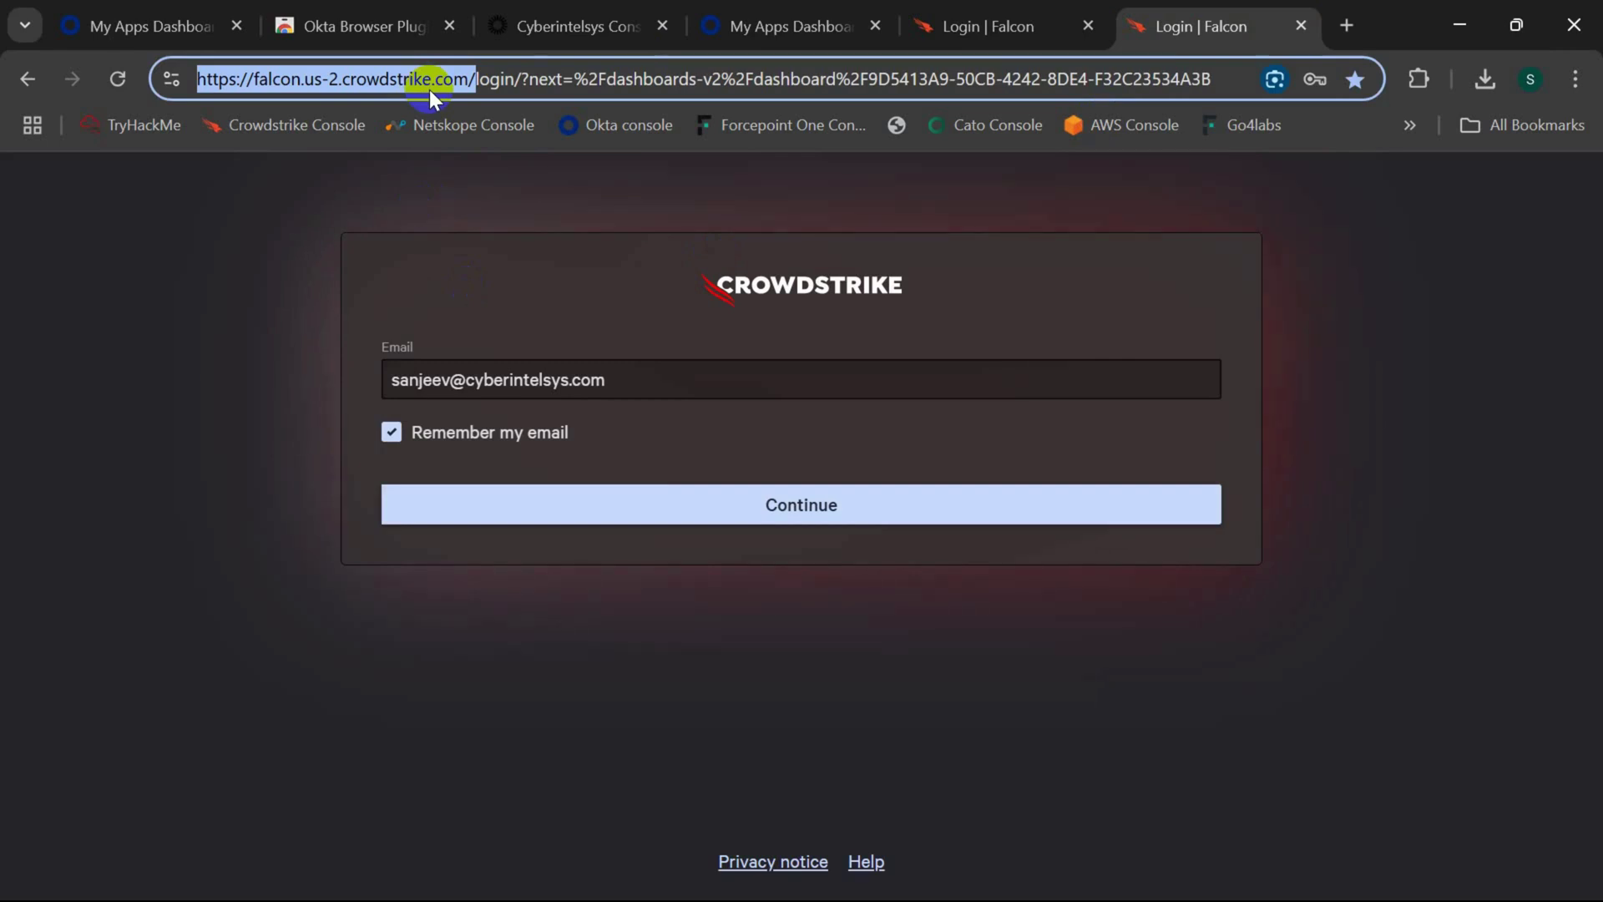
click(535, 21)
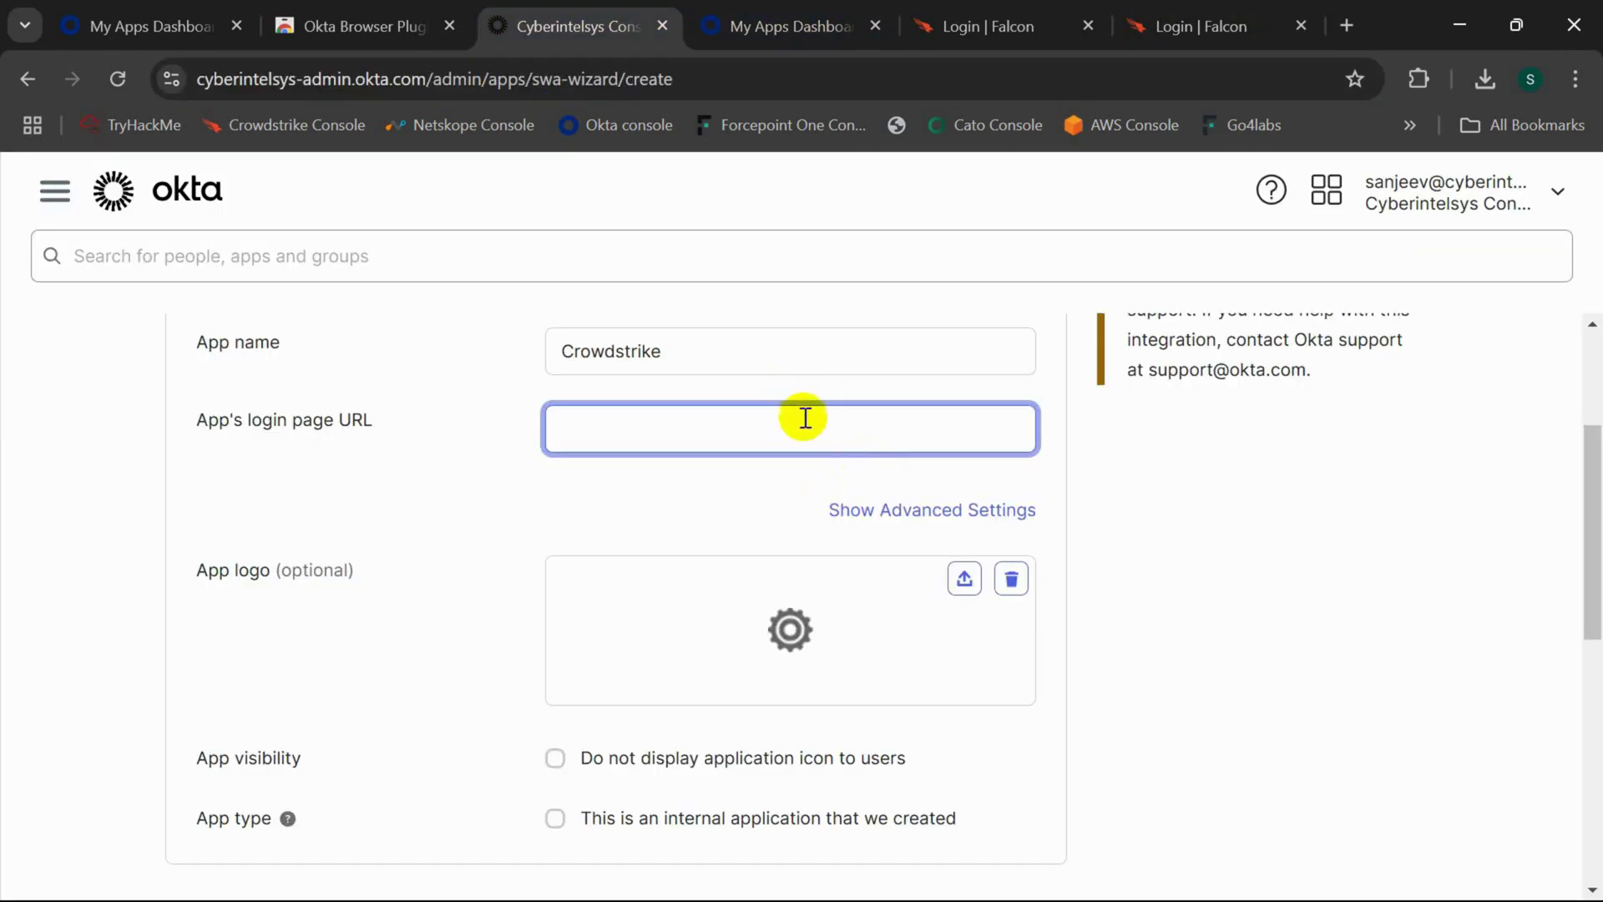
text(https://falcon.us-2.crowdstrike.com/)
click(1177, 530)
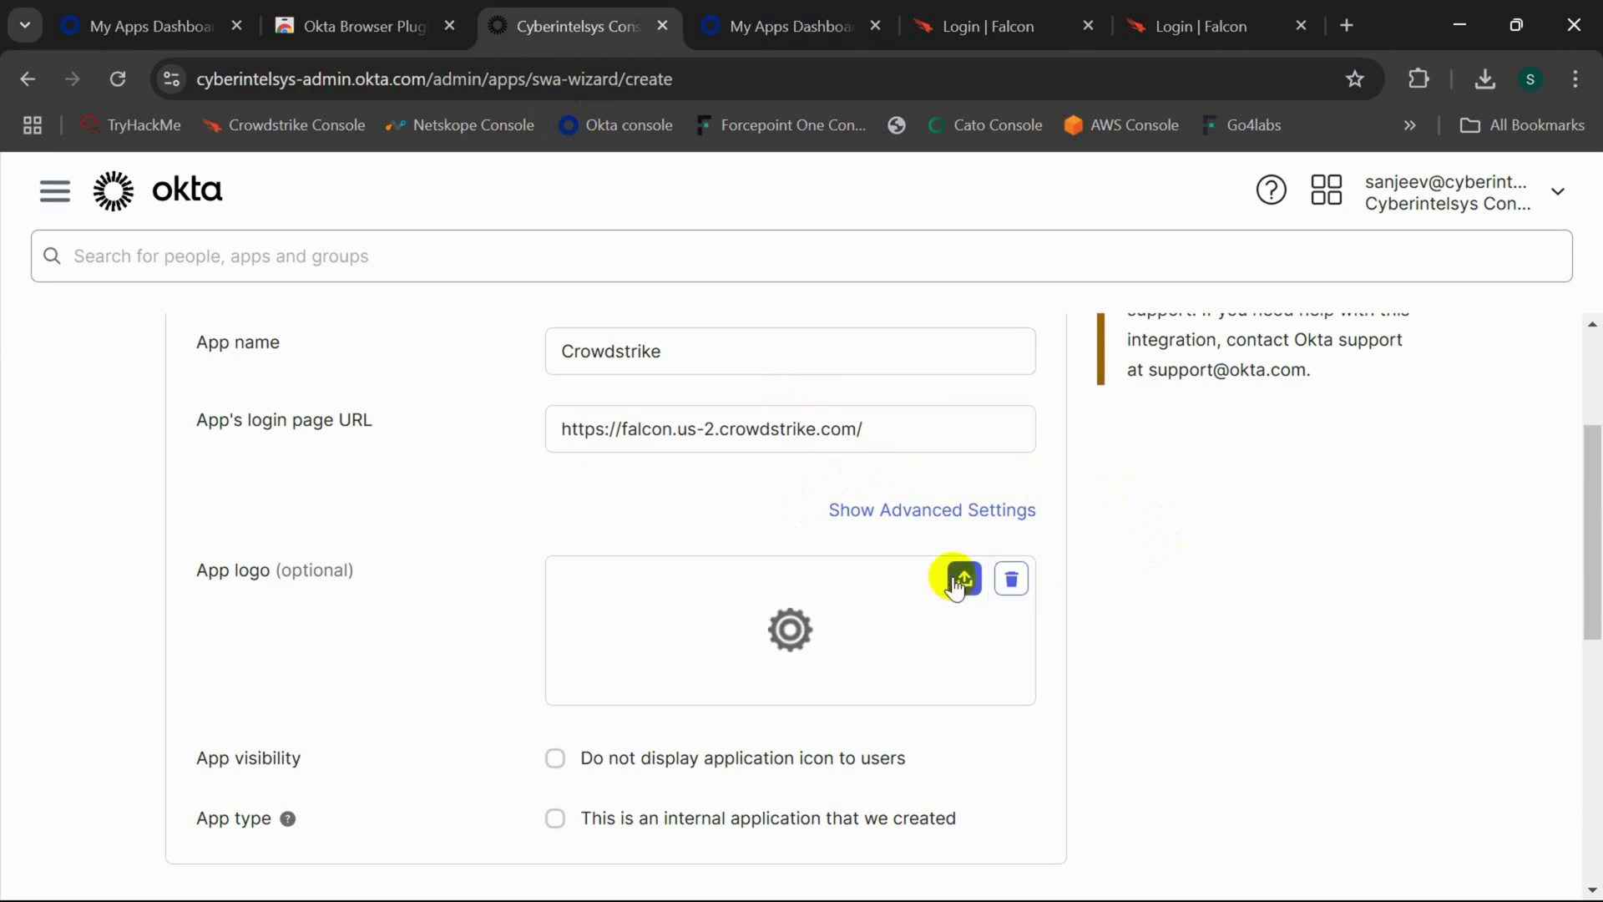
Step: Upload 'Crowdstrike logo.png' as the app logo and apply it
click(965, 578)
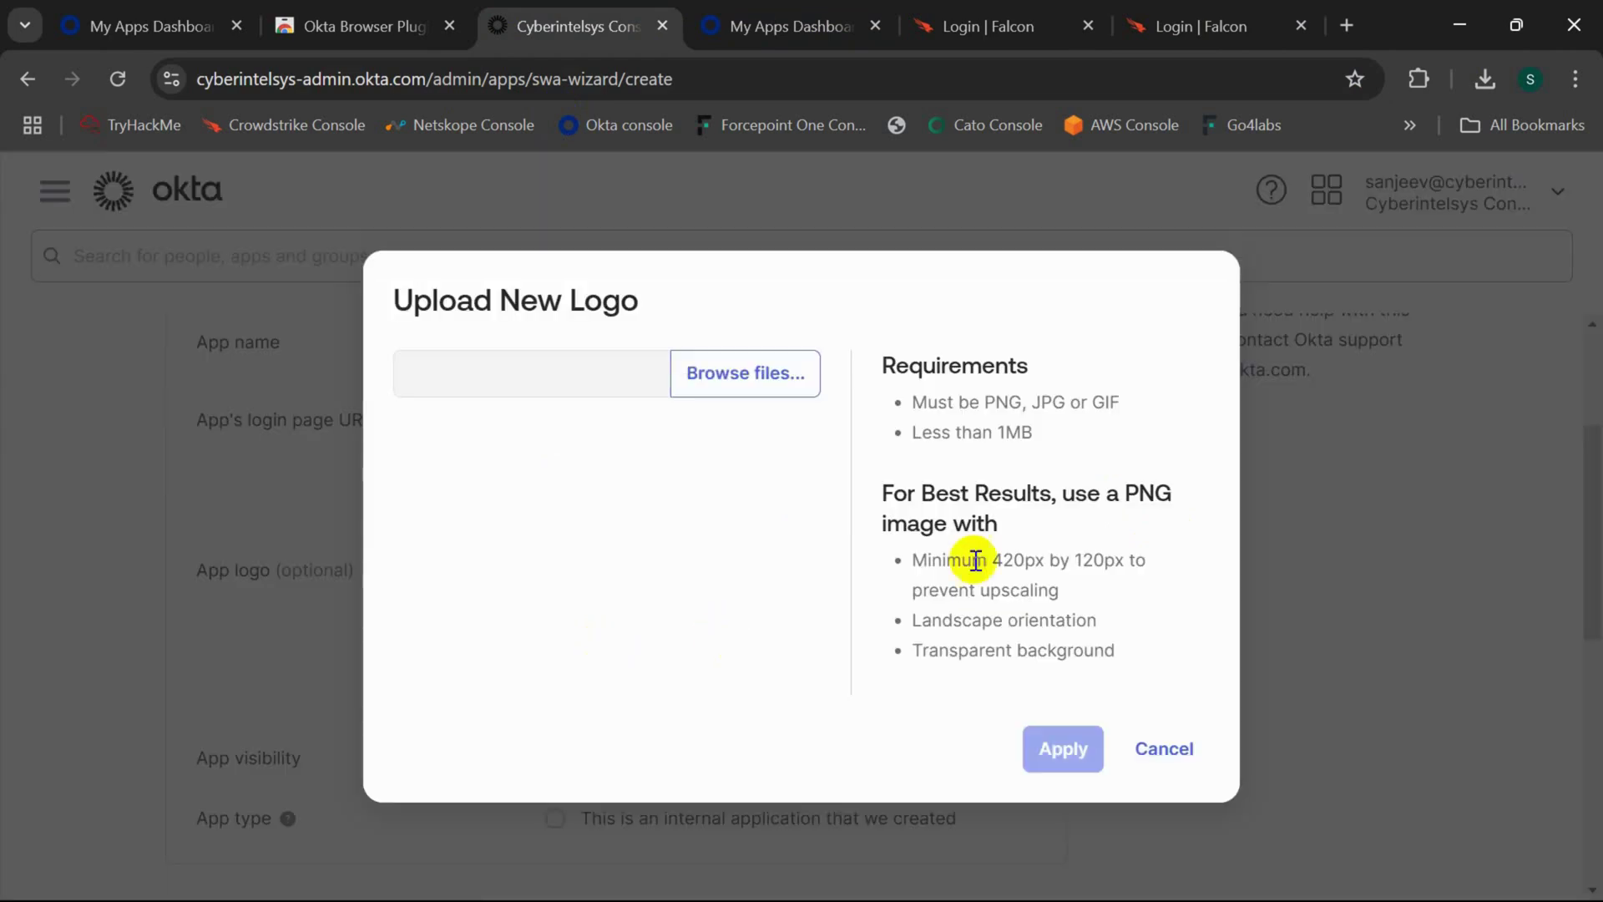
click(774, 392)
scroll(717, 398, down, 1)
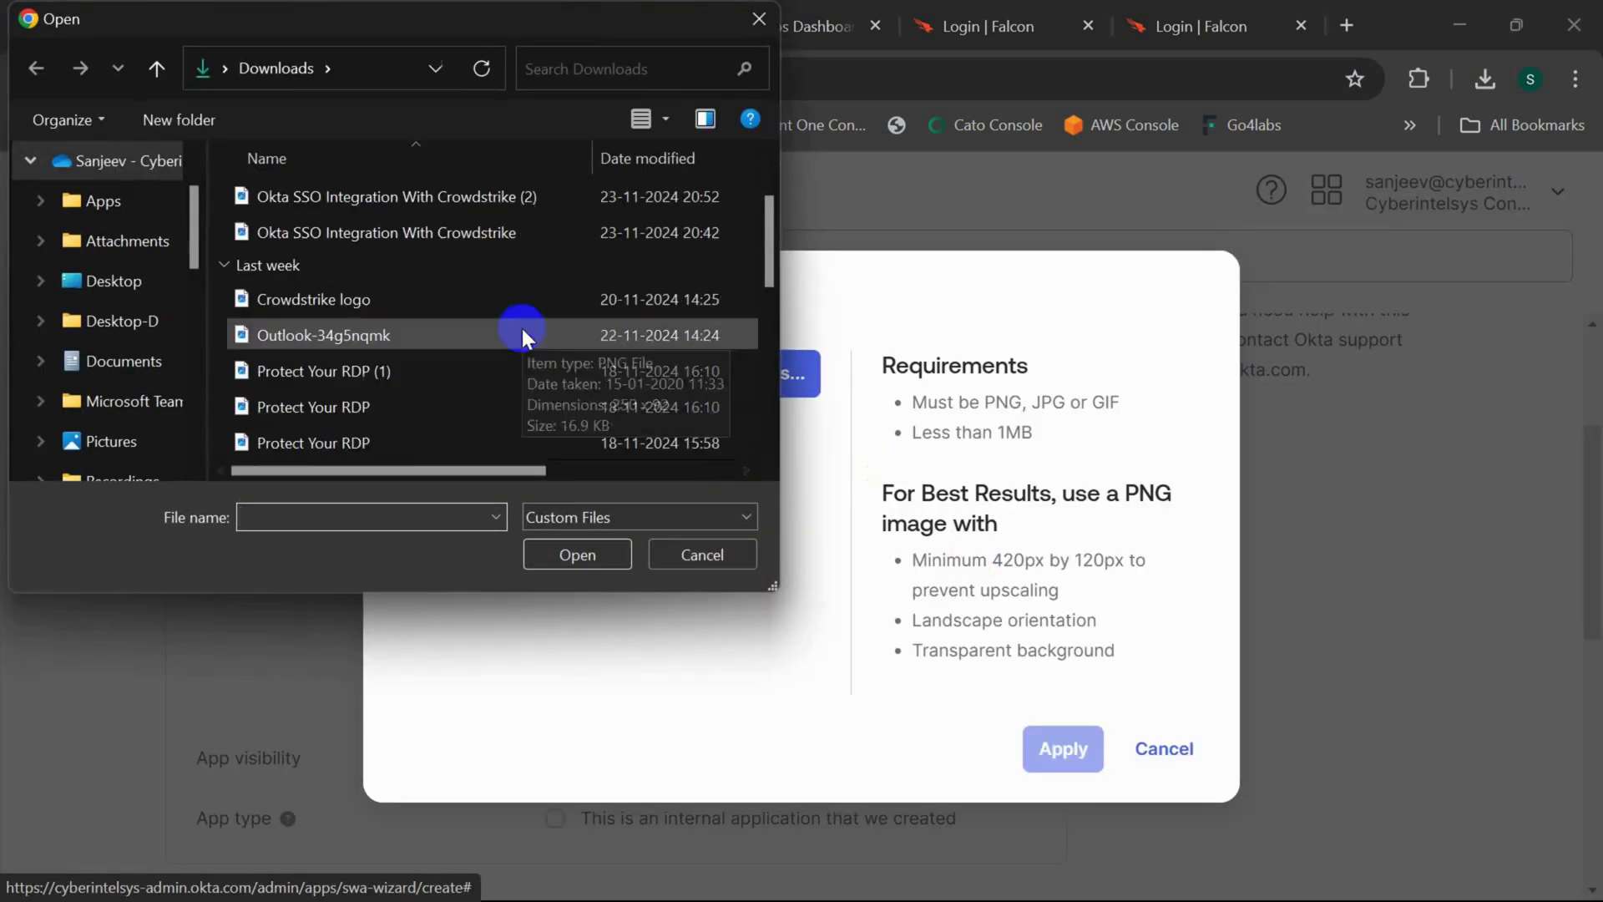
click(495, 298)
click(554, 555)
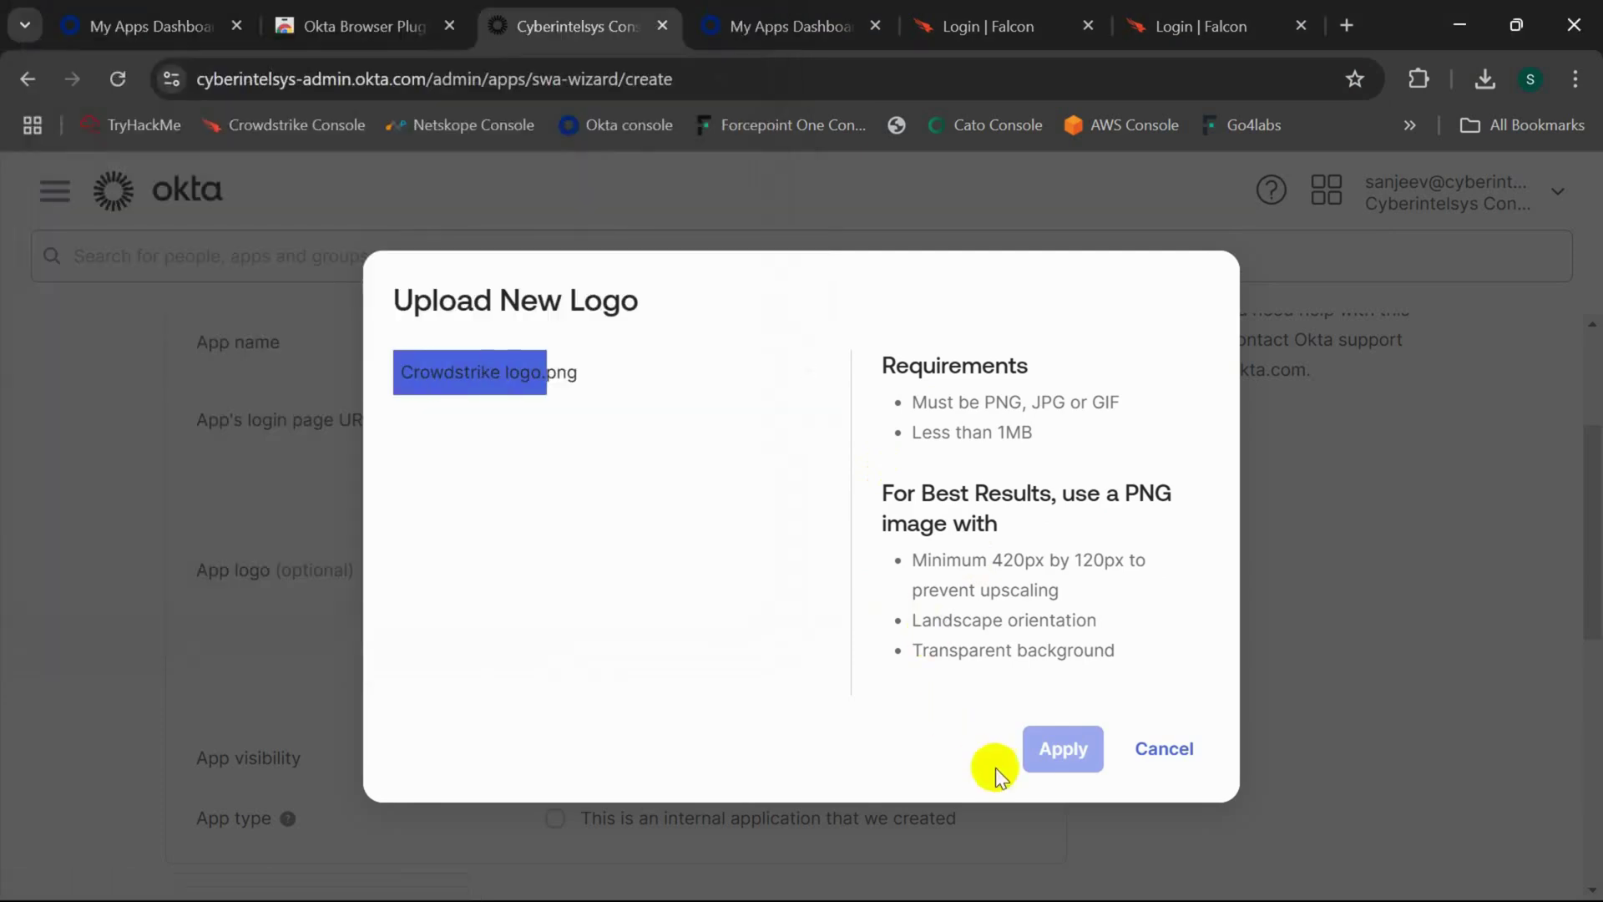
click(1042, 761)
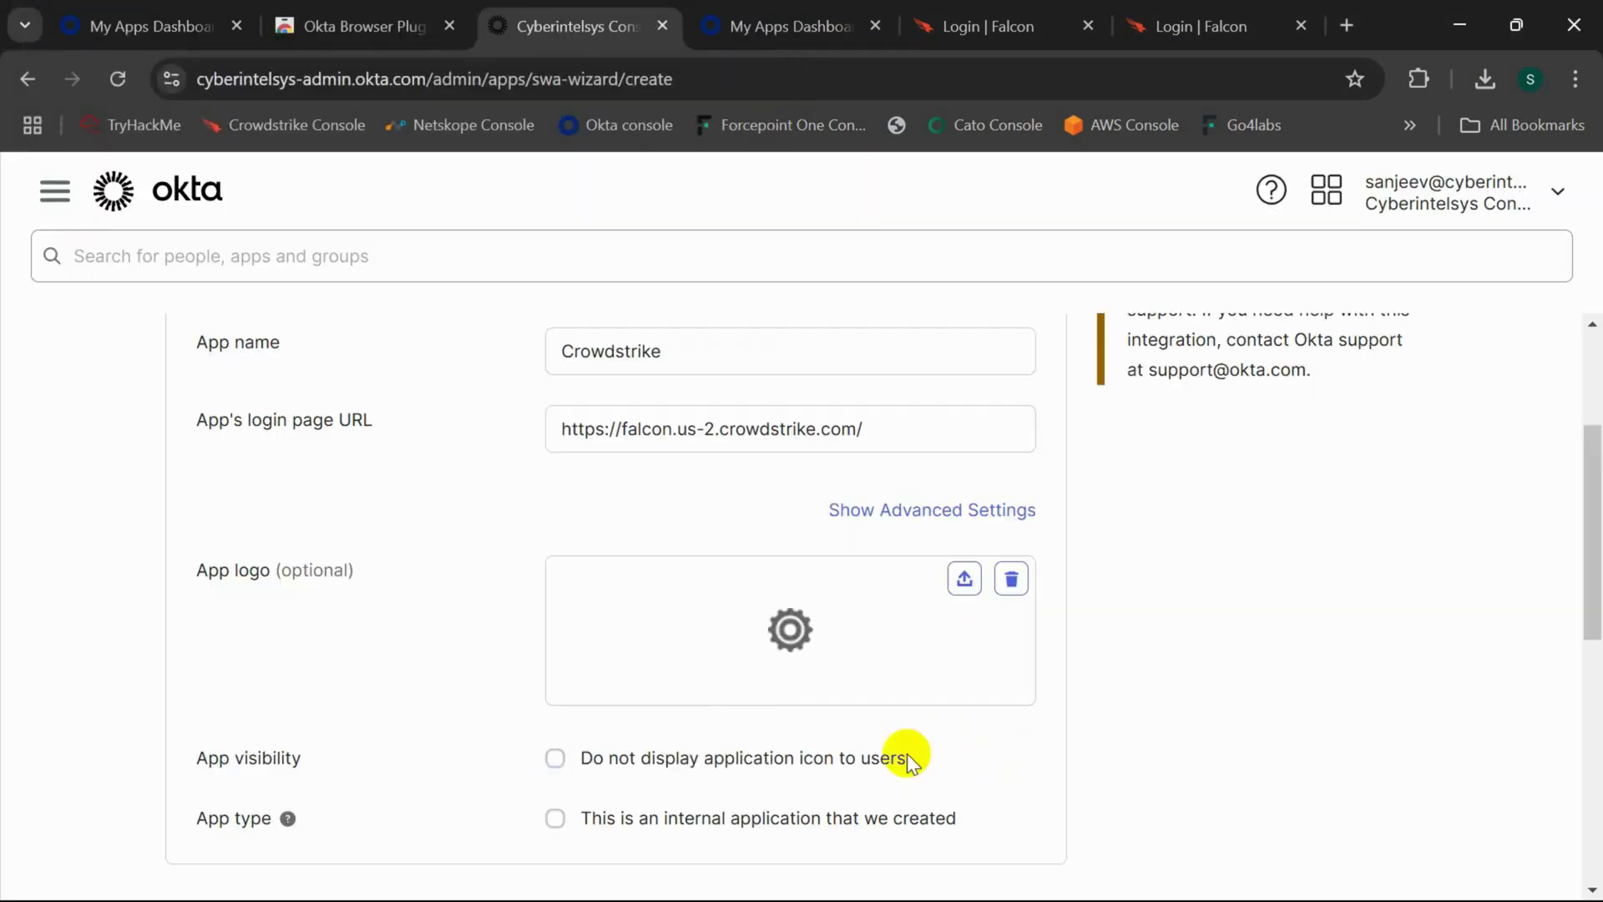
Step: Set credentials to administrator-set username, user-set password, use Email as username, and finish
scroll(838, 614, down, 2)
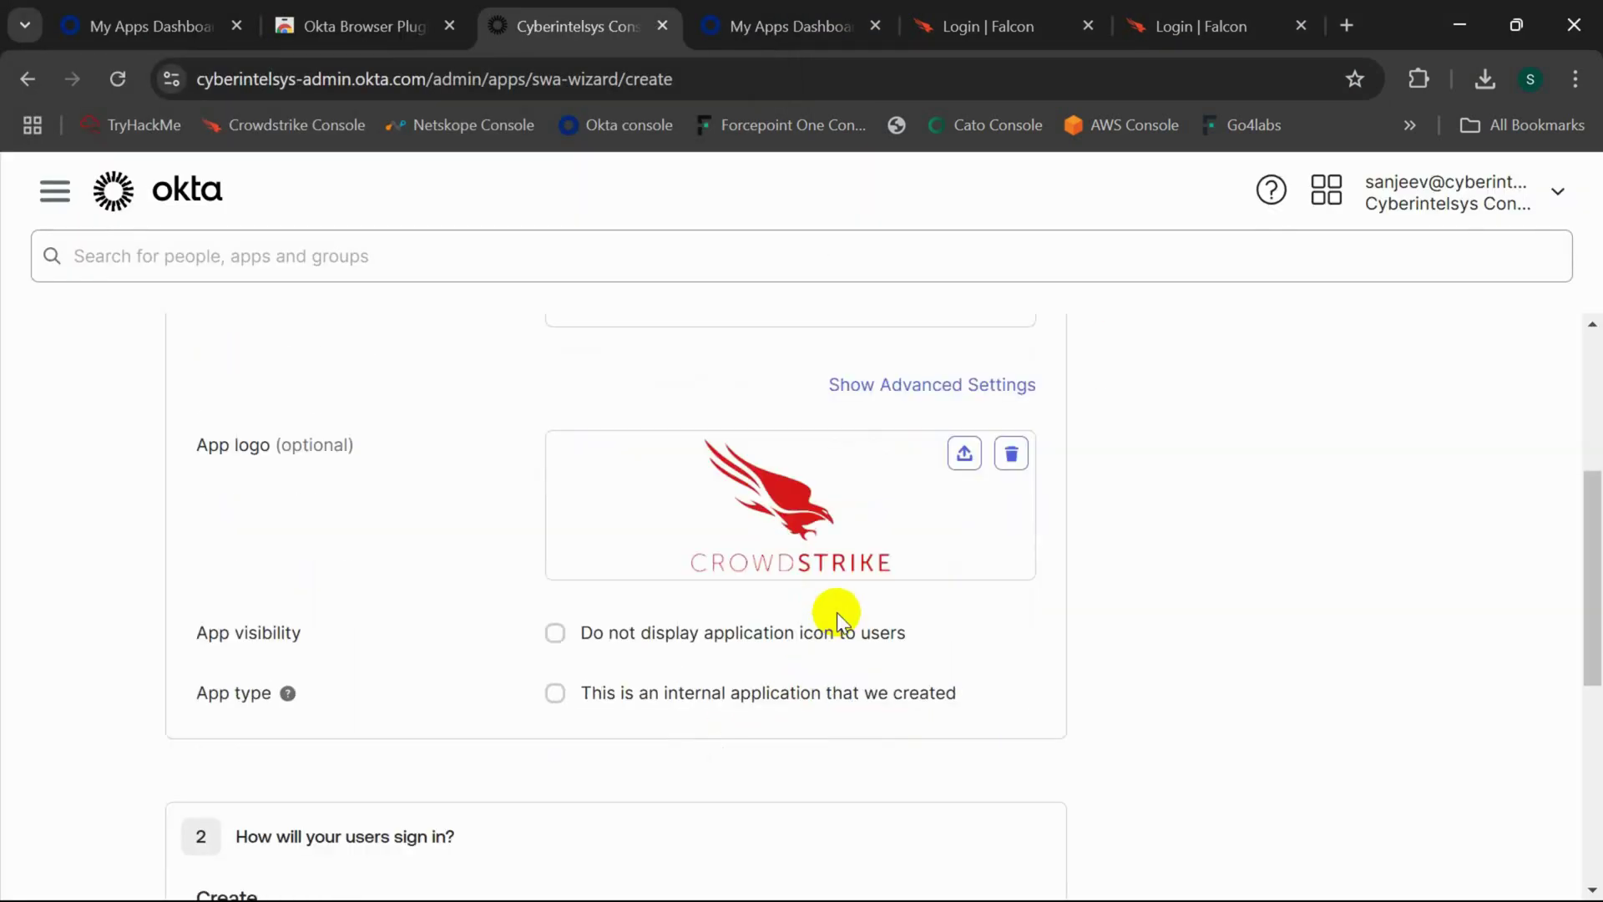
scroll(836, 617, down, 3)
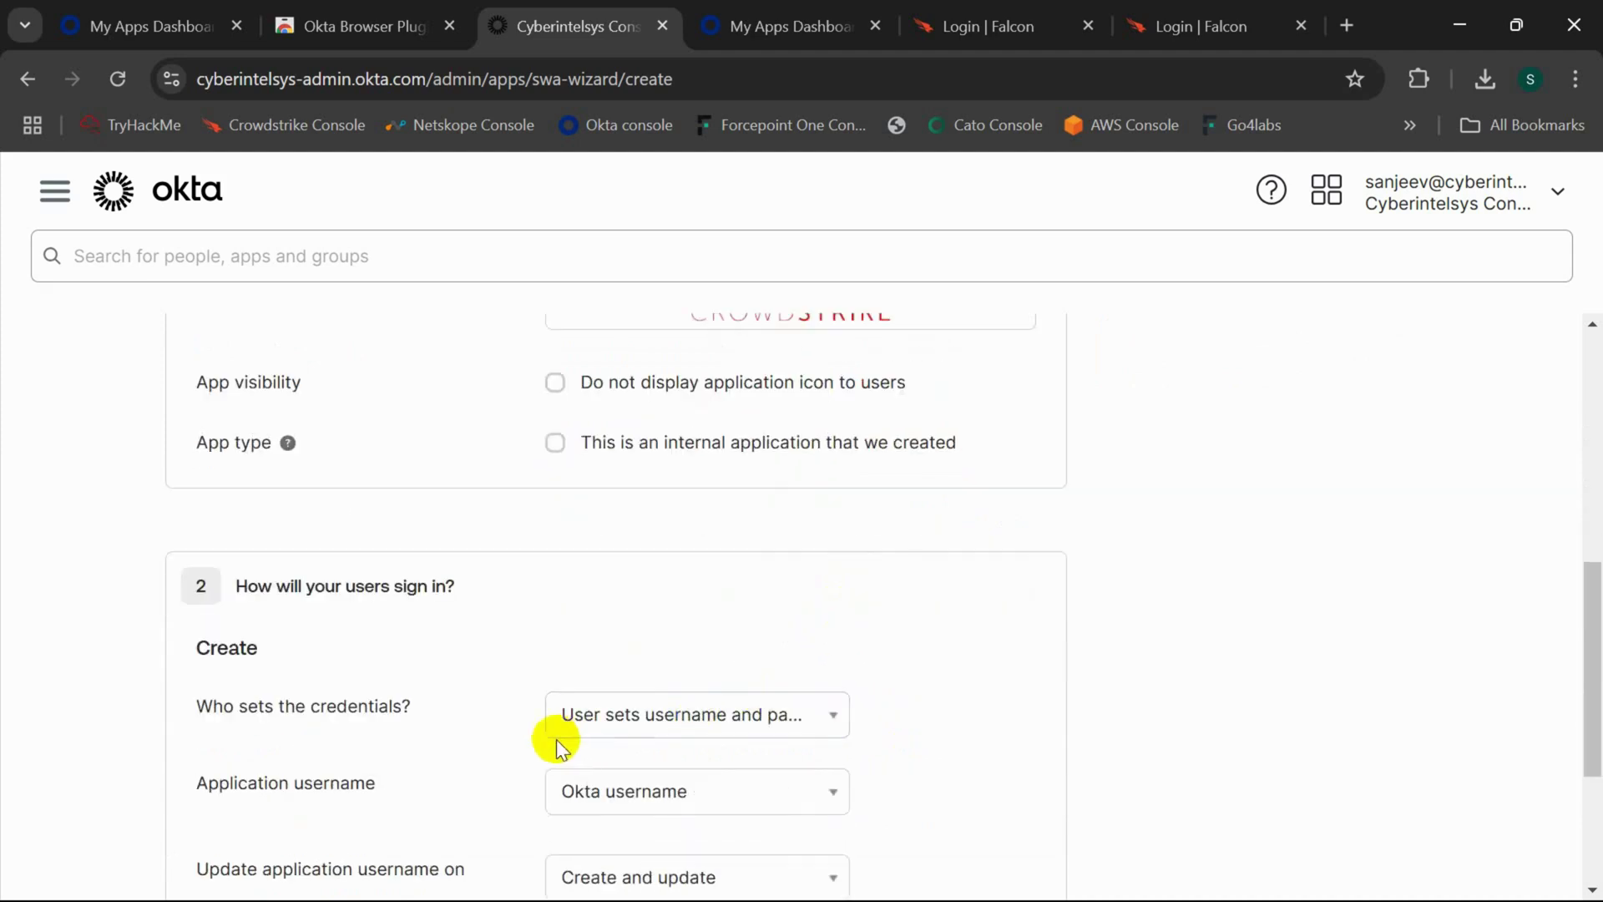
scroll(732, 599, down, 2)
click(731, 594)
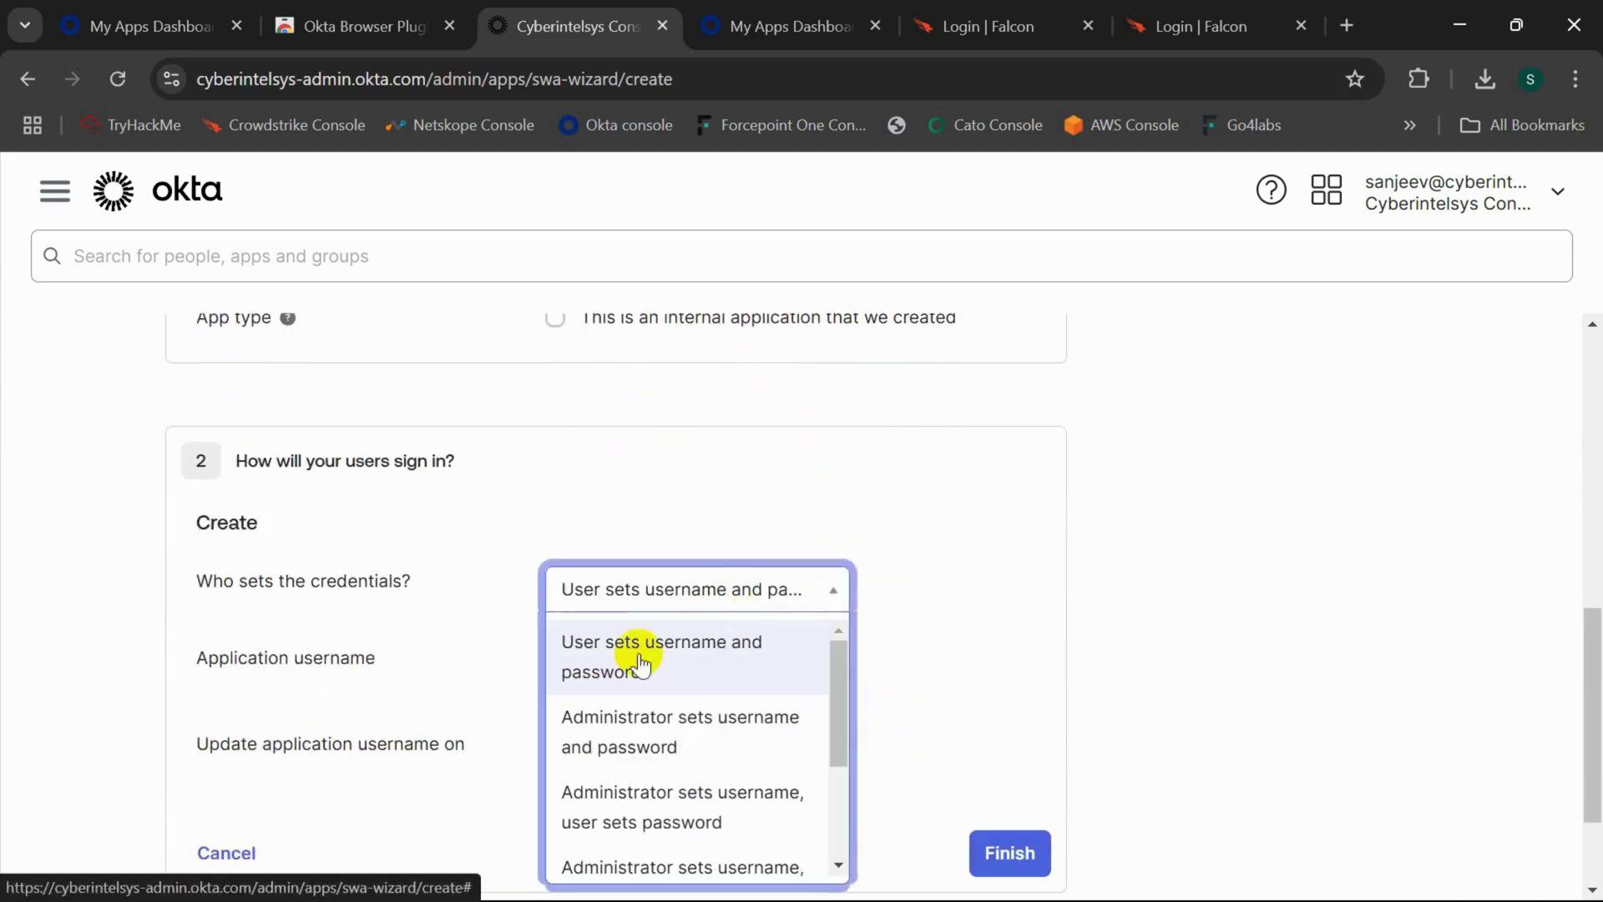
click(633, 797)
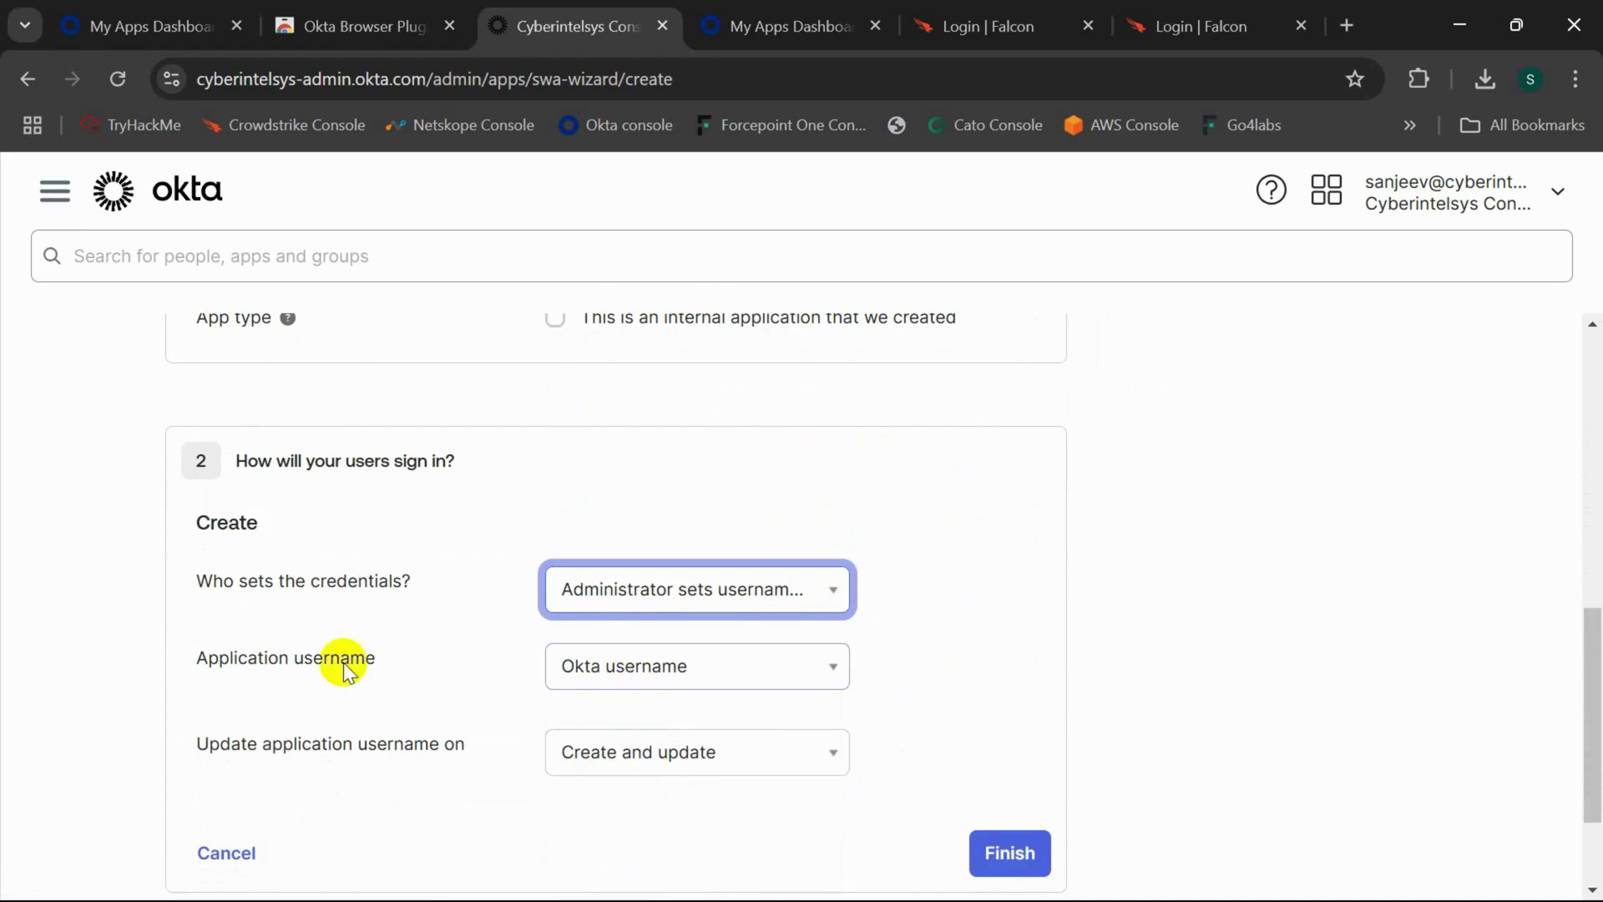
scroll(347, 655, down, 2)
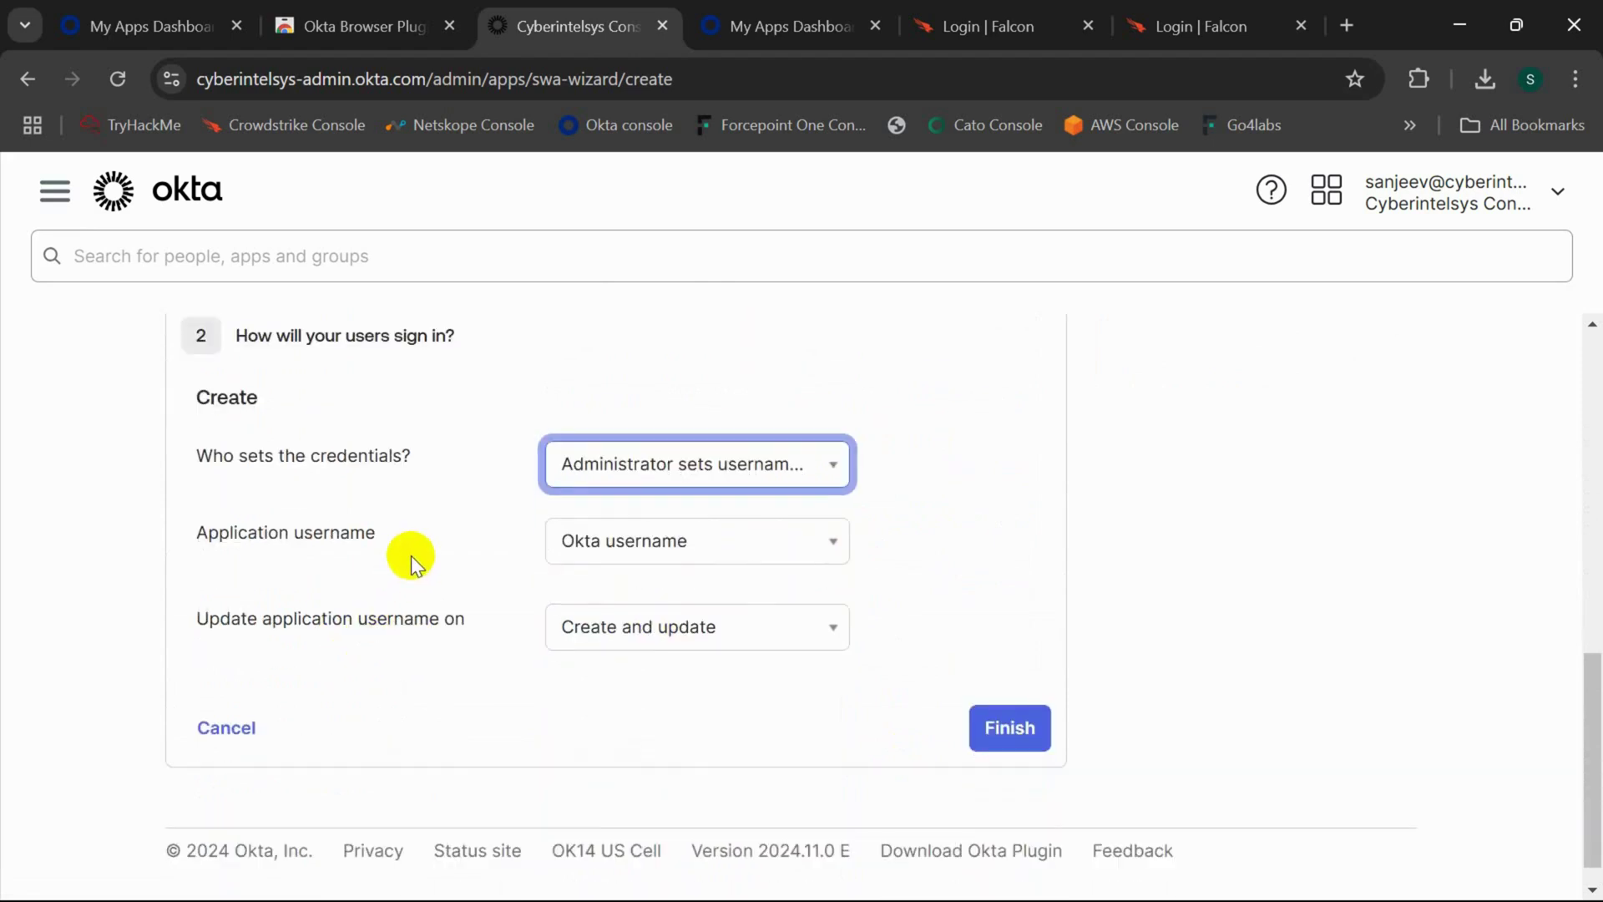
click(816, 540)
click(587, 678)
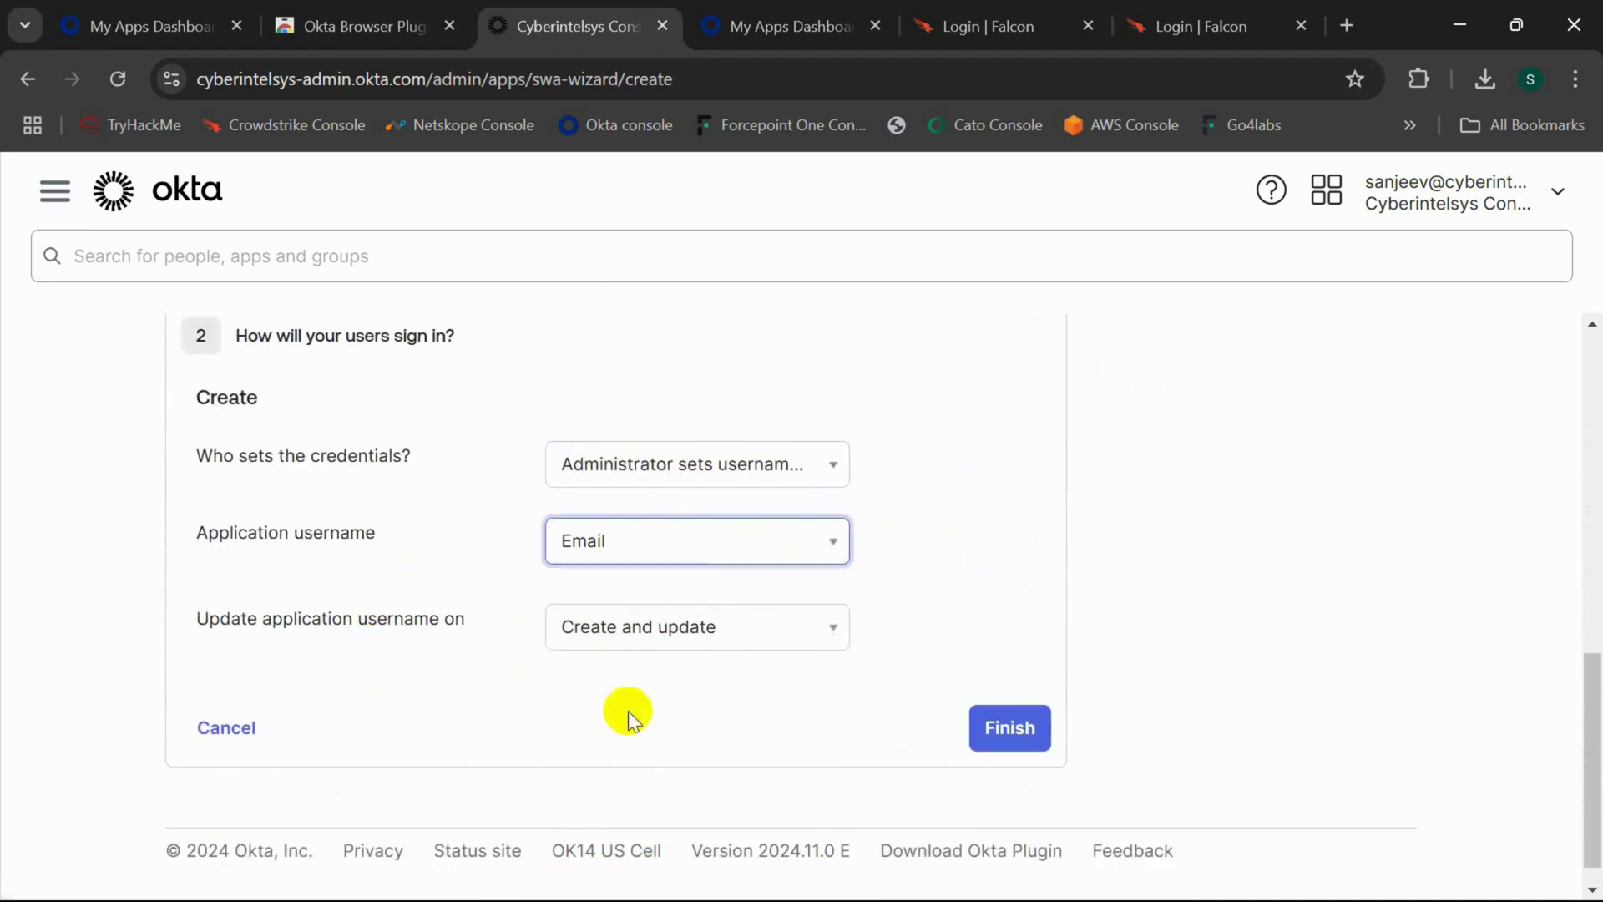
click(1009, 729)
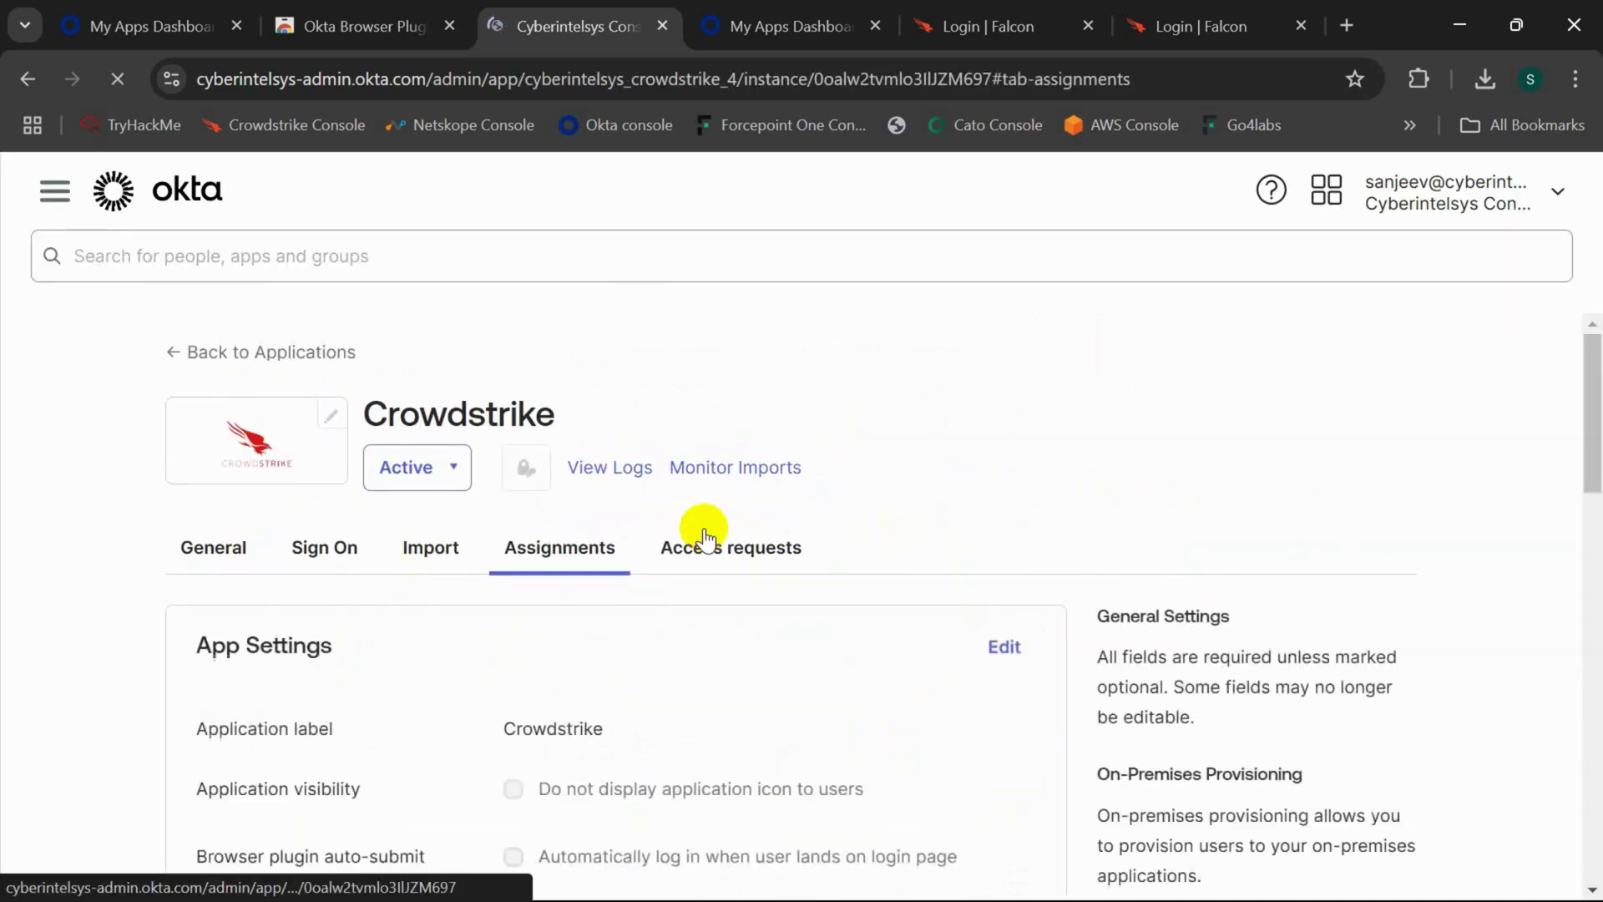
Step: Assign the Crowdstrike app to the searched user, save their assignment, and close the list
scroll(353, 500, down, 3)
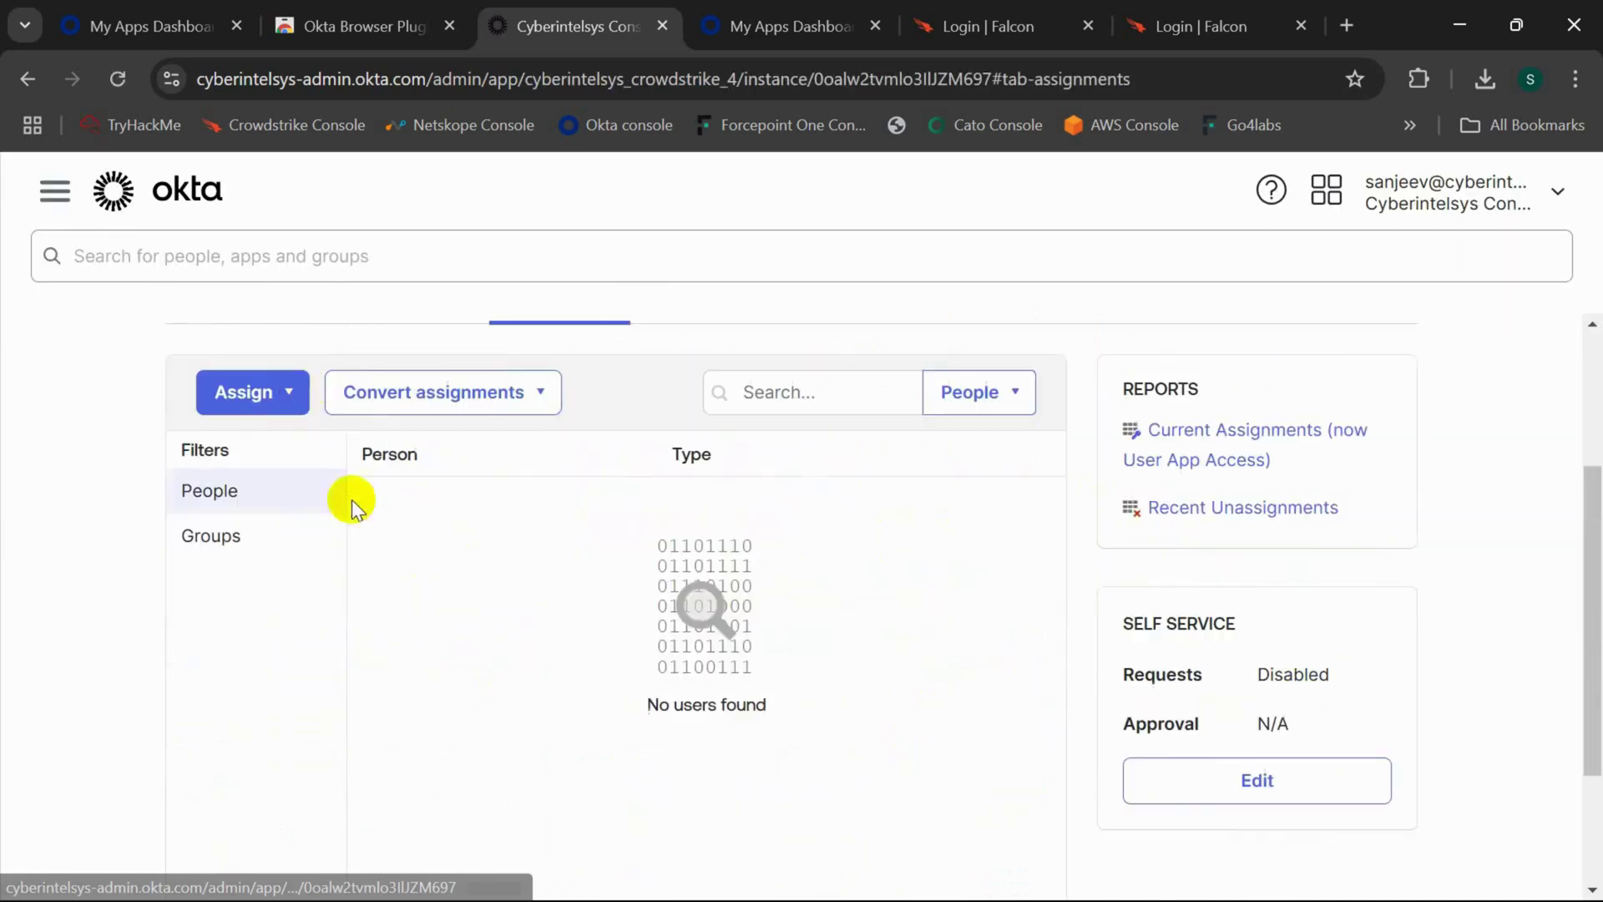
click(241, 409)
click(227, 438)
click(561, 269)
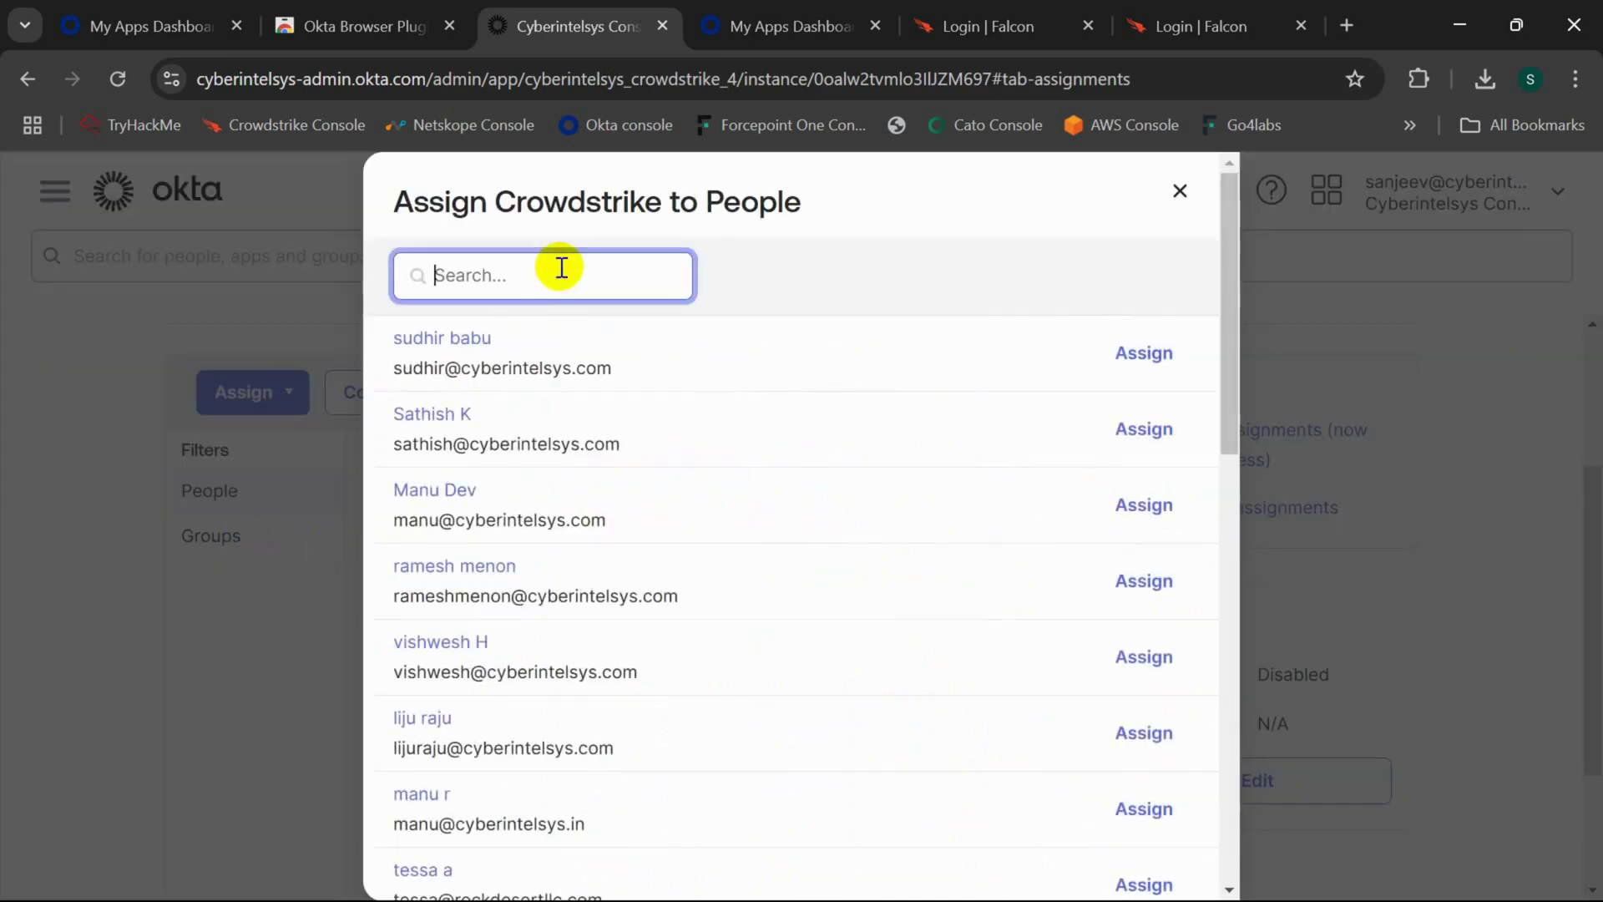
text(sanjee)
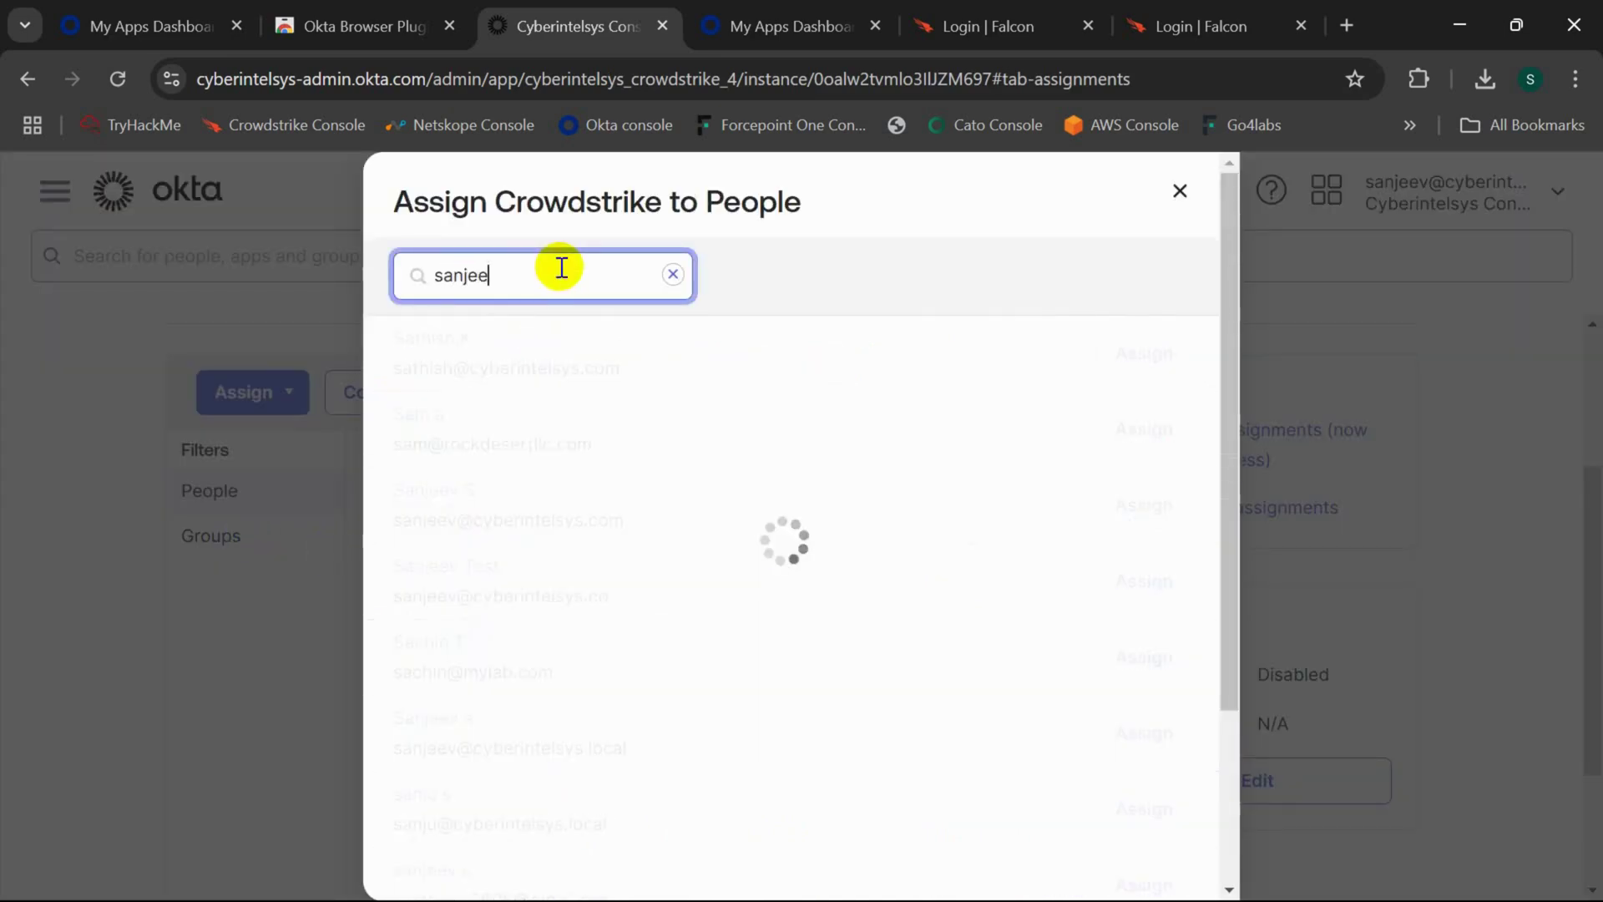
click(1141, 343)
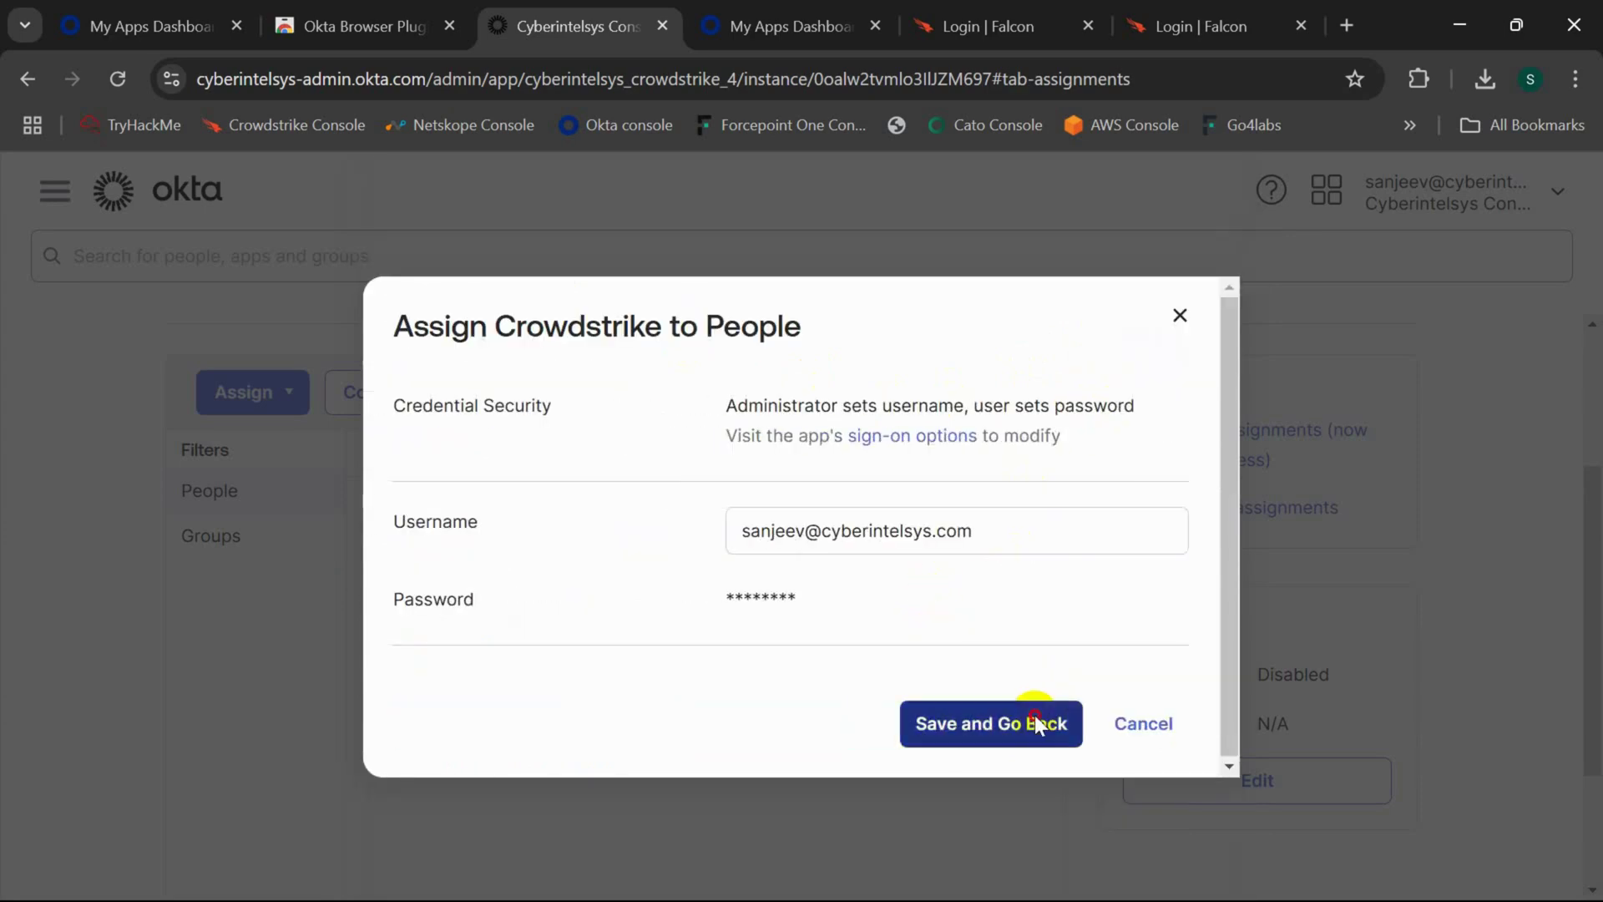
click(1033, 718)
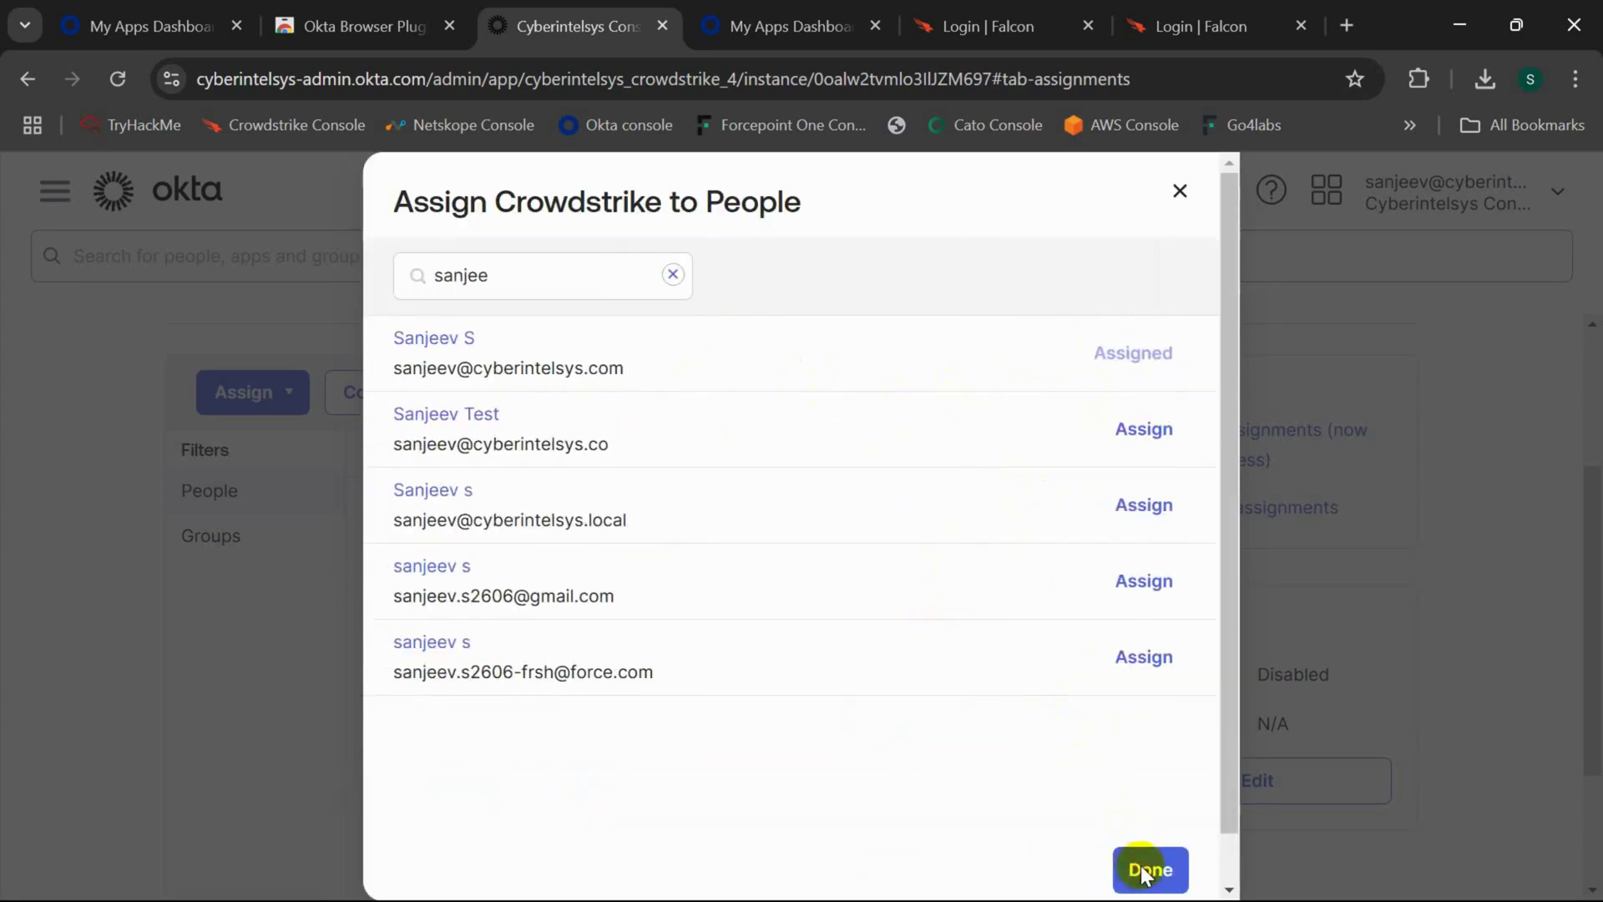
click(1137, 869)
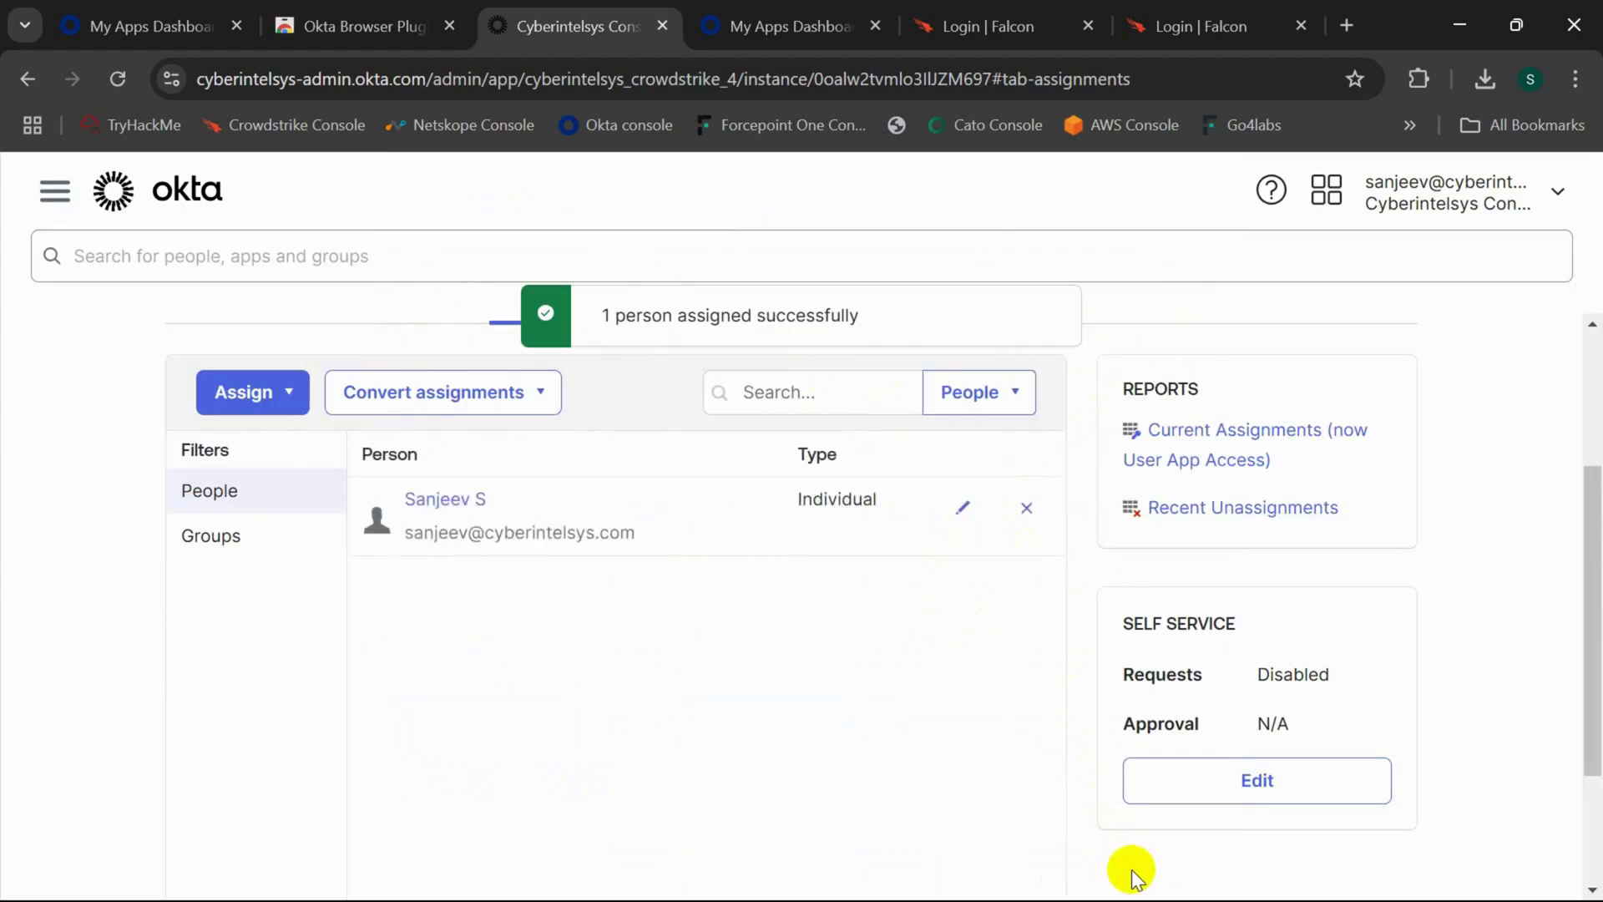
Step: Reload My Apps, launch the new Crowdstrike tile, and enter the account password in its setup dialog
click(735, 28)
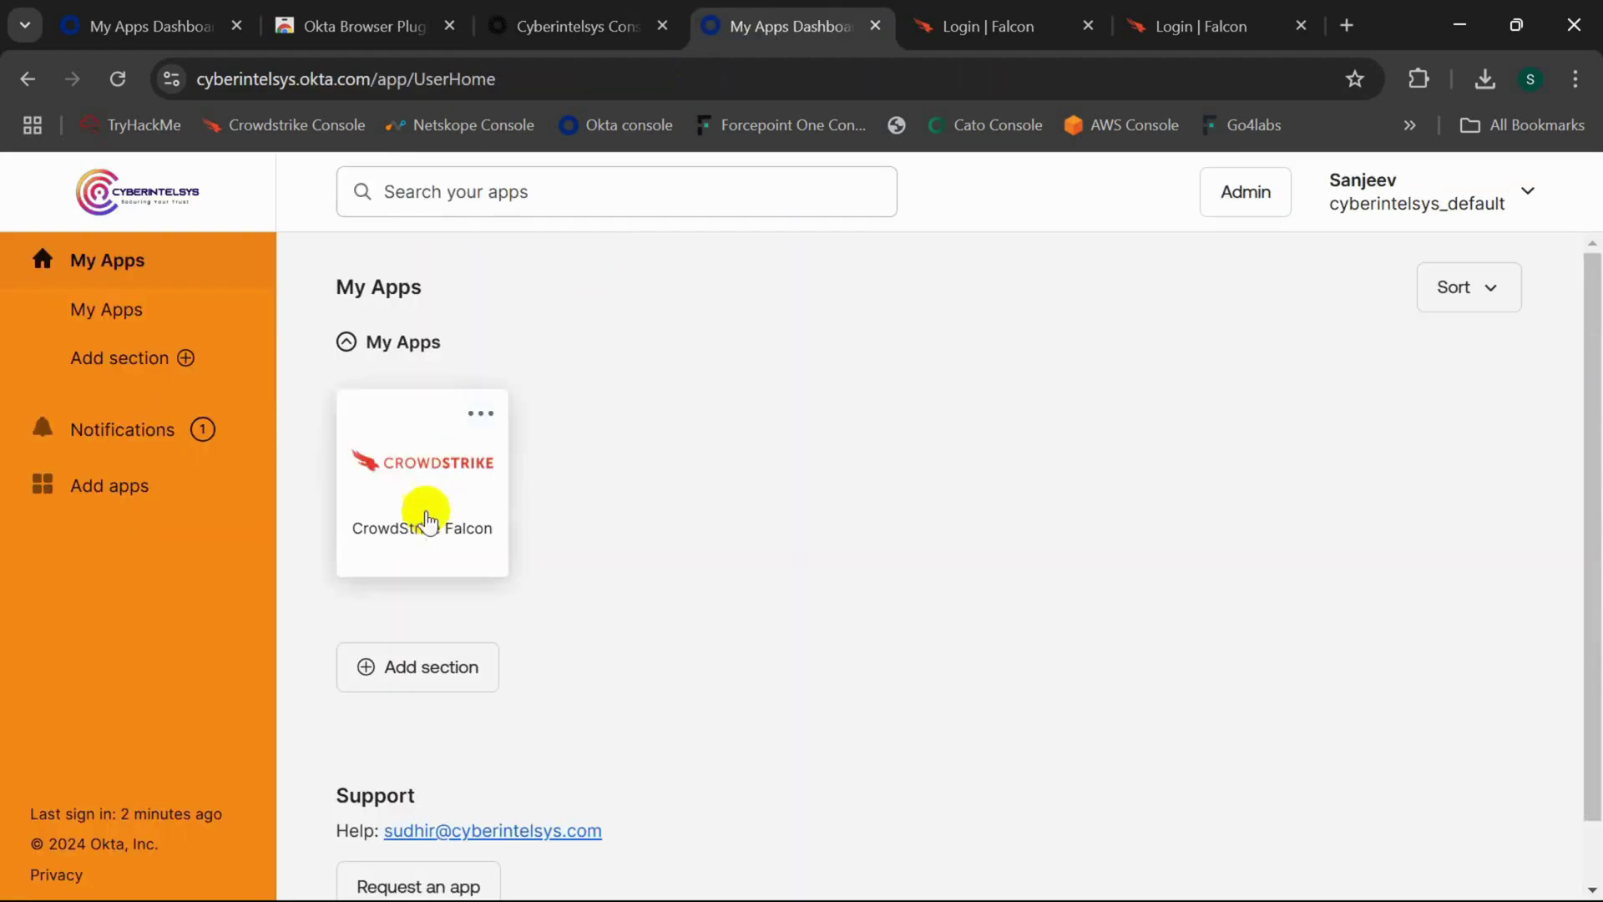
click(118, 79)
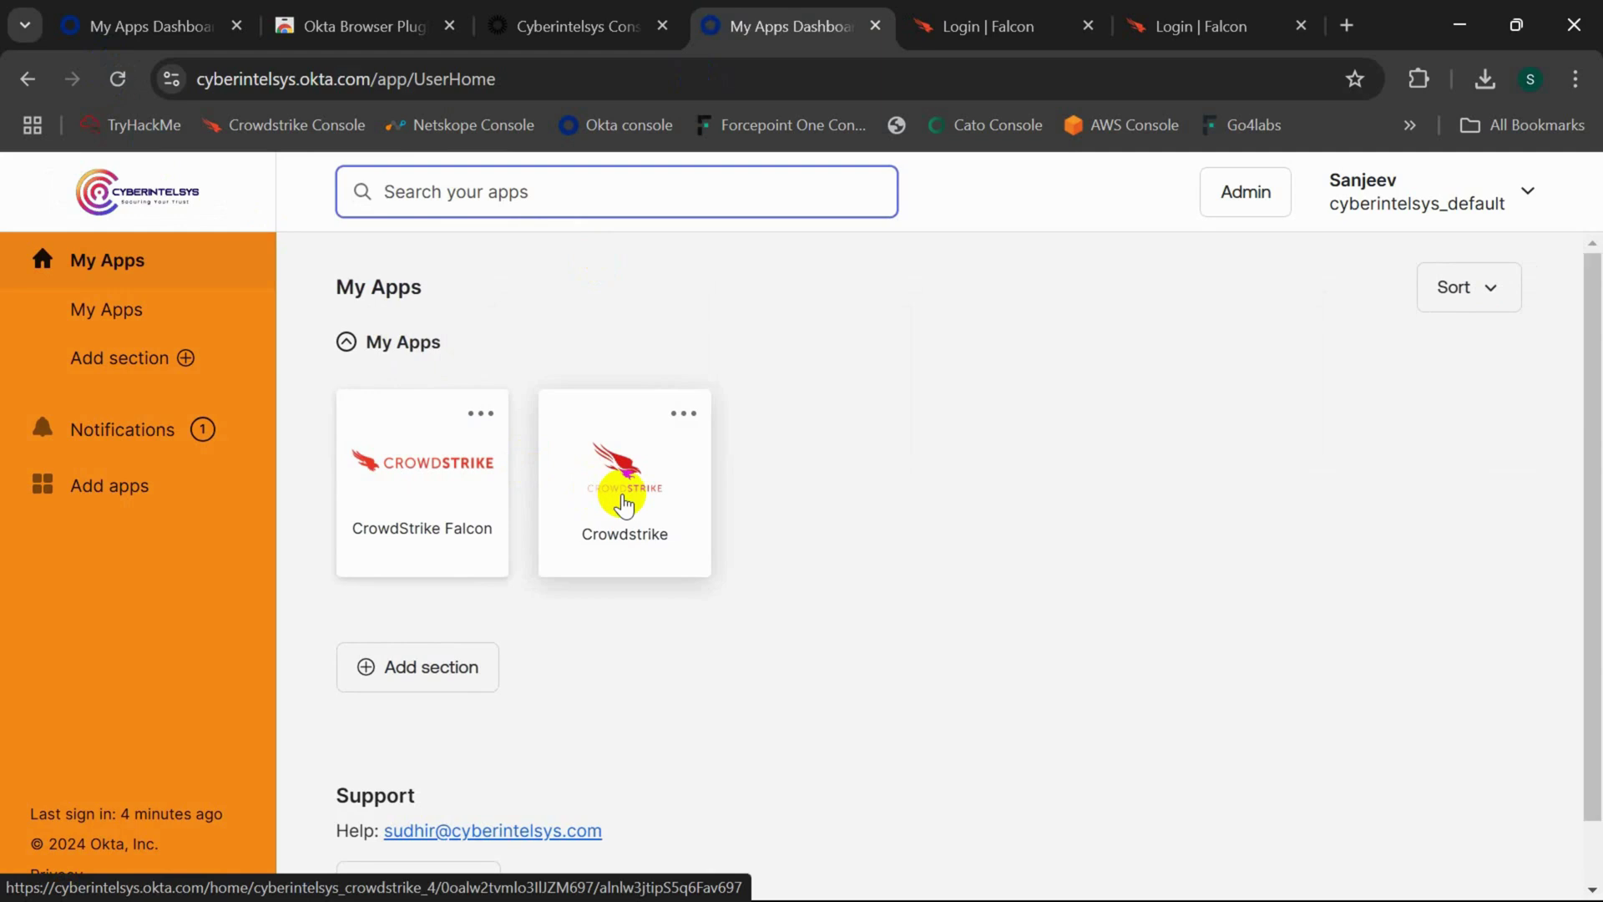
click(623, 503)
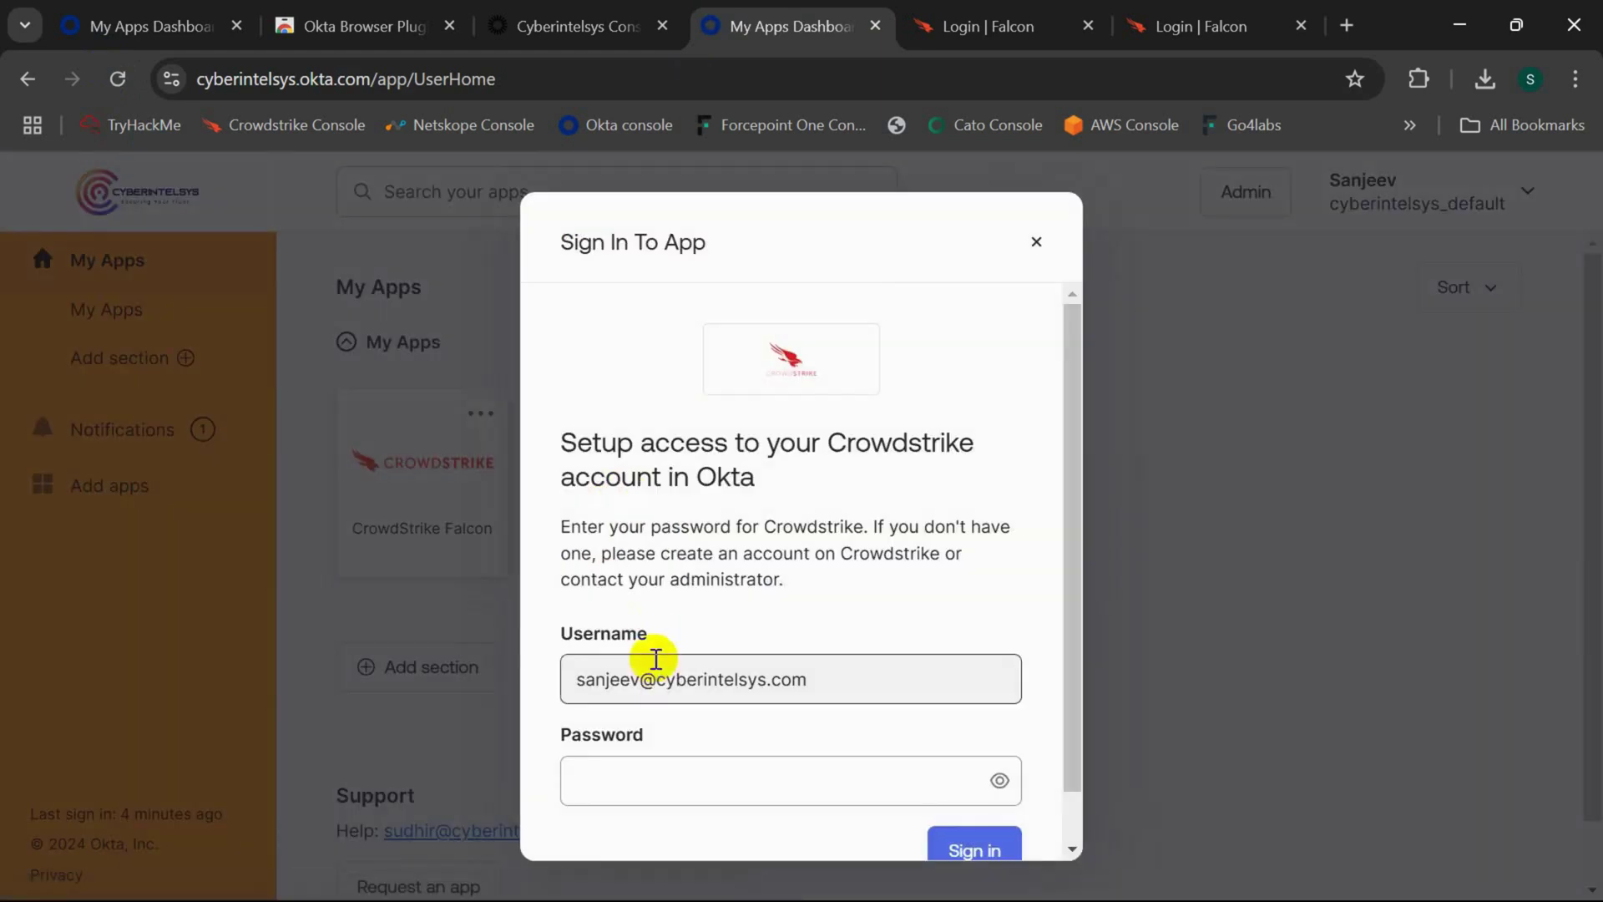
scroll(656, 668, down, 1)
click(643, 727)
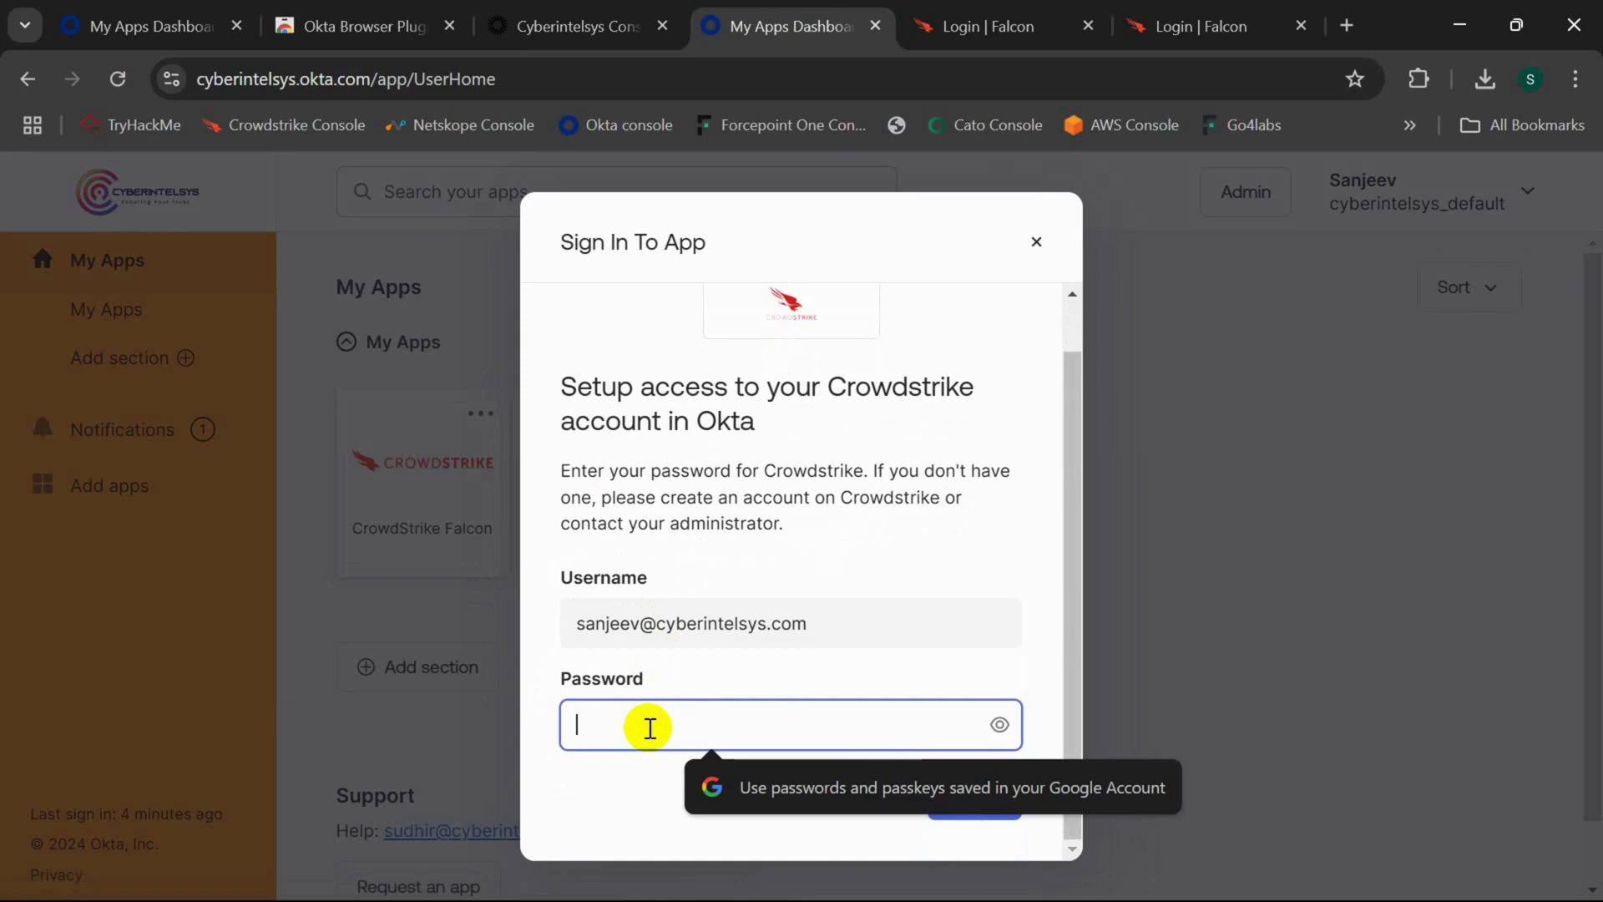
text(••••••)
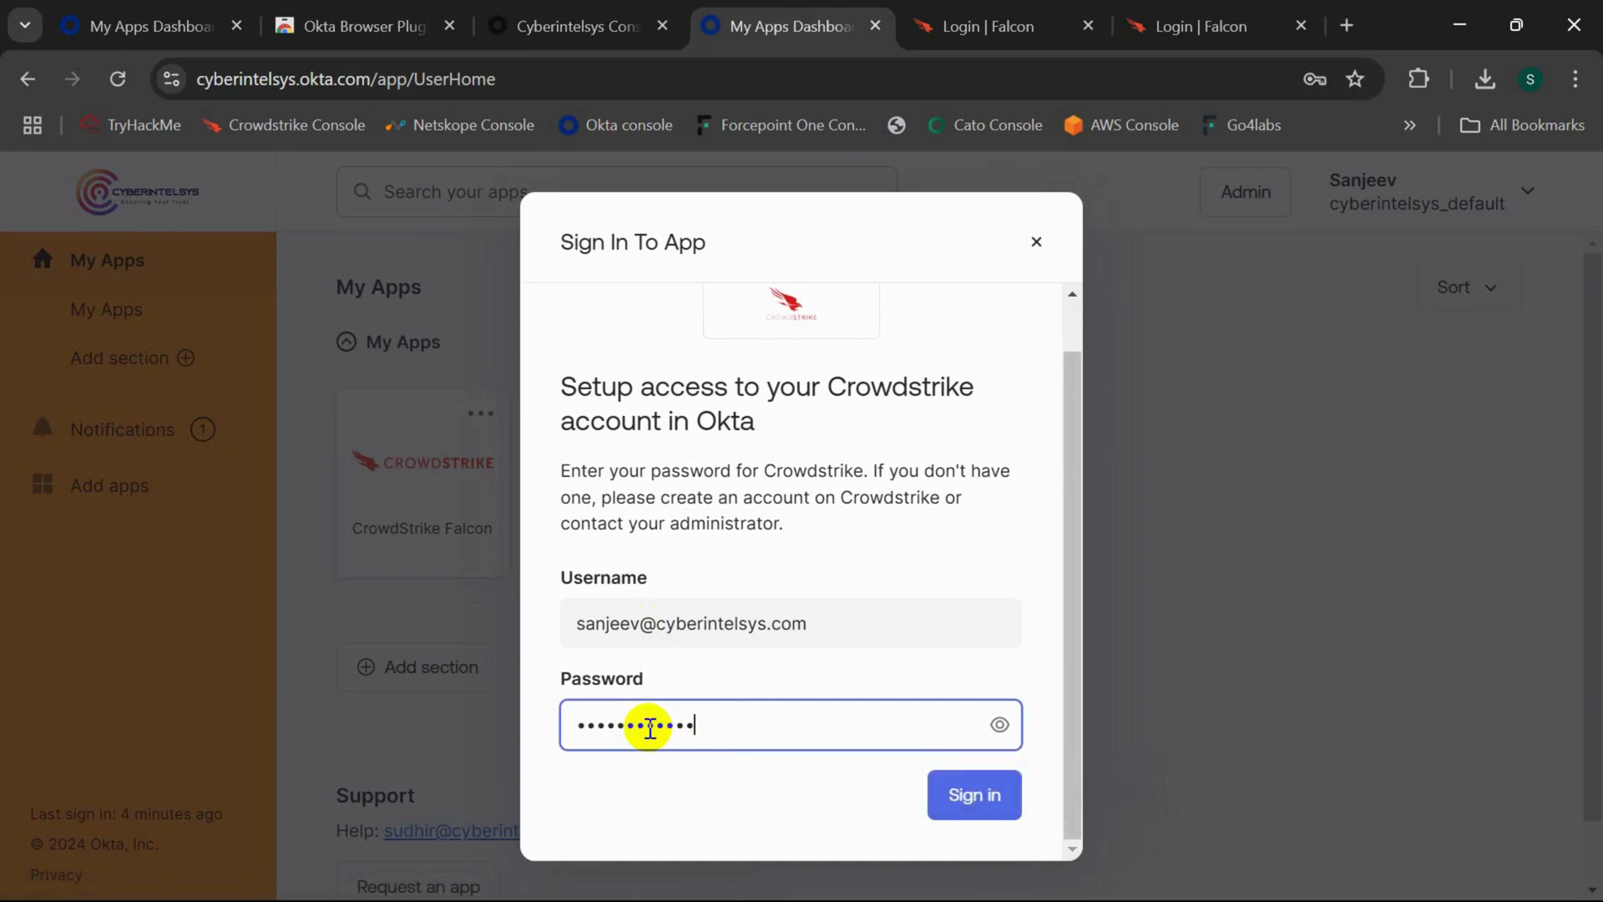
text(•)
Step: Submit the password, then enter the six-digit verification code and log in to Falcon
click(975, 796)
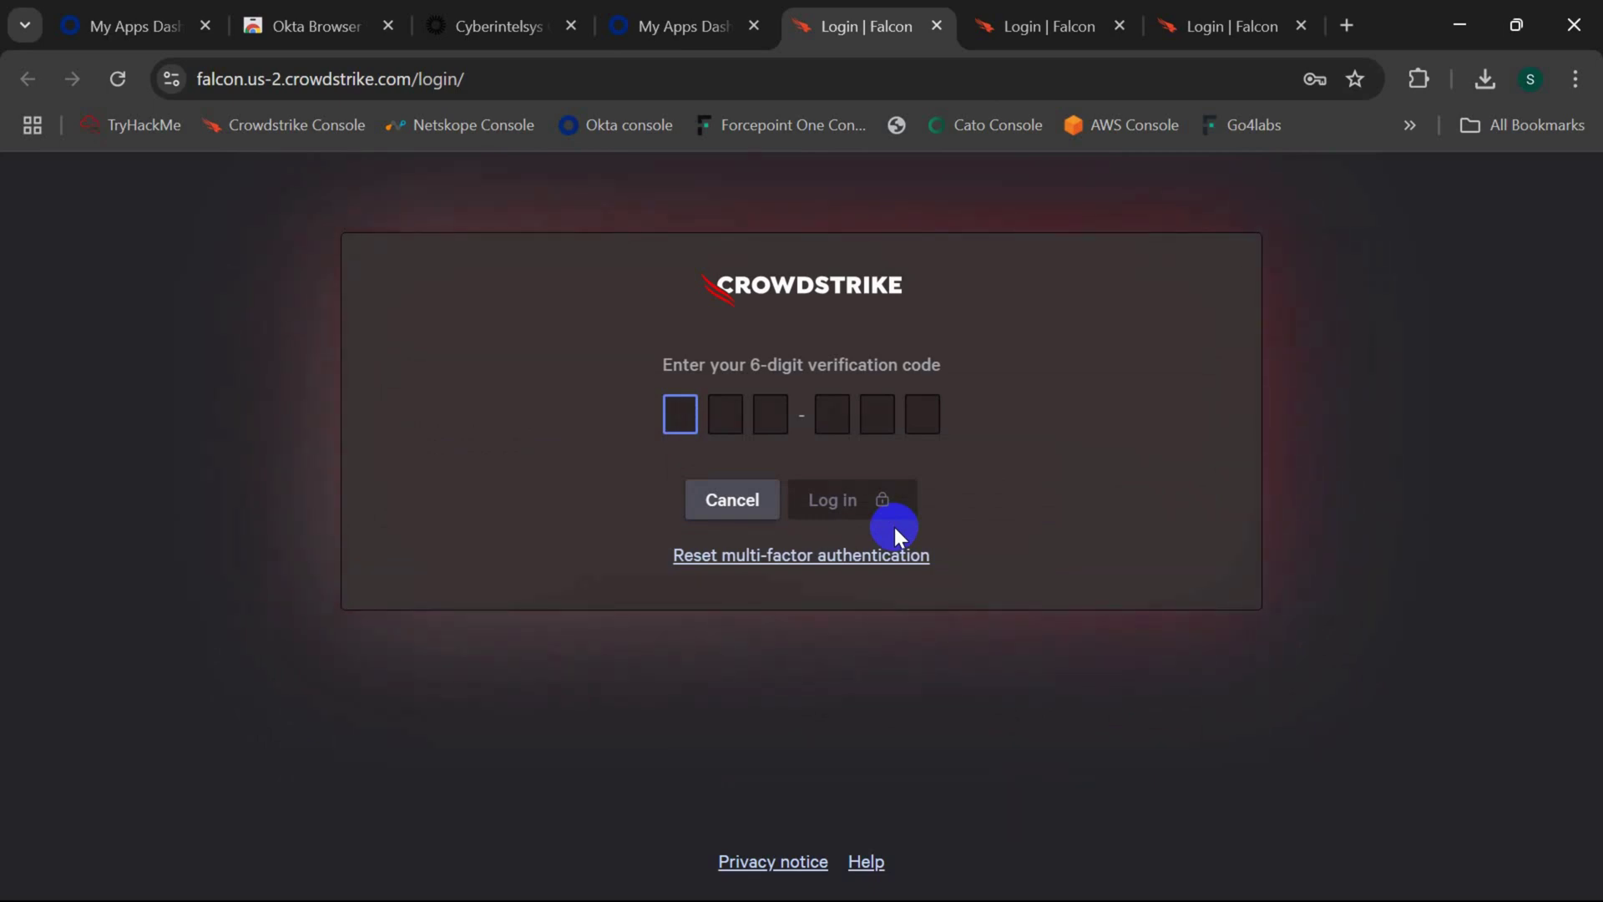
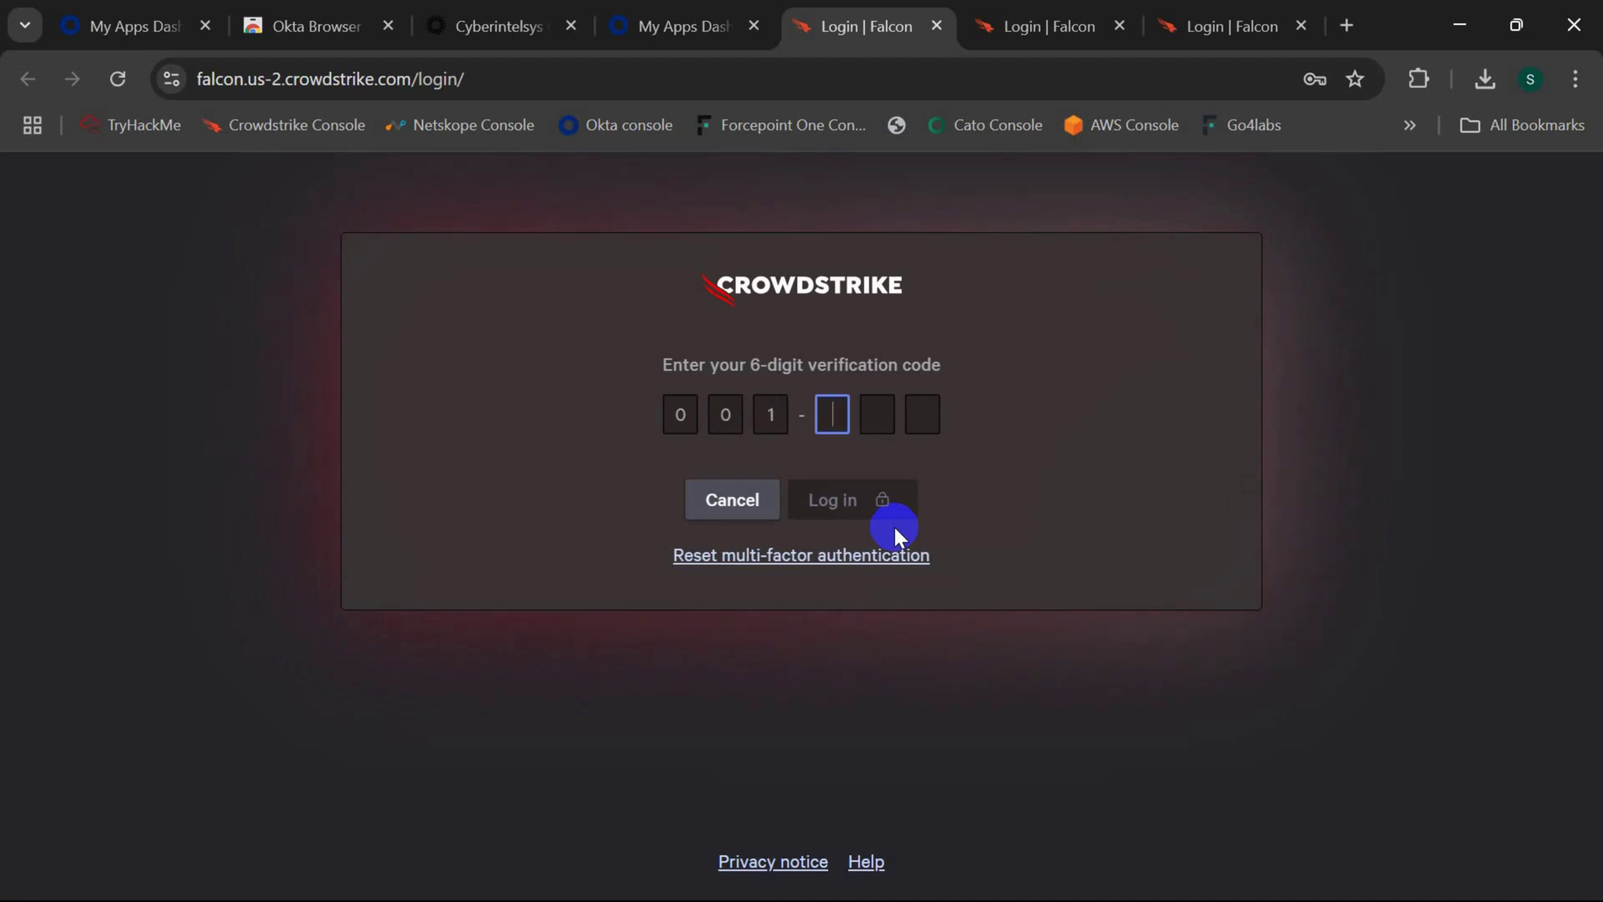
click(865, 503)
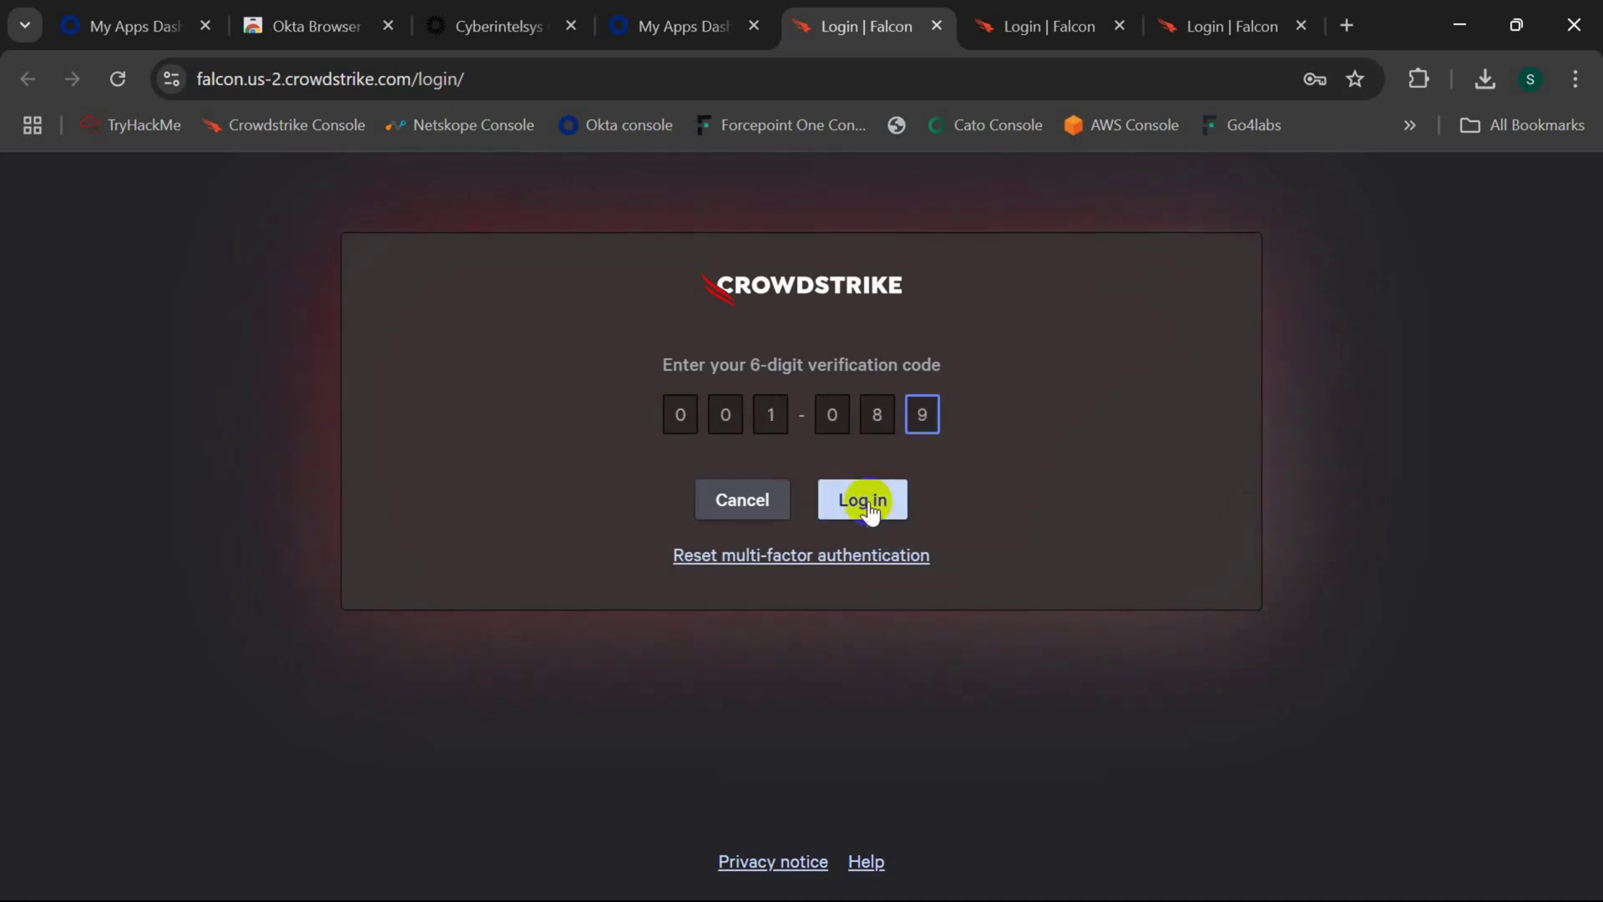